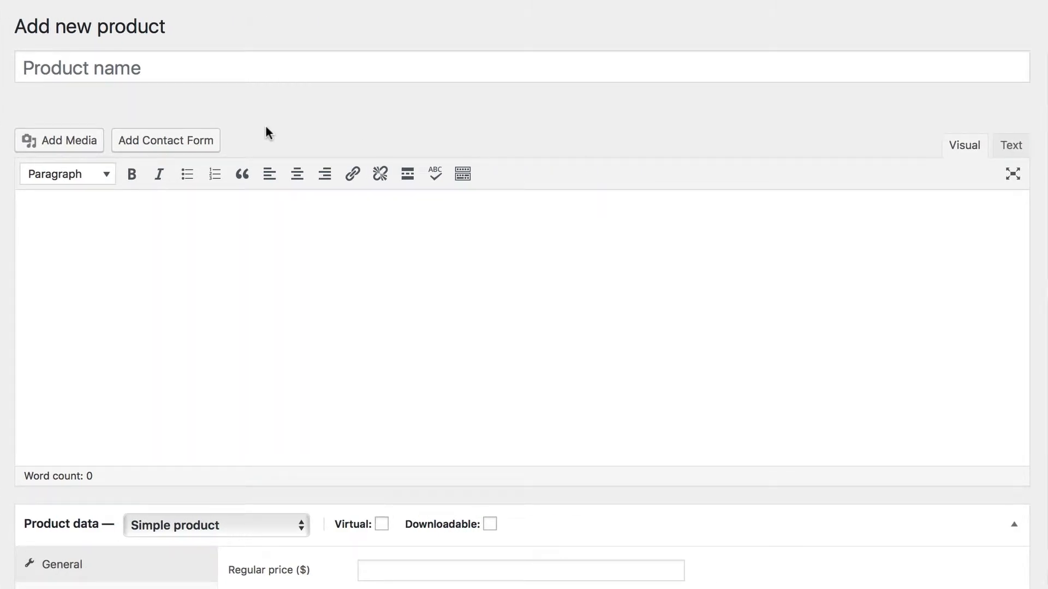
- Name the new product "Flying Ninja" and paste the prepared long description into the main description editor
{"action": "left_click", "coordinate": [232, 67]}
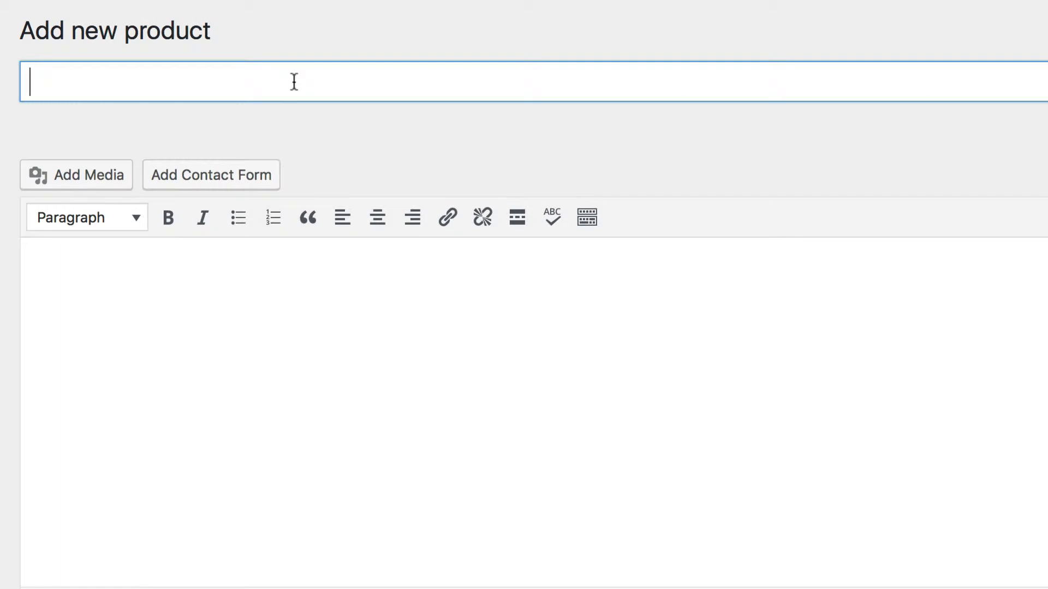
{"action": "type", "text": "Flying Ni"}
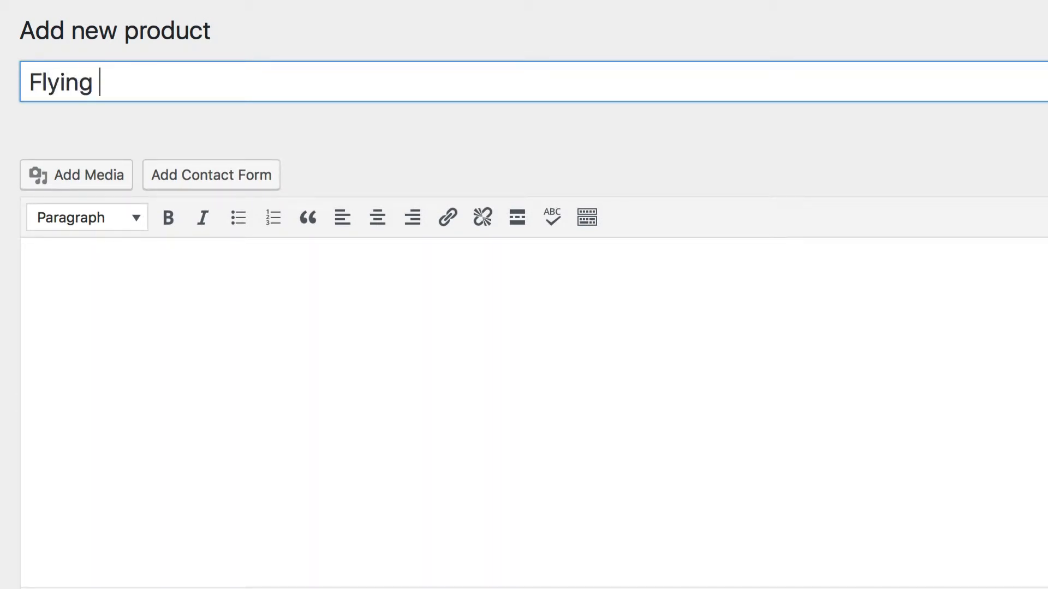
{"action": "type", "text": "nja"}
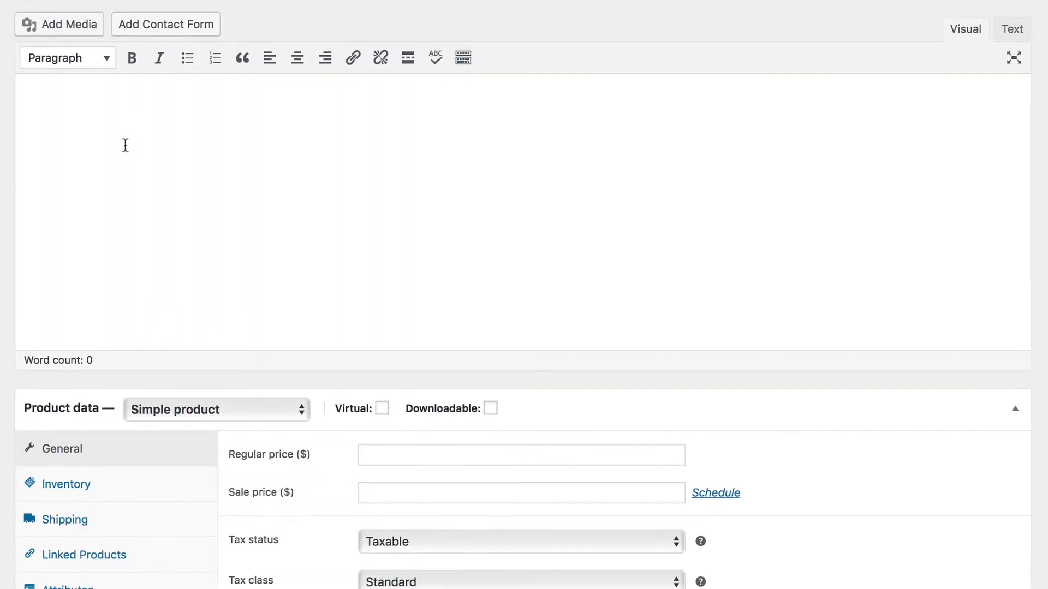
{"action": "left_click", "coordinate": [148, 278]}
{"action": "type", "text": "Spicy jalapeno bacon ipsum dolor amet ea est strip steak picanha, capicola hamburger tri-tip porchetta voluptate corned beef. Drumstick nulla est cillum meatloaf beef ground round cupidatat consequat chuck. Sed ex voluptate officia magna, shoulder meatball. Porchetta in chicken in qui pariatur swine flank. Sunt frankfurter boudin picanha porchetta."}
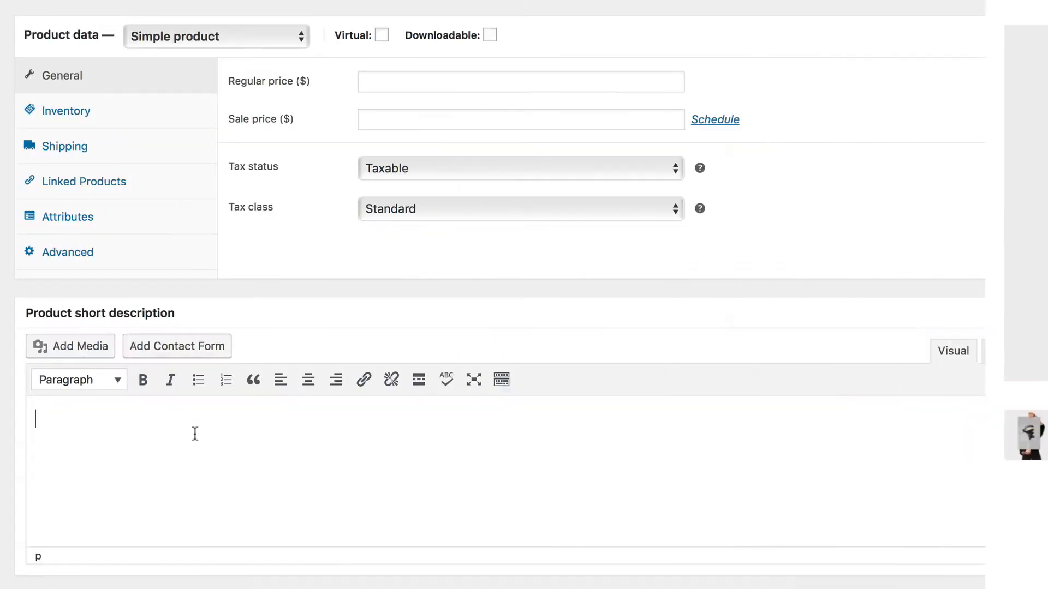
- Enter "Just a little short description." as the product short description
{"action": "type", "text": "Jus"}
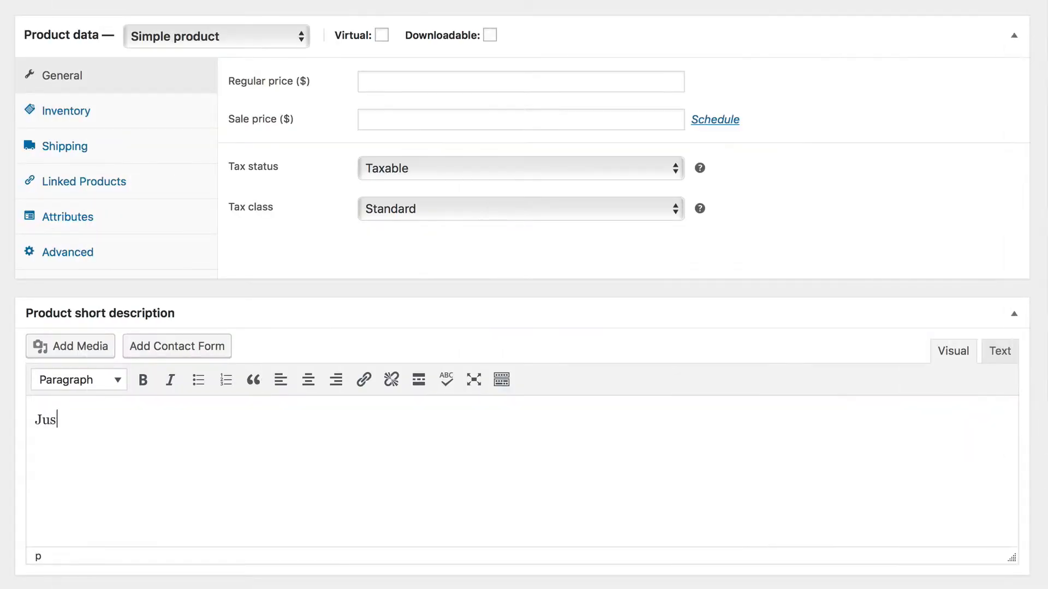
{"action": "type", "text": "t a little short"}
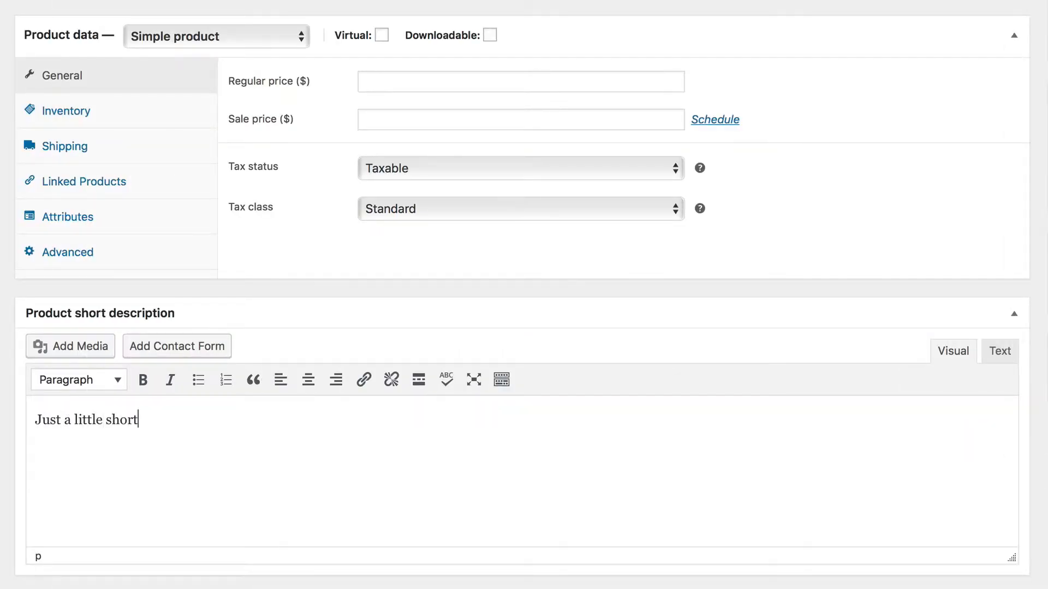
{"action": "type", "text": " description."}
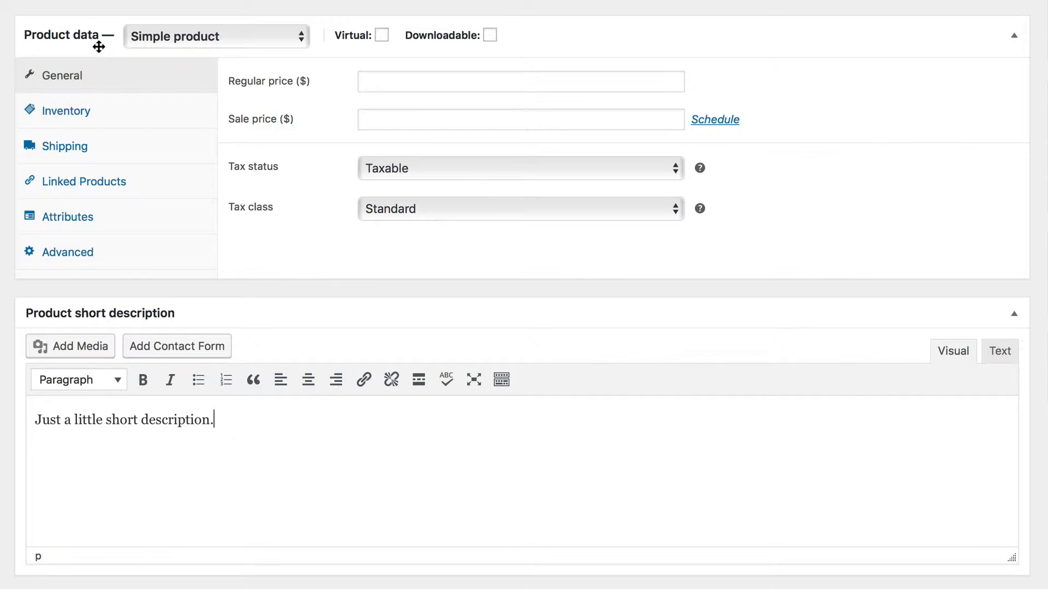
- Review the available product types, keep Simple product, and check what the Virtual and Downloadable options mean
{"action": "left_click", "coordinate": [273, 41]}
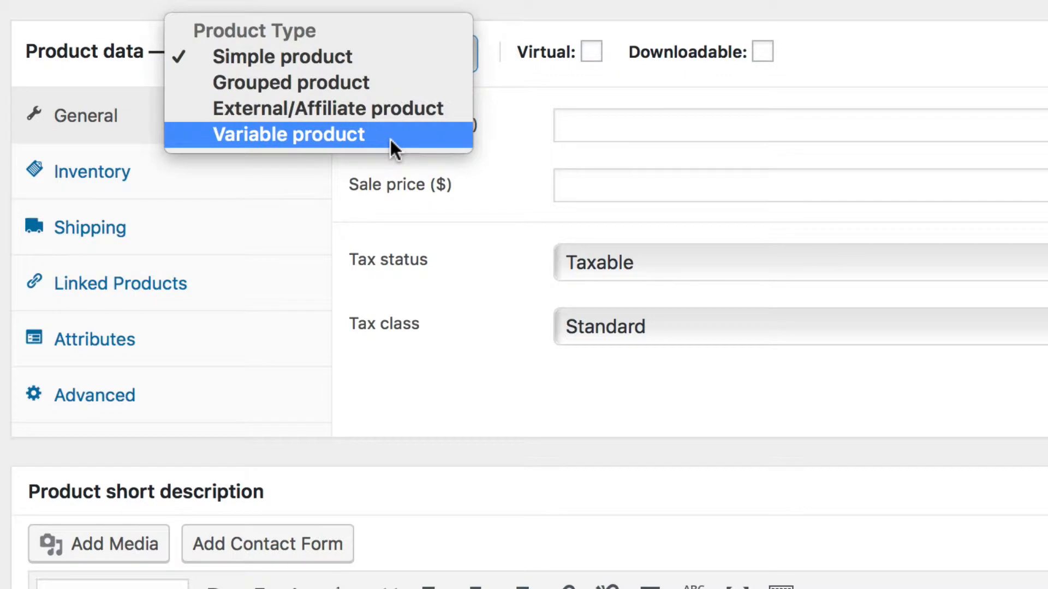
{"action": "left_click", "coordinate": [374, 55]}
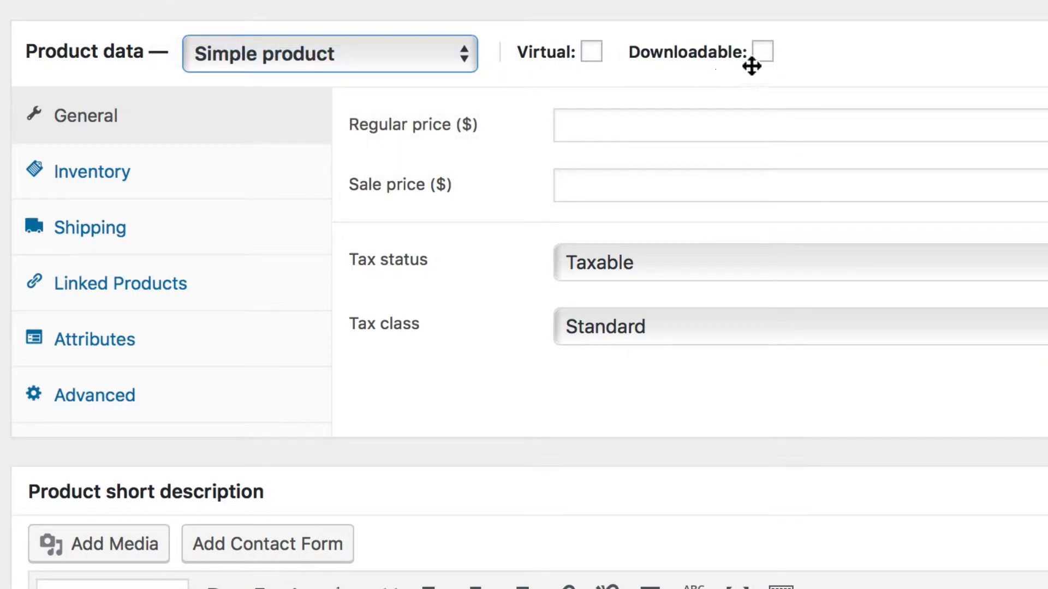
{"action": "mouse_move", "coordinate": [587, 54]}
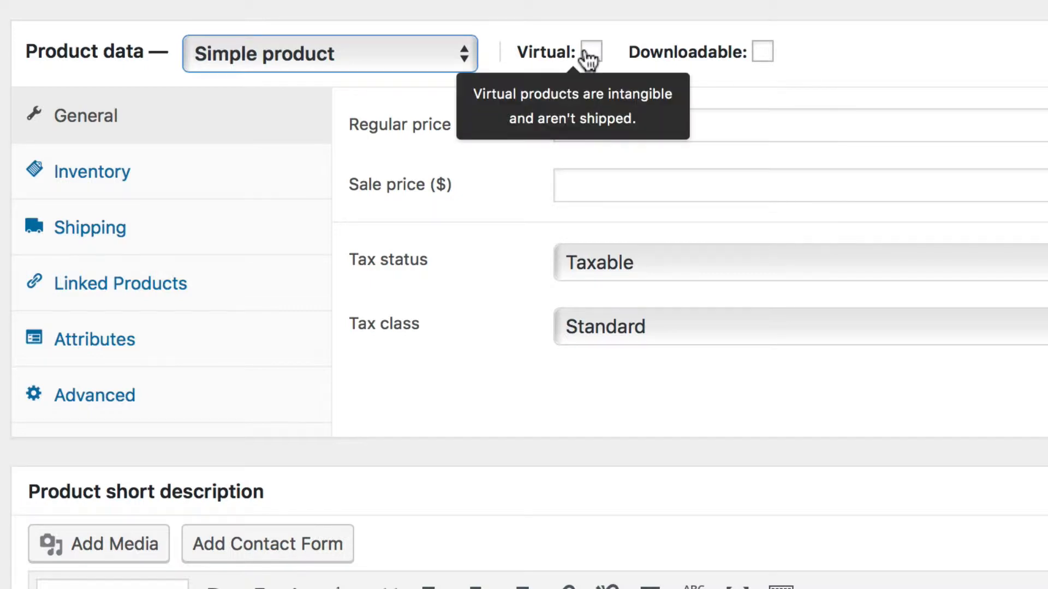
{"action": "mouse_move", "coordinate": [774, 60]}
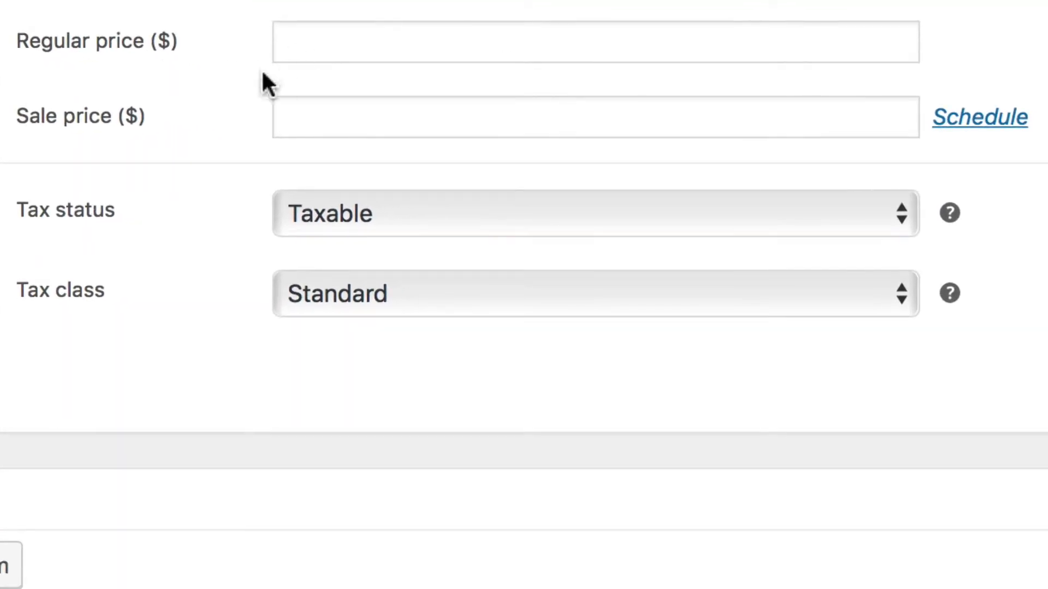
- Set the product's regular price to 16.00 and its sale price to 10.00
{"action": "left_click", "coordinate": [320, 41]}
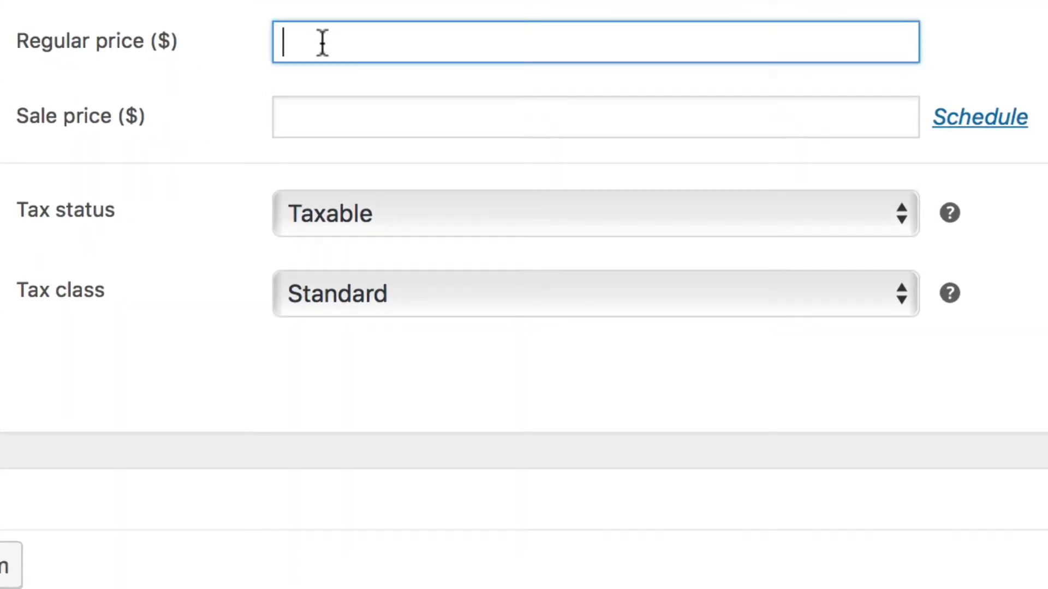
{"action": "type", "text": "16.00"}
{"action": "left_click", "coordinate": [321, 112]}
{"action": "type", "text": "10.00"}
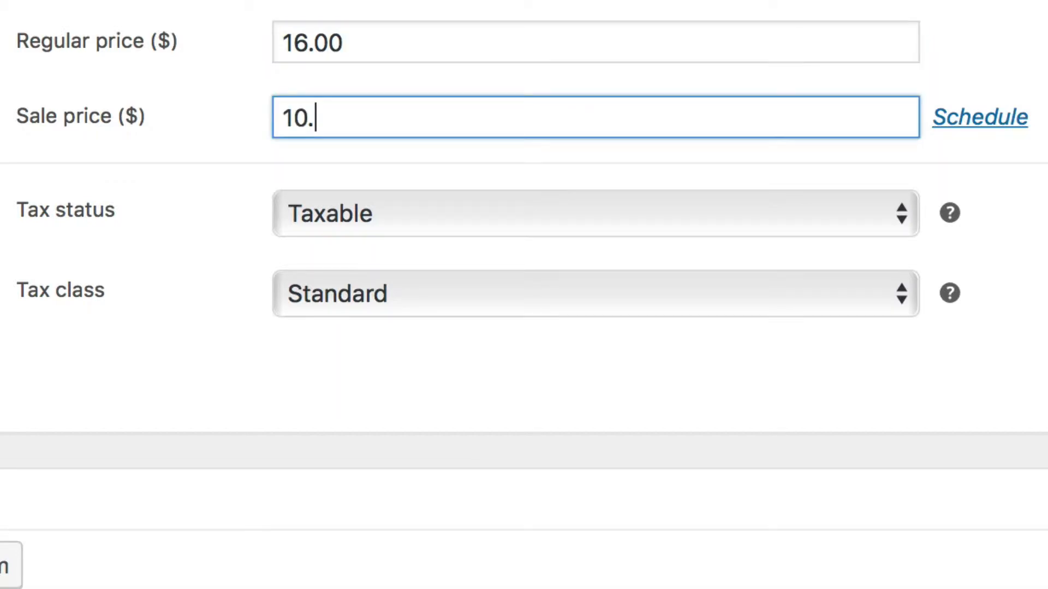
- Try scheduling the sale price from 2017-04-01 to 2017-04-01 and cancel the schedule
{"action": "left_click", "coordinate": [963, 121]}
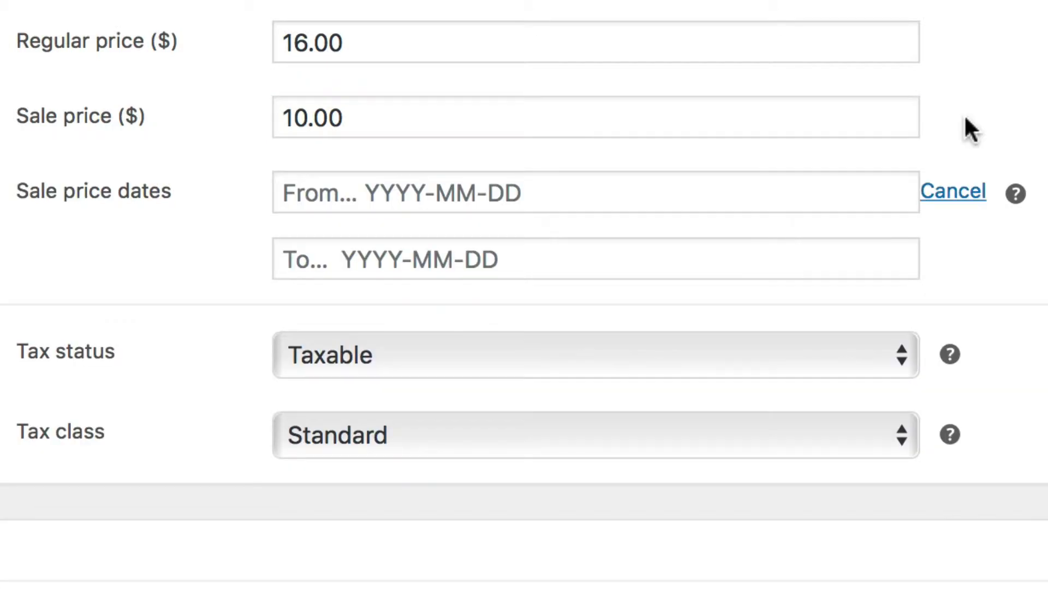
{"action": "left_click", "coordinate": [727, 199]}
{"action": "left_click", "coordinate": [616, 371]}
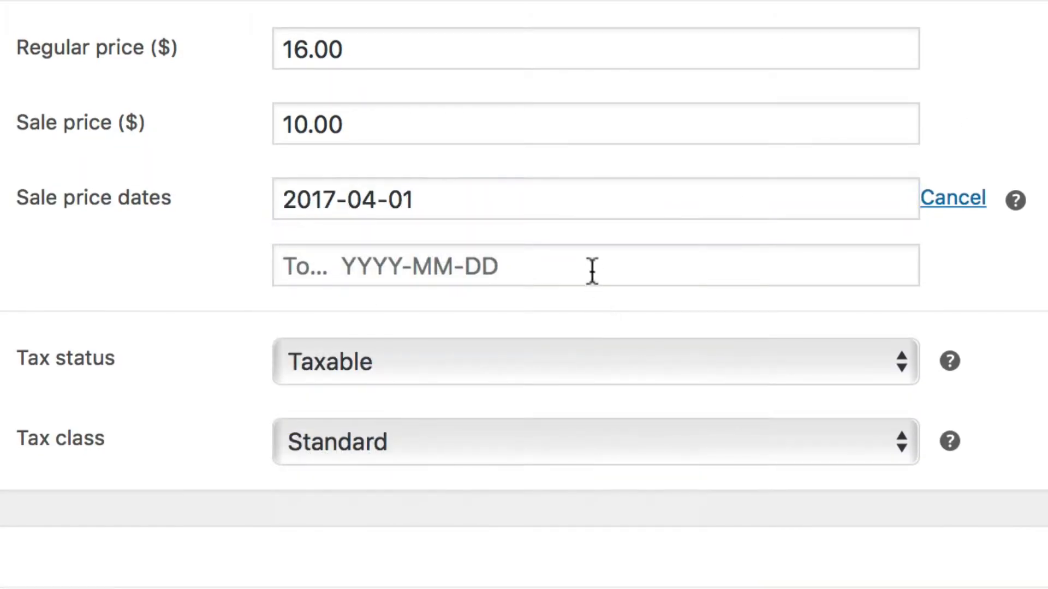
{"action": "left_click", "coordinate": [595, 269]}
{"action": "left_click", "coordinate": [608, 425]}
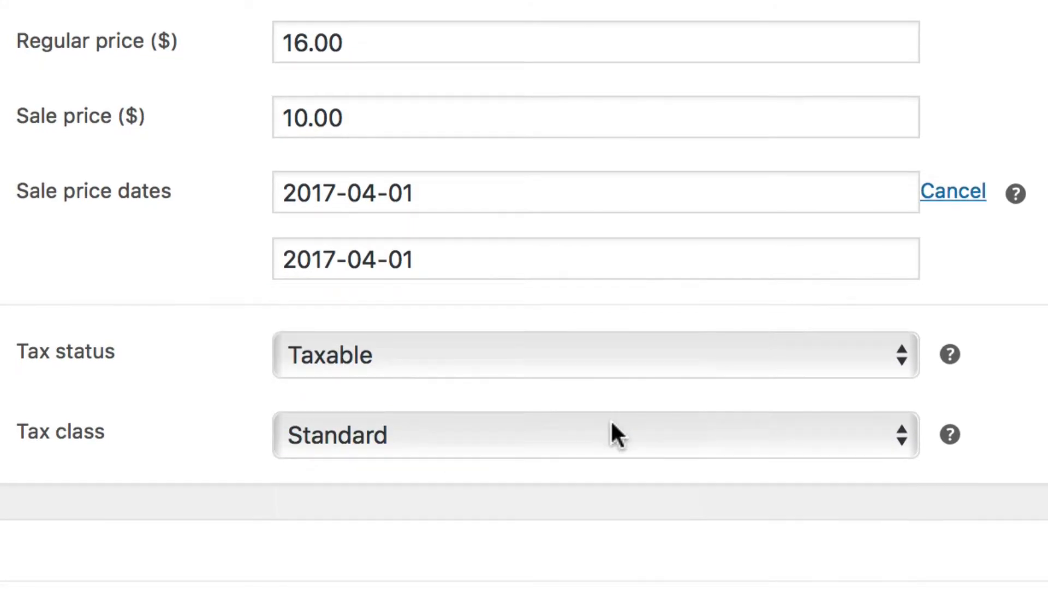
{"action": "left_click", "coordinate": [940, 192]}
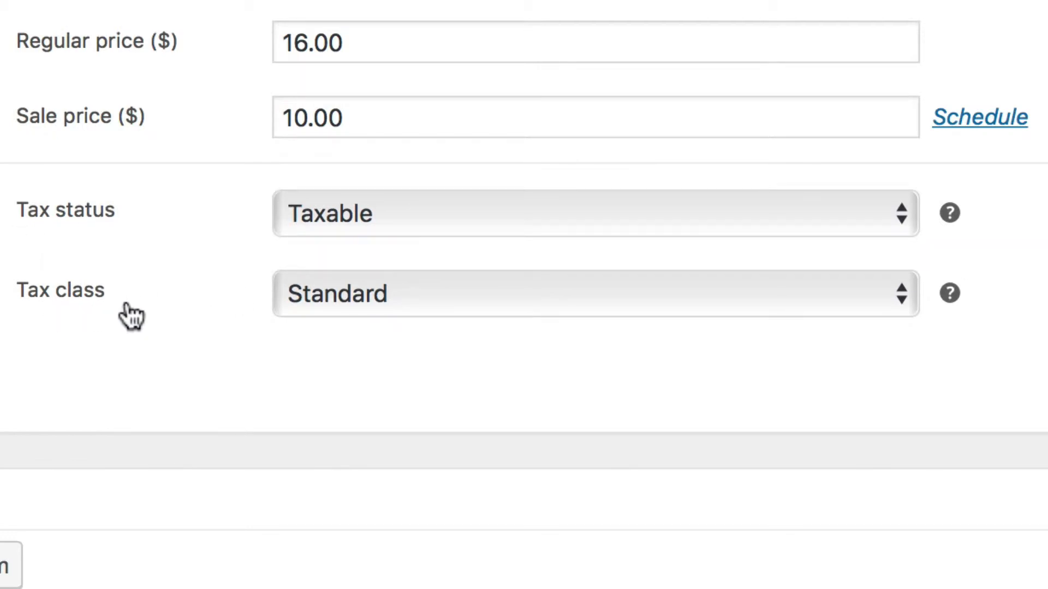
- Review the tax options, keeping the tax status as Taxable and the tax class as Standard
{"action": "left_click", "coordinate": [471, 211]}
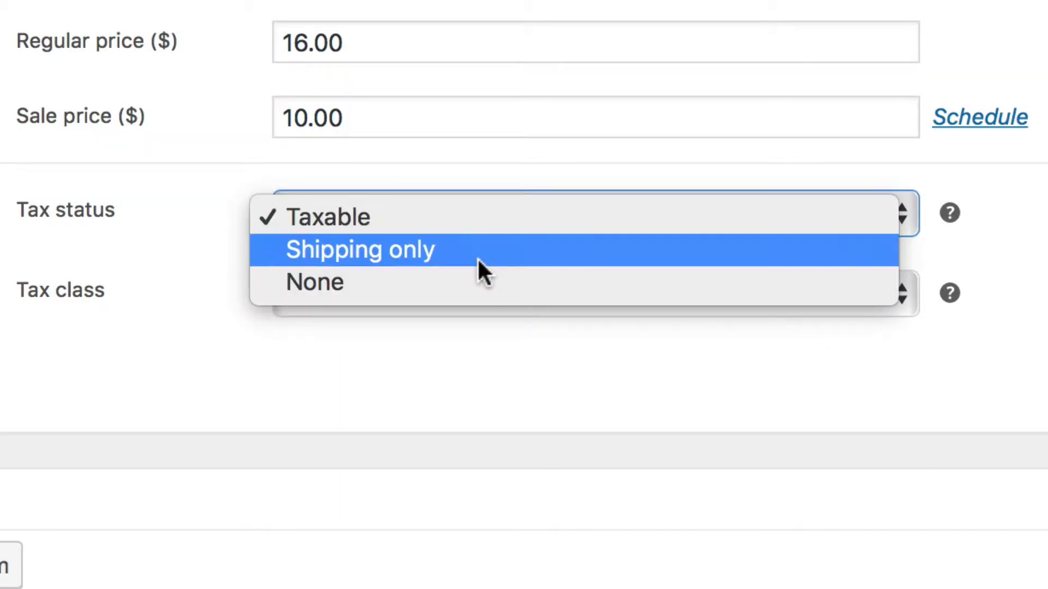
{"action": "left_click", "coordinate": [499, 224]}
{"action": "left_click", "coordinate": [523, 290]}
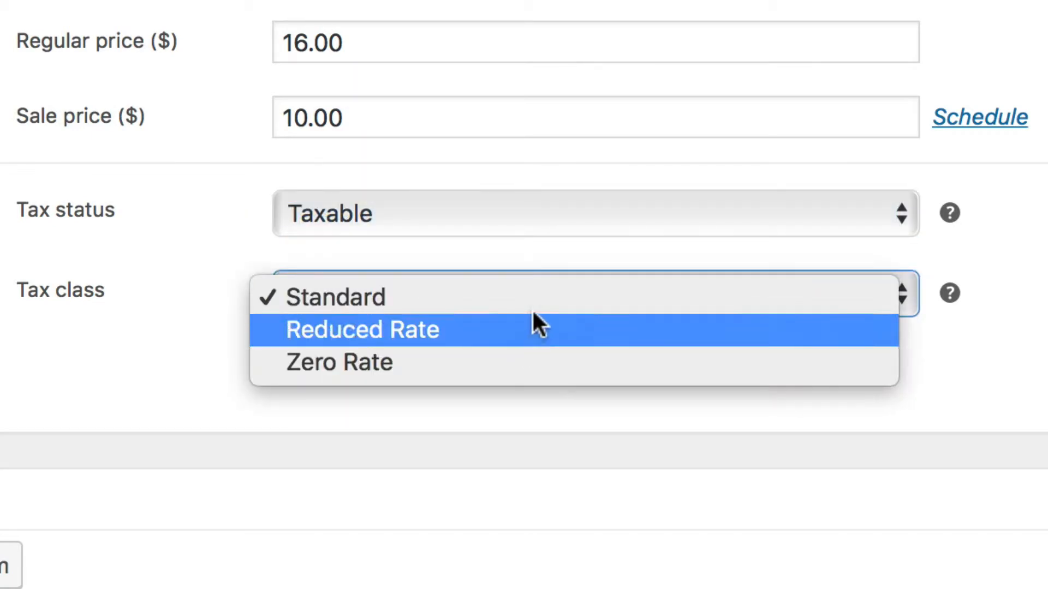
{"action": "left_click", "coordinate": [536, 299]}
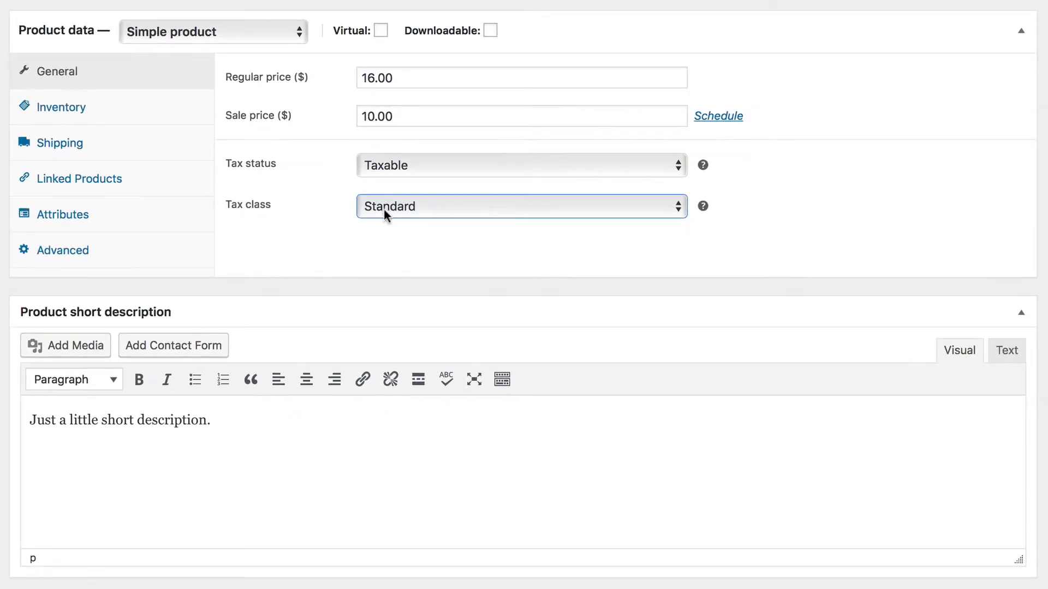
- Enable product-level stock management in the inventory settings and set the stock quantity to 10
{"action": "left_click", "coordinate": [121, 116]}
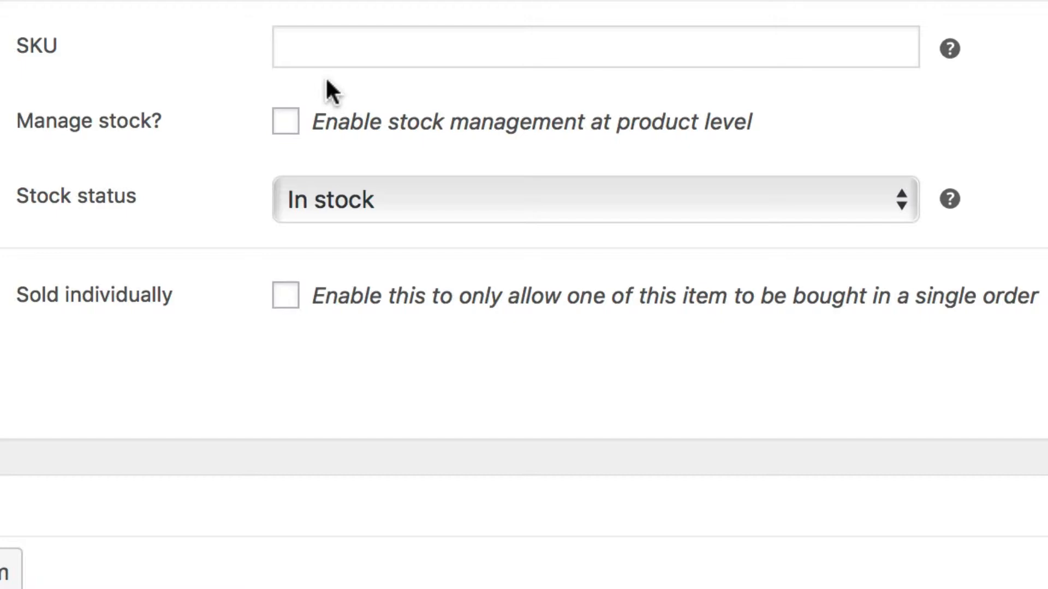
{"action": "left_click", "coordinate": [285, 123]}
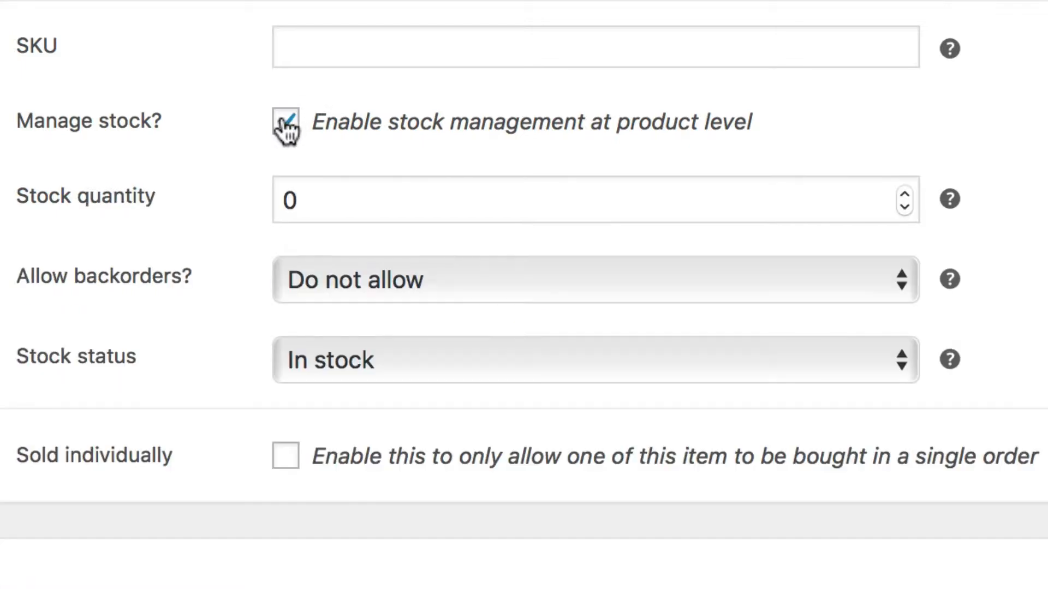
{"action": "left_click", "coordinate": [309, 191]}
{"action": "double_click", "coordinate": [309, 191]}
{"action": "type", "text": "10"}
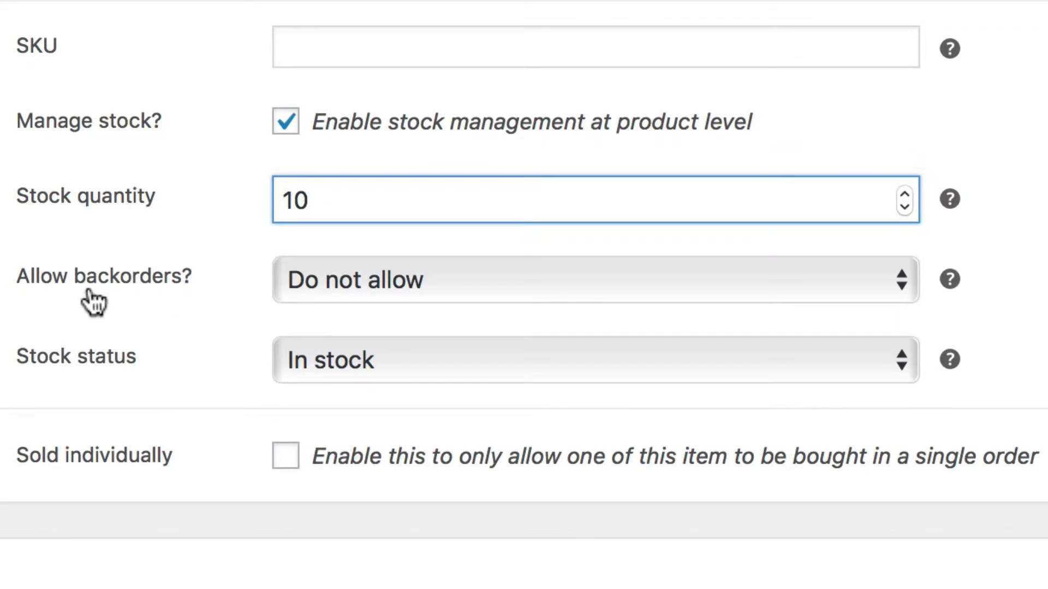
- Set backorders to Allow and keep the stock status as In stock
{"action": "left_click", "coordinate": [477, 281]}
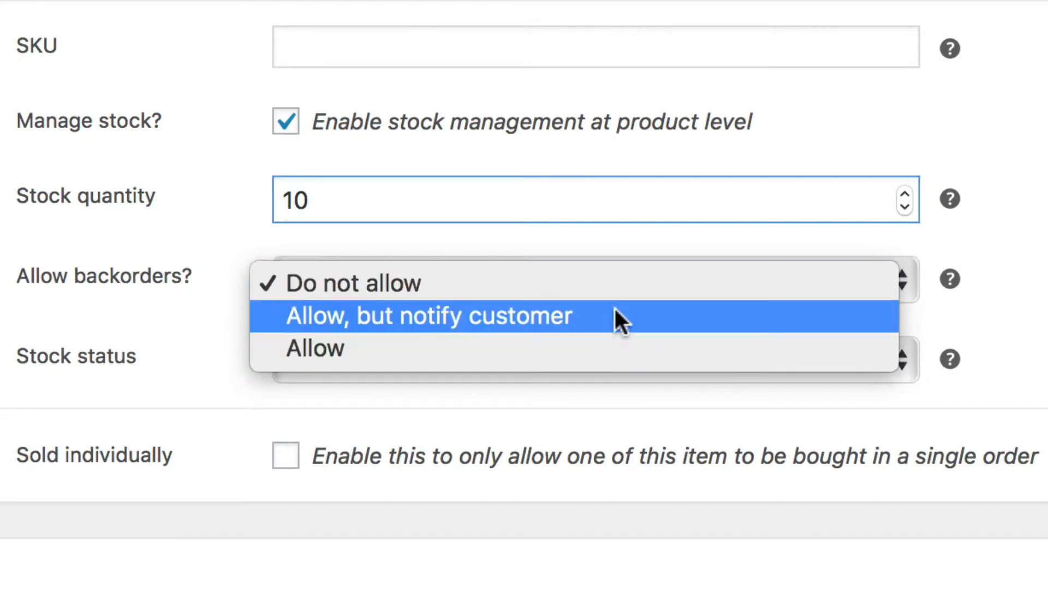
{"action": "left_click", "coordinate": [600, 355]}
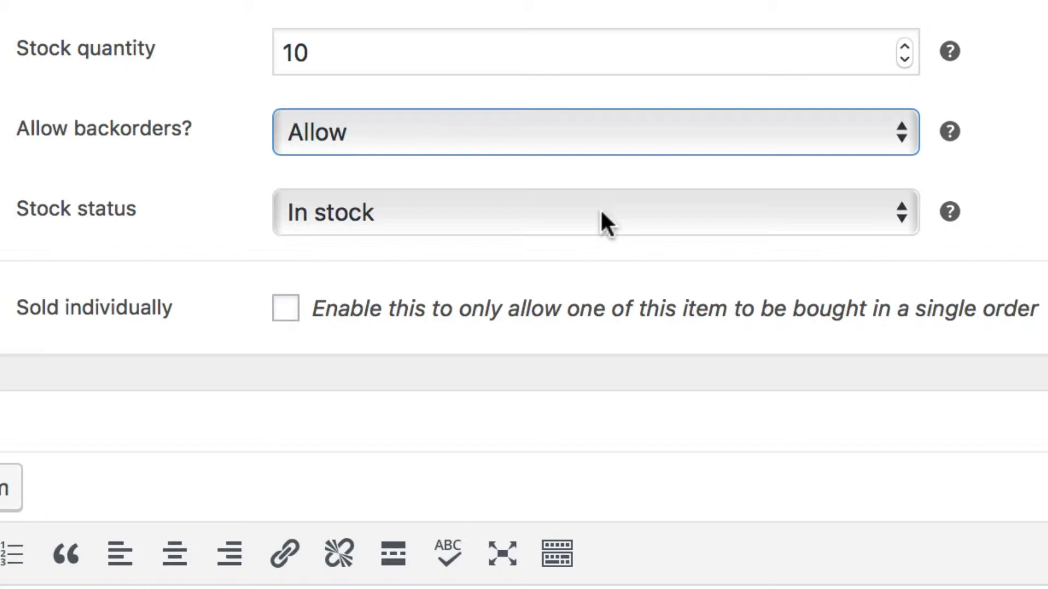
{"action": "left_click", "coordinate": [606, 222]}
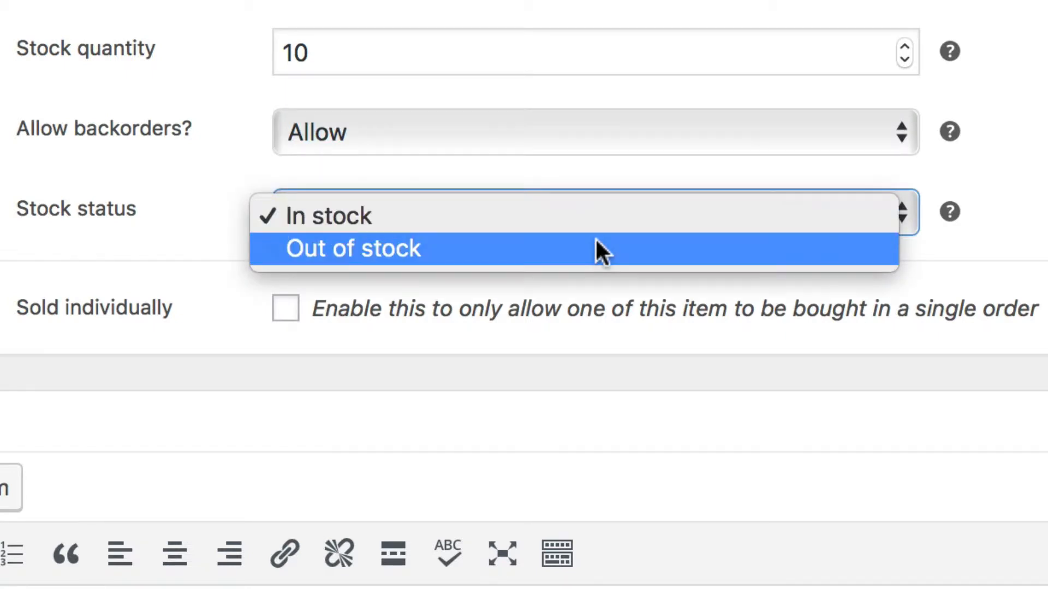
{"action": "left_click", "coordinate": [600, 217]}
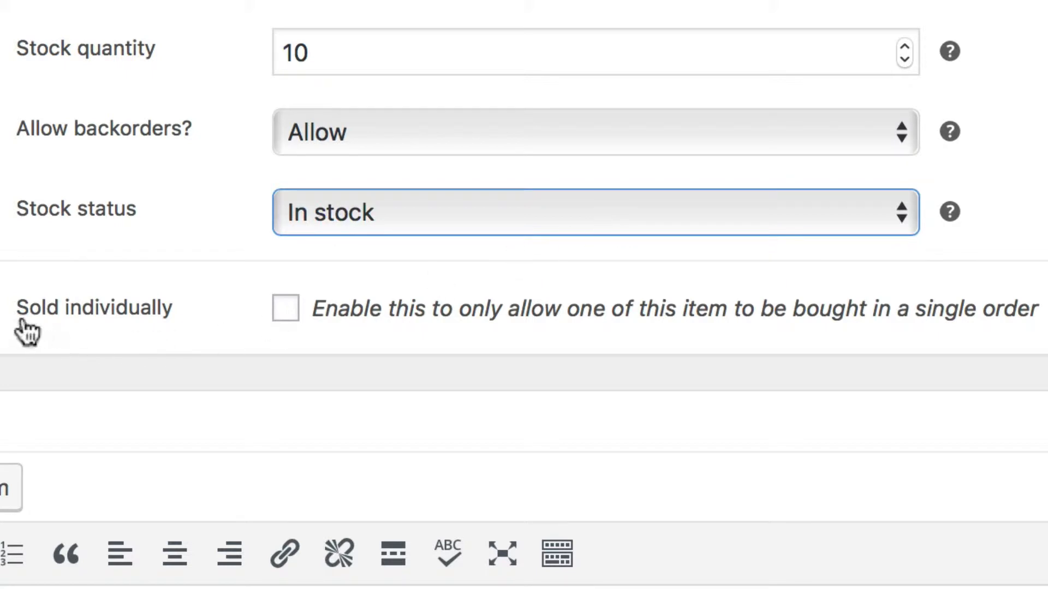
- Try the Sold individually option, turn it off again, and try marking the product as virtual
{"action": "left_click", "coordinate": [286, 309]}
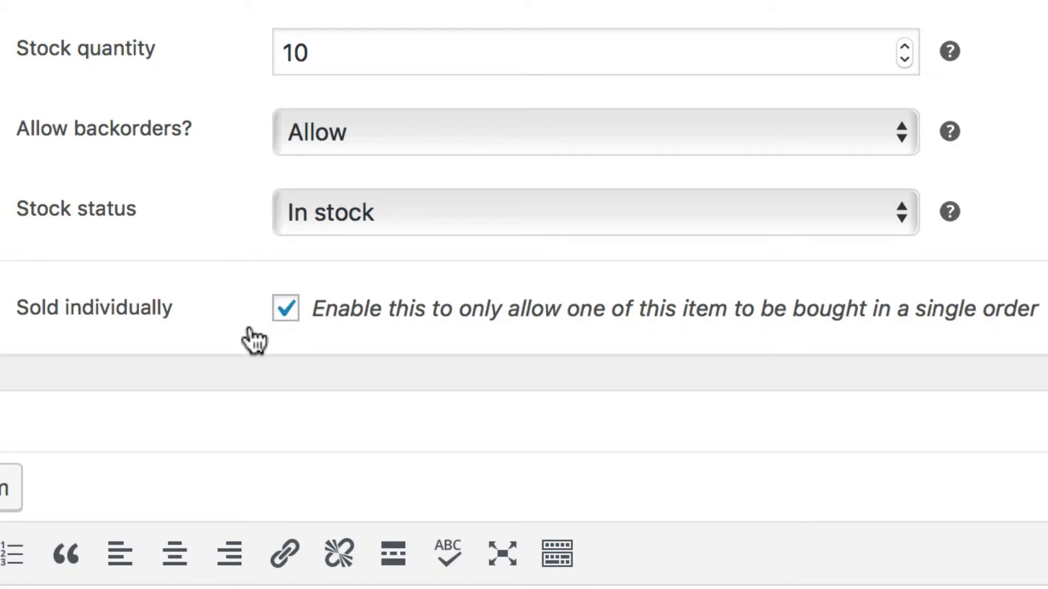
{"action": "left_click", "coordinate": [283, 315]}
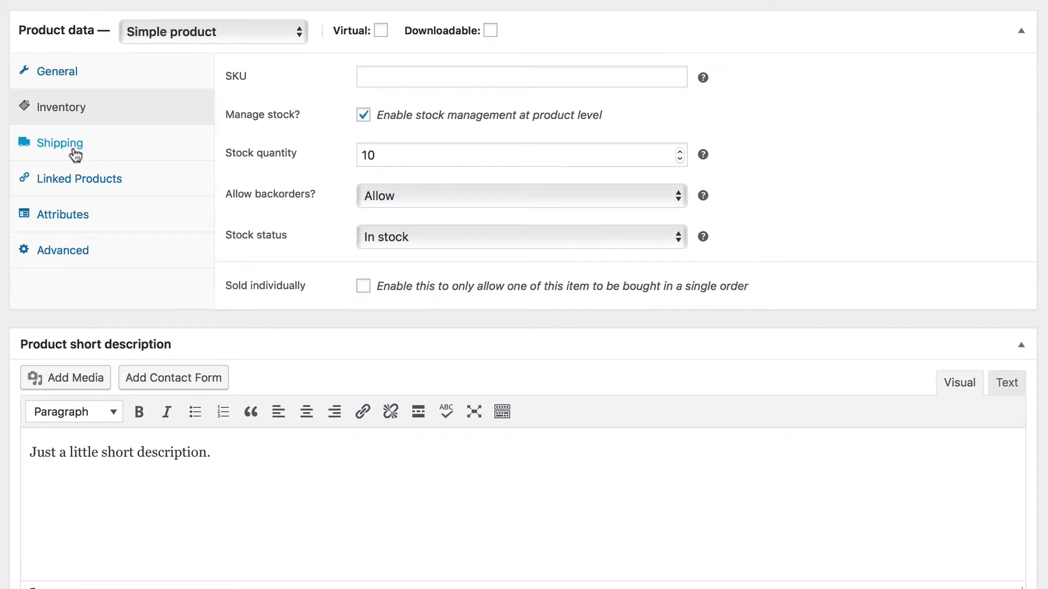
{"action": "left_click", "coordinate": [381, 31]}
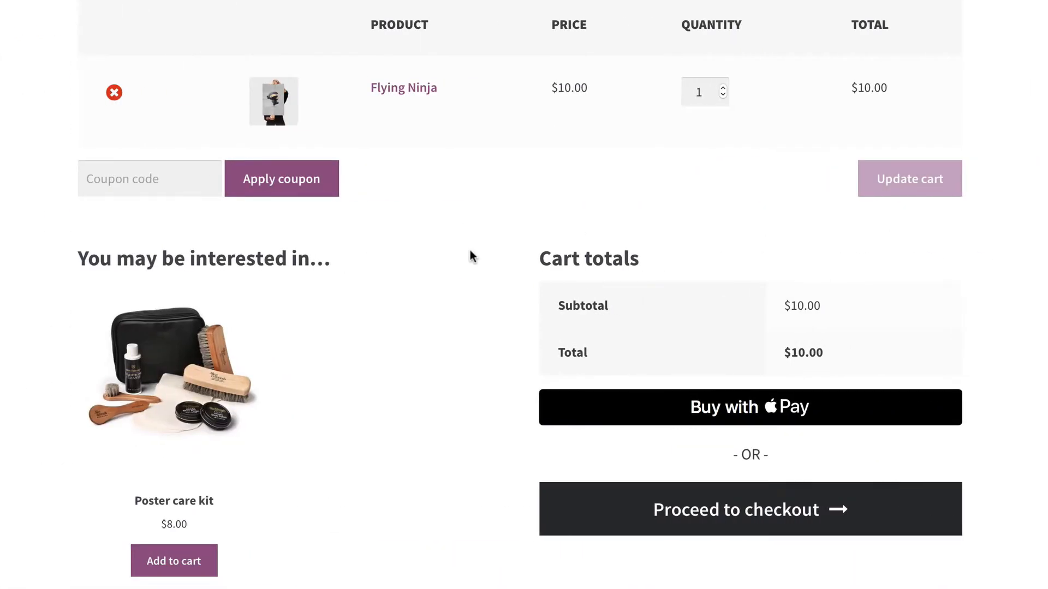
- Proceed from the store cart to checkout and examine the billing details, order summary and payment methods
{"action": "left_click", "coordinate": [709, 521]}
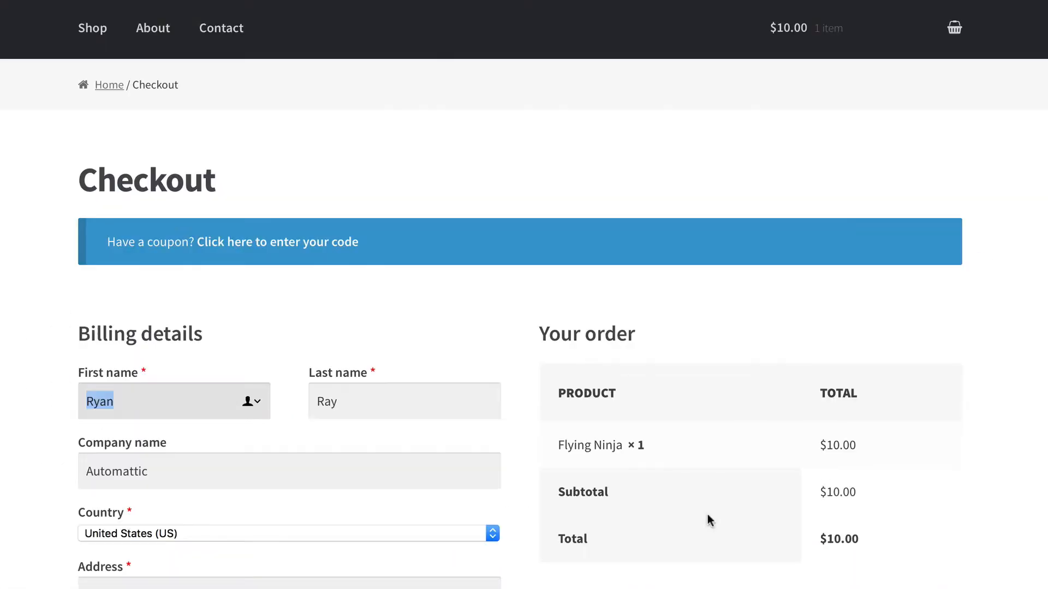
{"action": "scroll", "coordinate": [710, 519], "scroll_direction": "down", "scroll_amount": 5}
{"action": "left_click", "coordinate": [709, 521]}
{"action": "scroll", "coordinate": [709, 546], "scroll_direction": "down", "scroll_amount": 5}
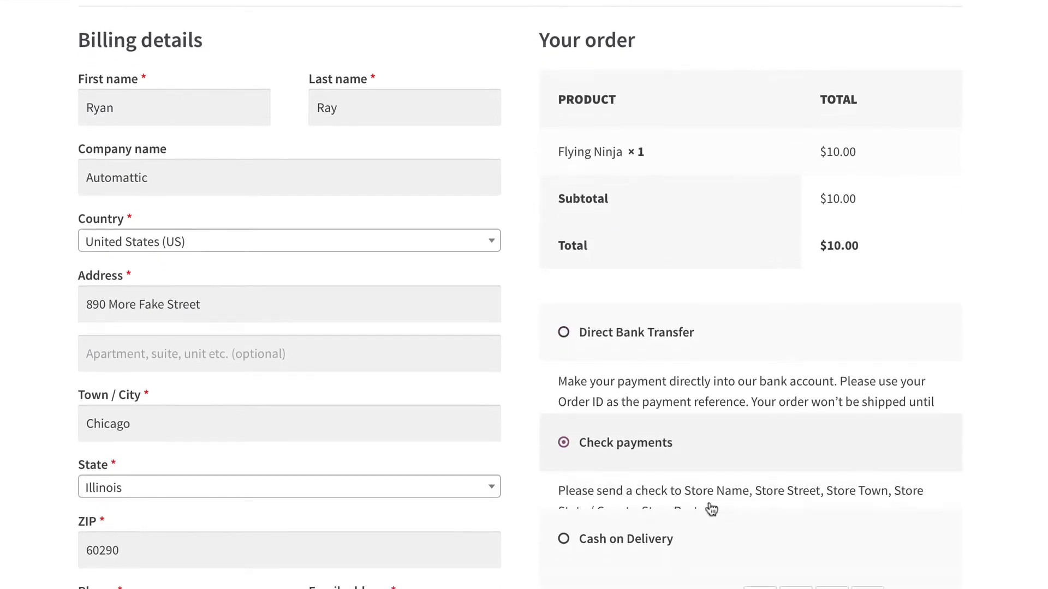
{"action": "scroll", "coordinate": [710, 509], "scroll_direction": "down", "scroll_amount": 1}
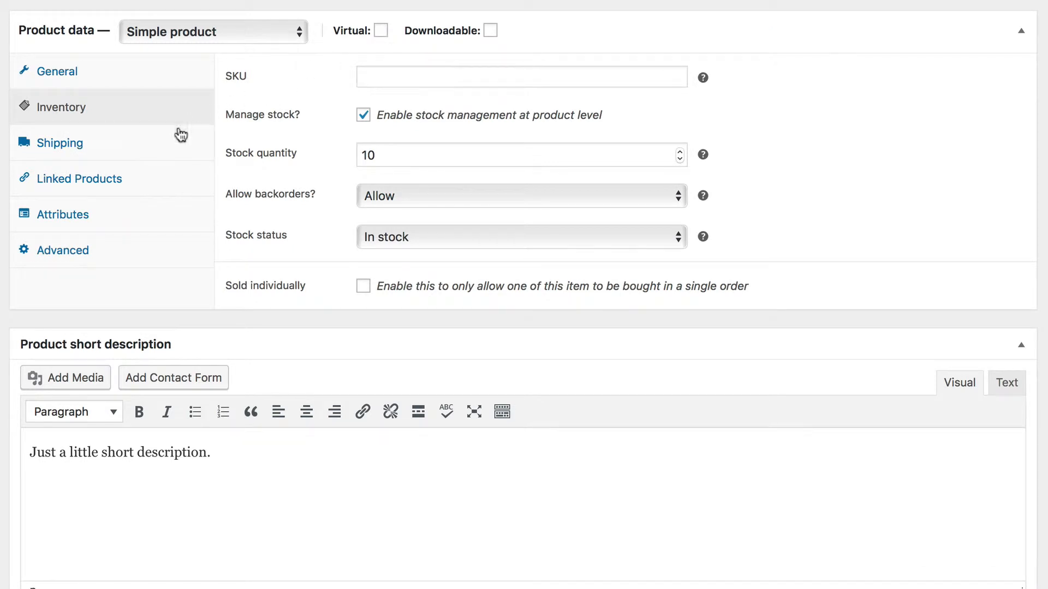
- In the shipping settings, set the weight to 2 lbs and the dimensions to 12 x 10 x 2 in
{"action": "left_click", "coordinate": [161, 147]}
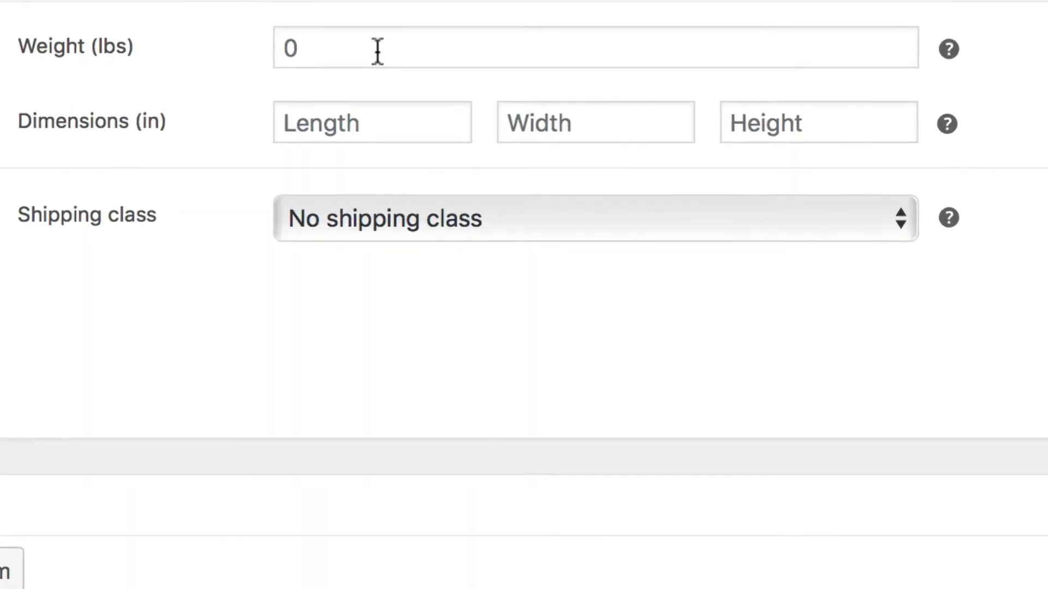
{"action": "left_click", "coordinate": [409, 79]}
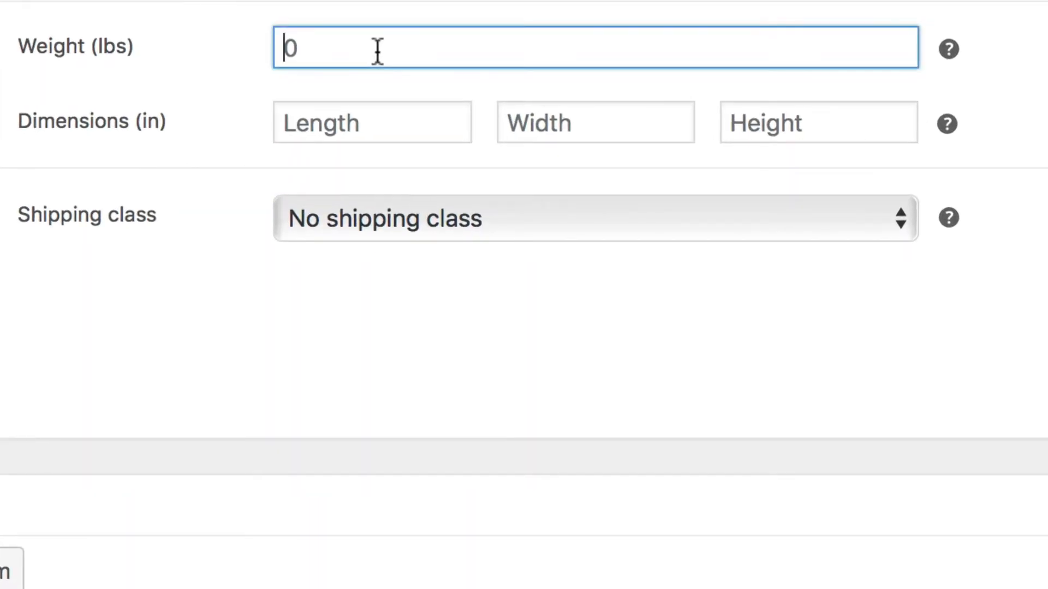
{"action": "type", "text": "2"}
{"action": "left_click", "coordinate": [364, 123]}
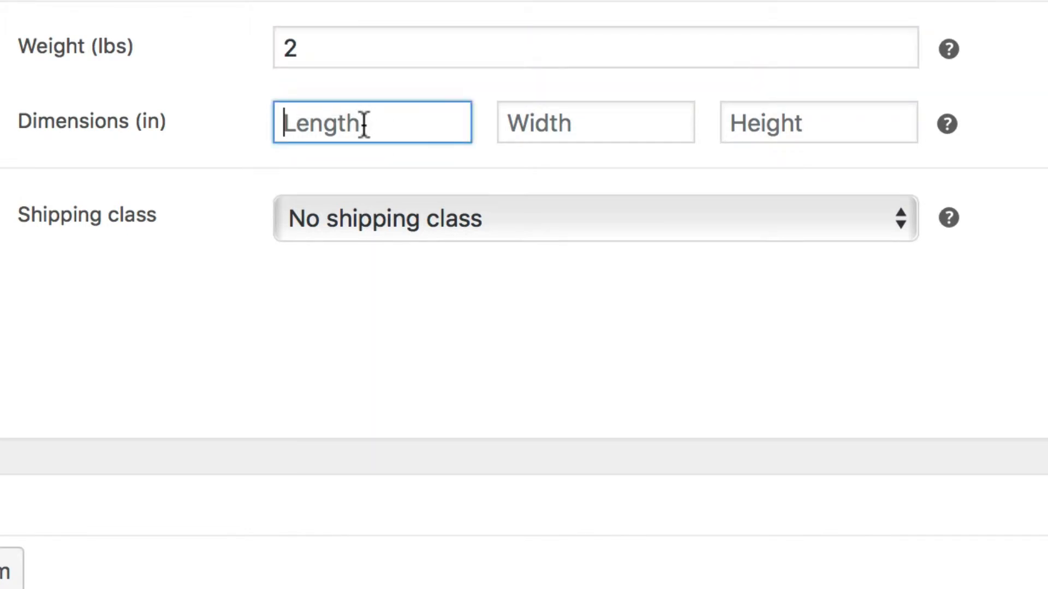
{"action": "type", "text": "12"}
{"action": "key", "text": "Tab"}
{"action": "type", "text": "102"}
{"action": "key", "text": "BackSpace"}
{"action": "key", "text": "Tab"}
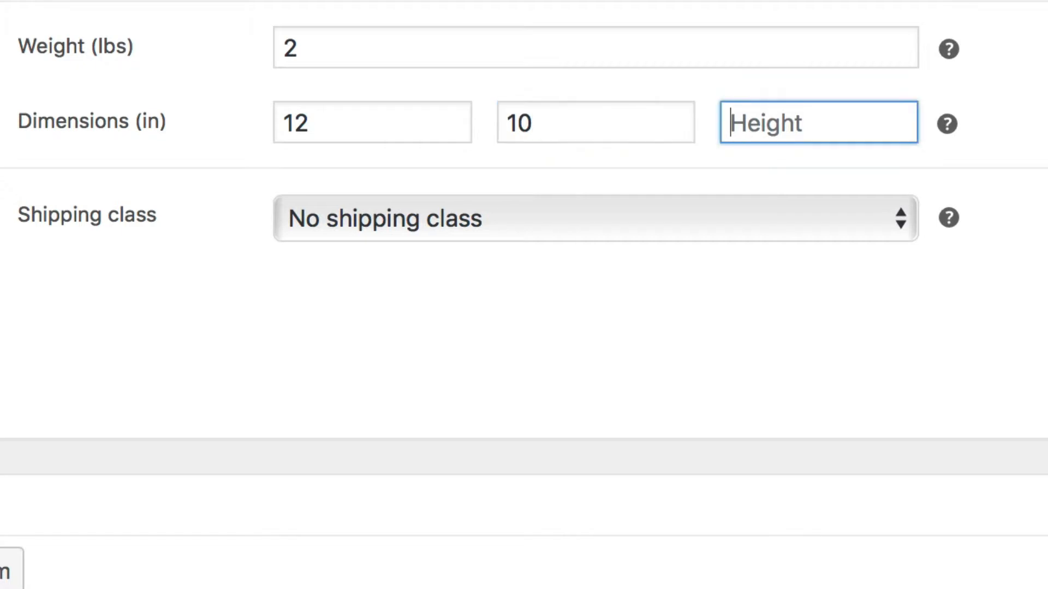
{"action": "type", "text": "2"}
{"action": "key", "text": "Tab"}
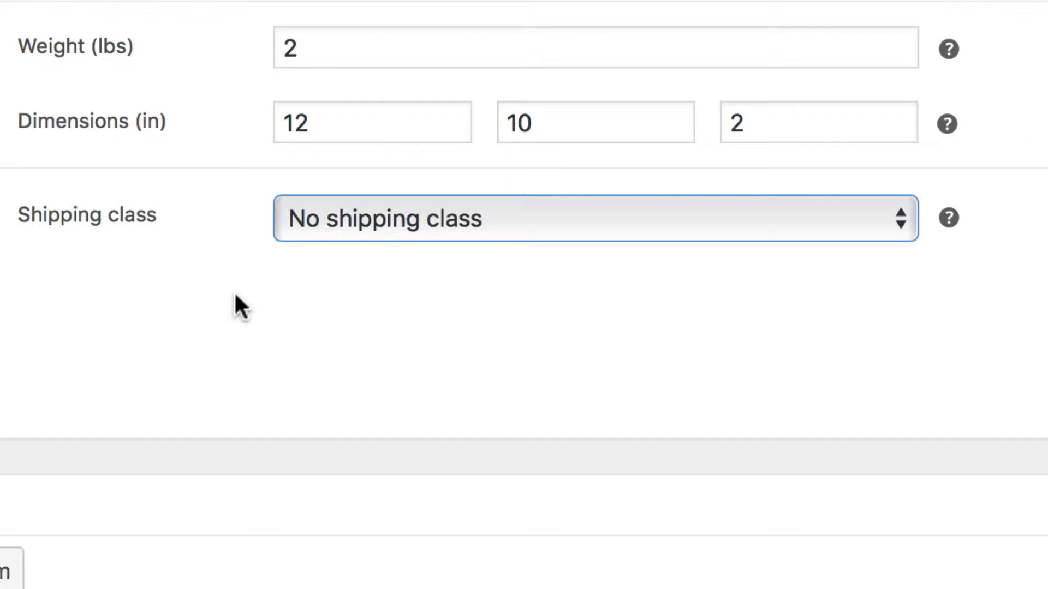
- Check the available shipping classes and keep No shipping class
{"action": "left_click", "coordinate": [540, 220]}
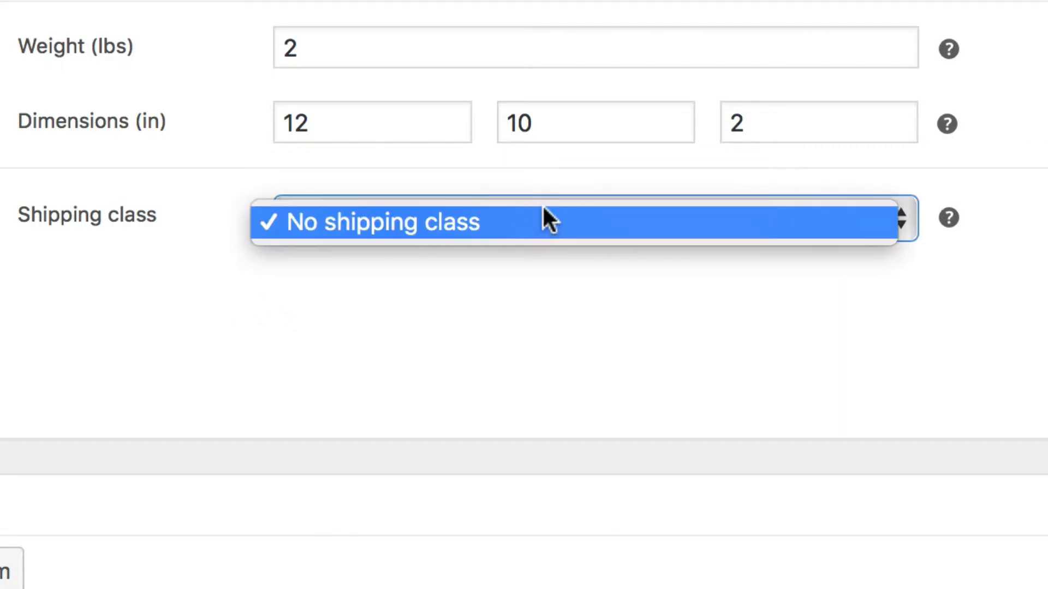
{"action": "left_click", "coordinate": [588, 291]}
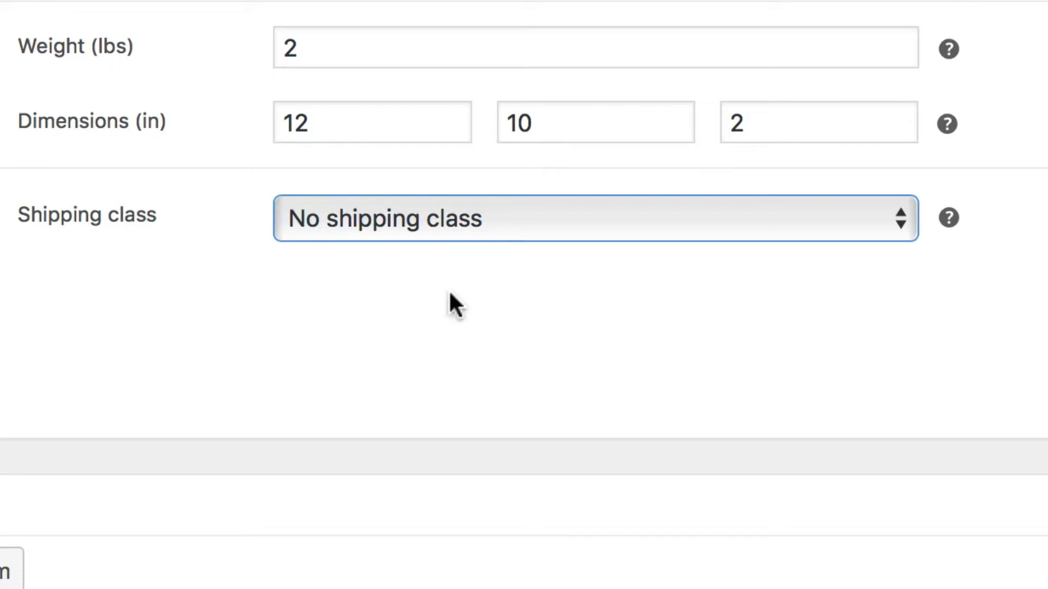
{"action": "left_click", "coordinate": [185, 263]}
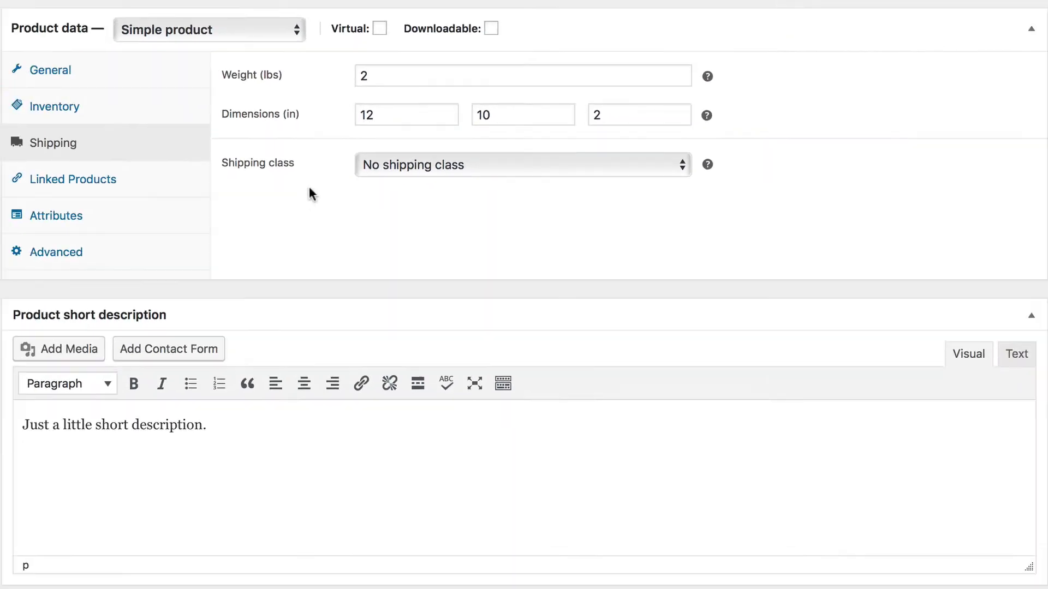
- In the linked products settings, search for "poster" and add Top of the line poster as an up-sell
{"action": "left_click", "coordinate": [182, 177]}
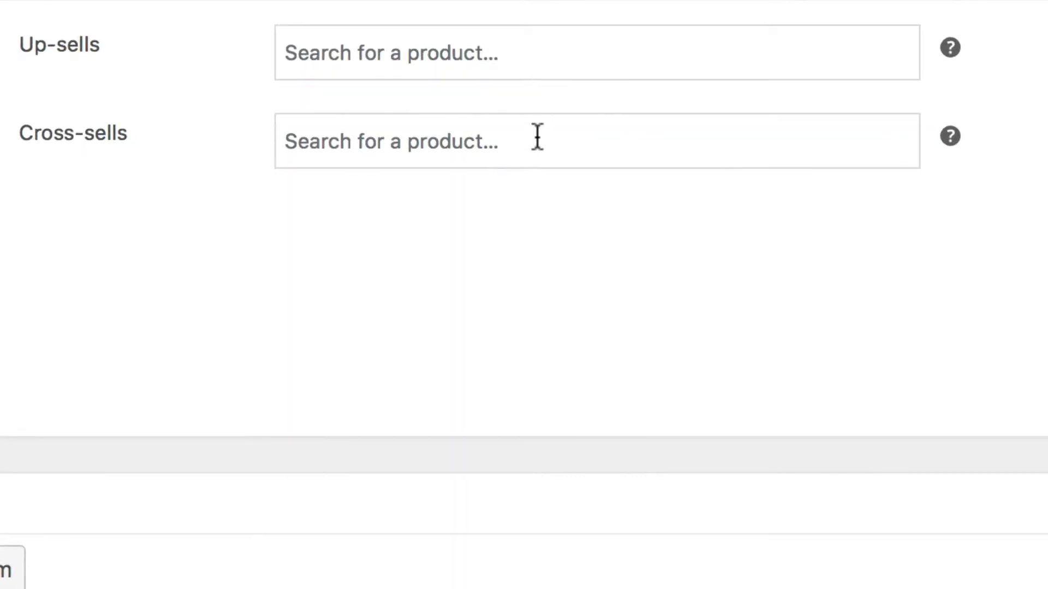
{"action": "left_click", "coordinate": [565, 47]}
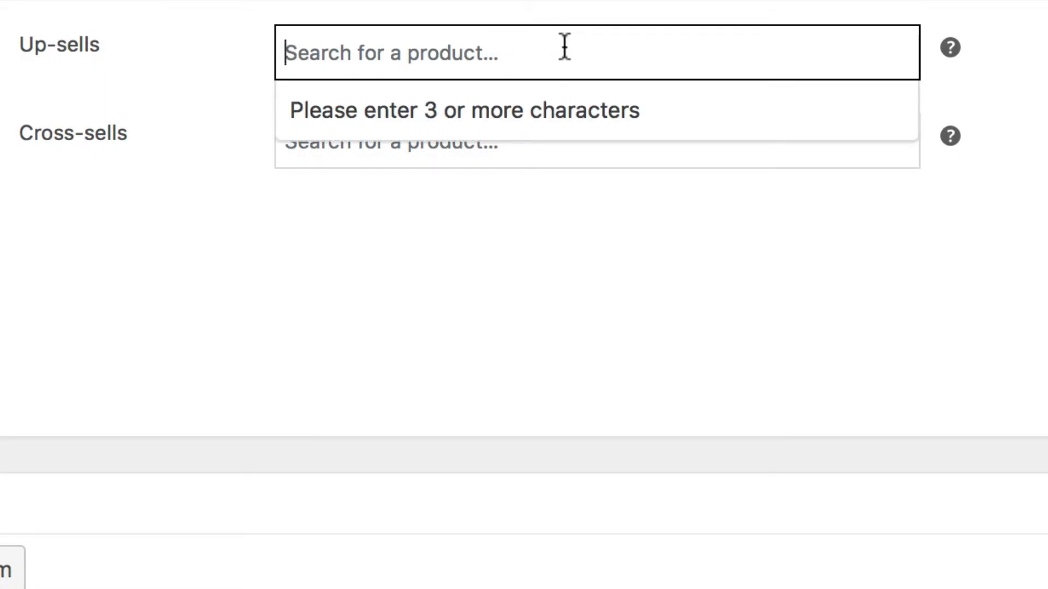
{"action": "type", "text": "poster"}
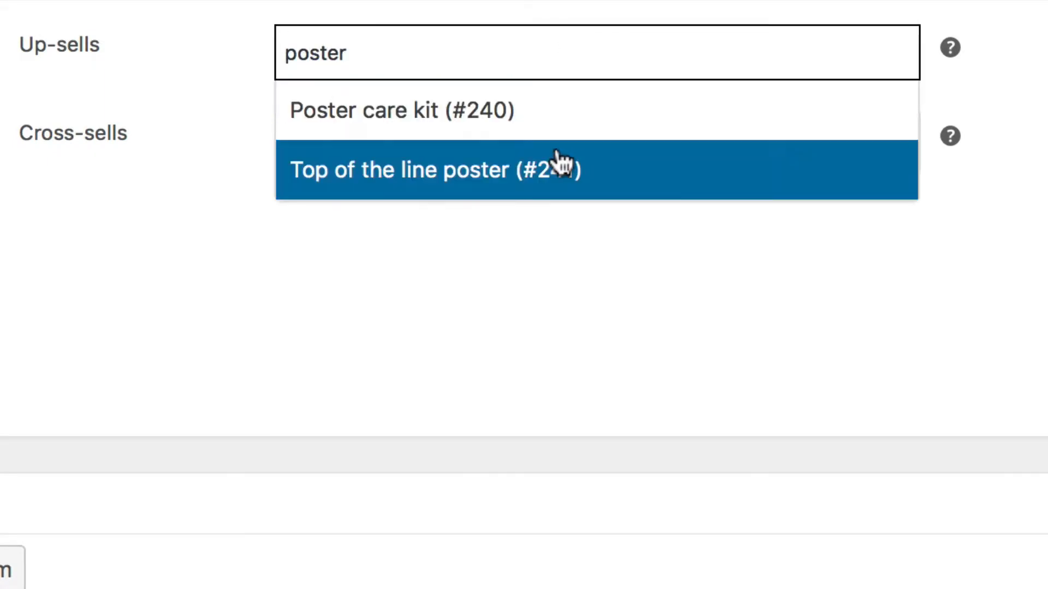
{"action": "left_click", "coordinate": [561, 164]}
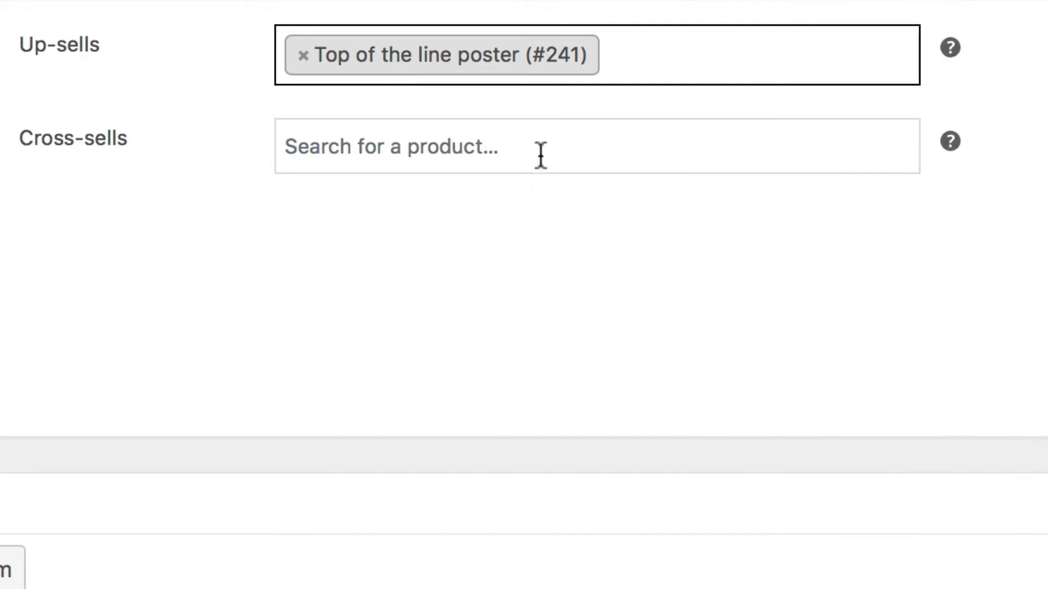
- Search for "poster" among the cross-sells and add Poster care kit as a cross-sell
{"action": "left_click", "coordinate": [541, 155]}
{"action": "type", "text": "poster"}
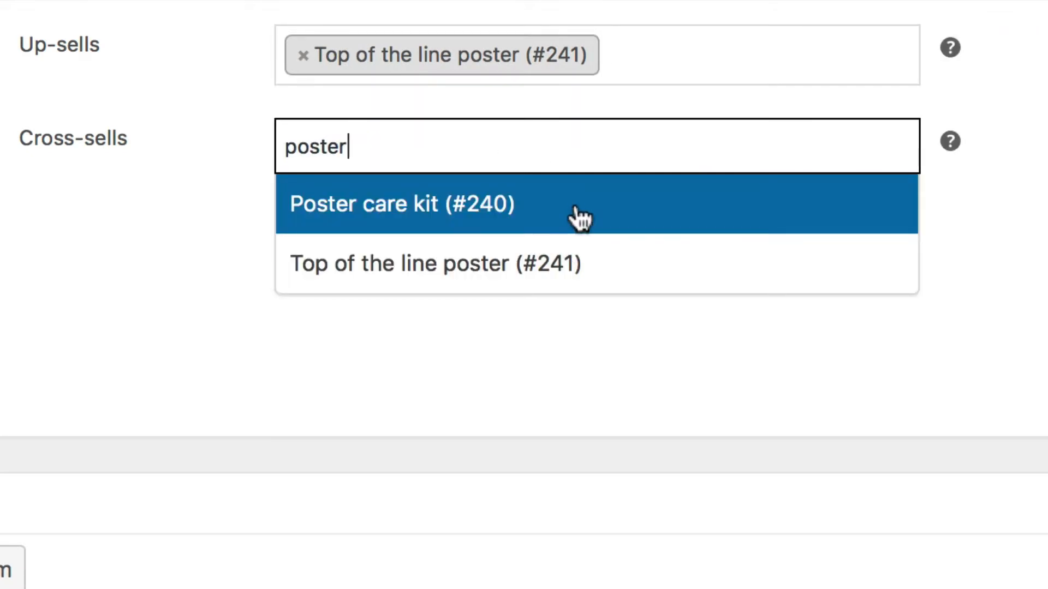
{"action": "left_click", "coordinate": [575, 217]}
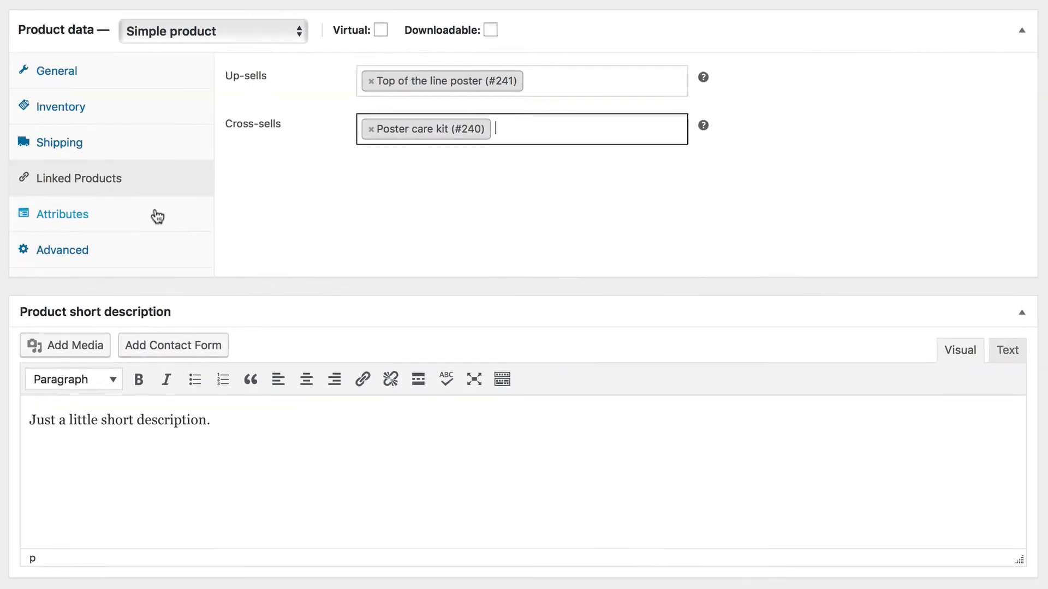
- Add two custom product attributes and name them Color and Language
{"action": "left_click", "coordinate": [157, 216]}
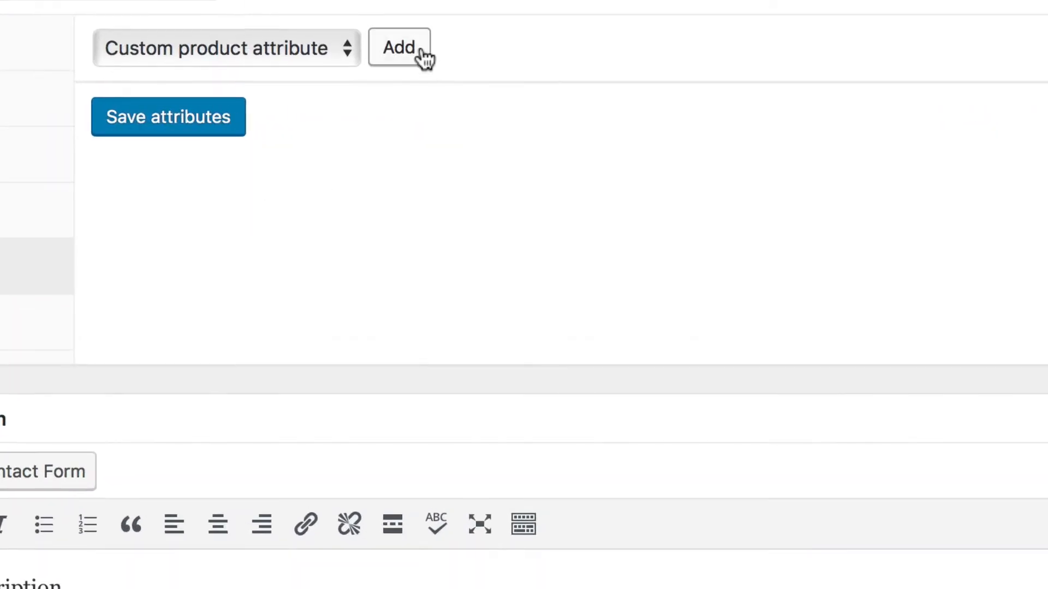
{"action": "left_click", "coordinate": [435, 76]}
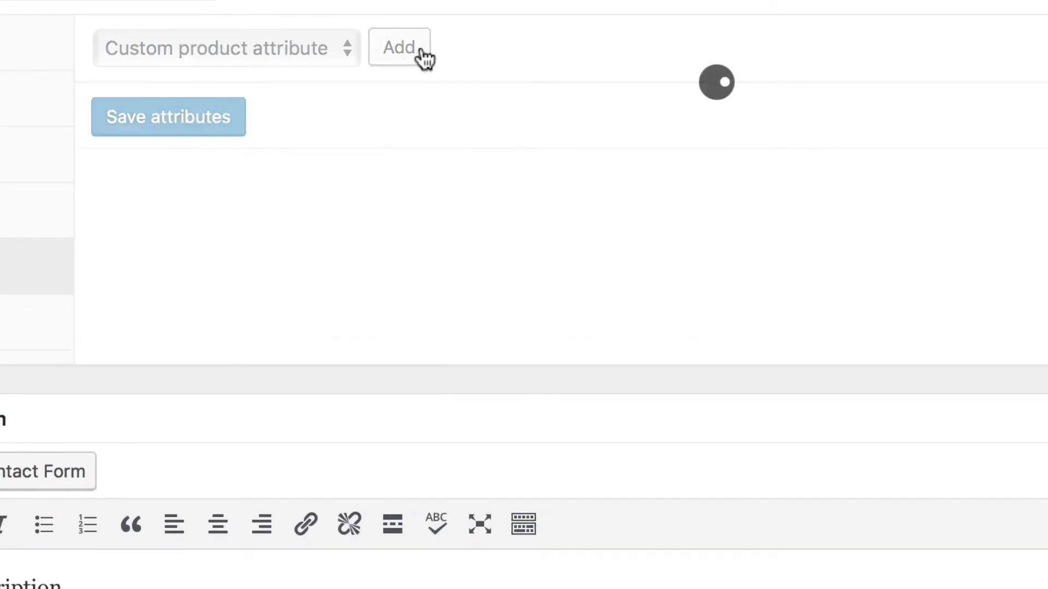
{"action": "left_click", "coordinate": [422, 48]}
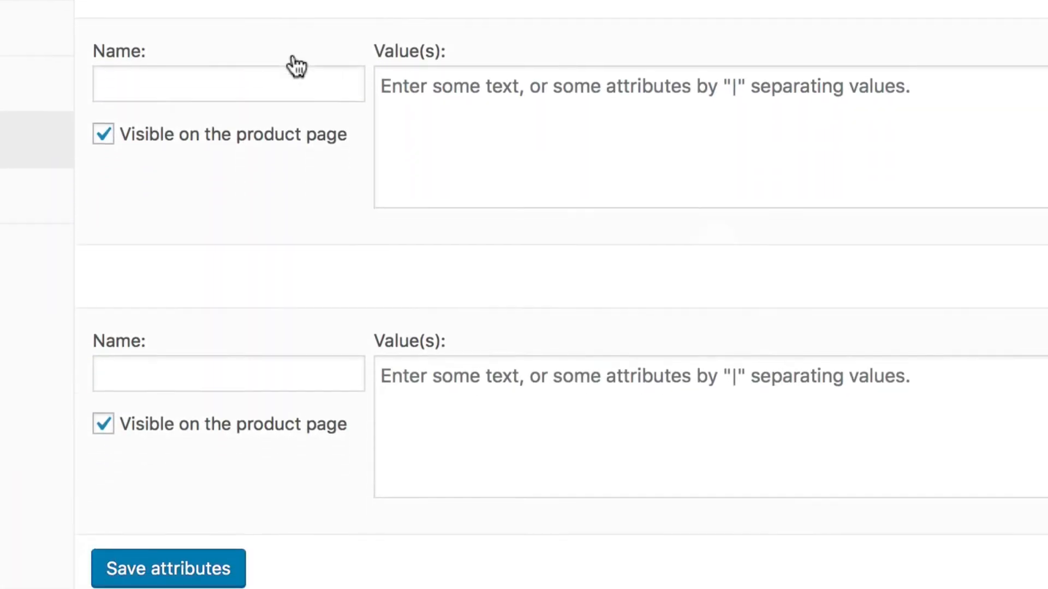
{"action": "left_click", "coordinate": [271, 82]}
{"action": "type", "text": "Color"}
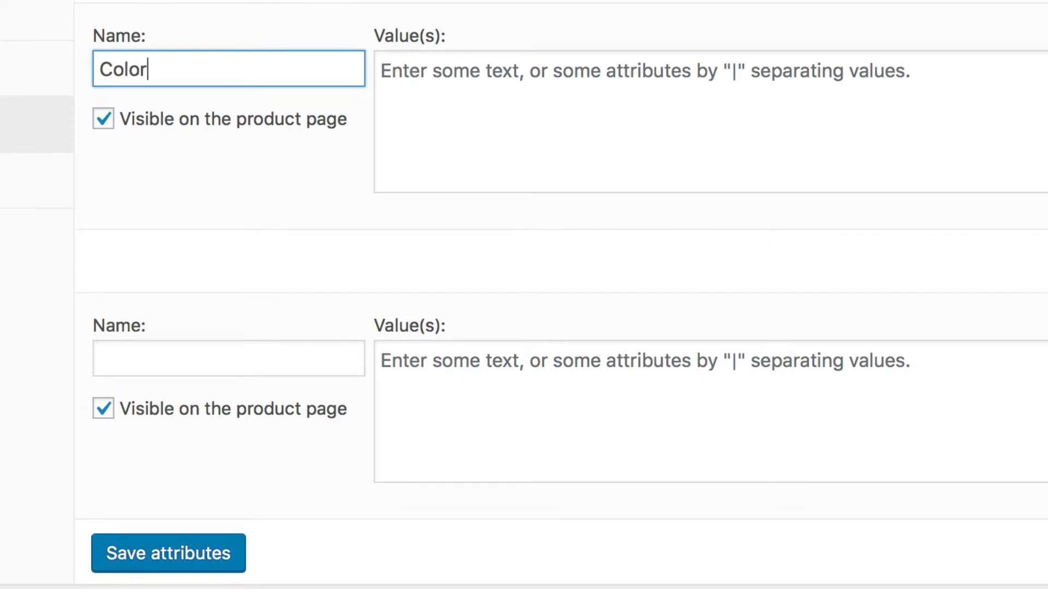
{"action": "left_click", "coordinate": [187, 352]}
{"action": "type", "text": "Language"}
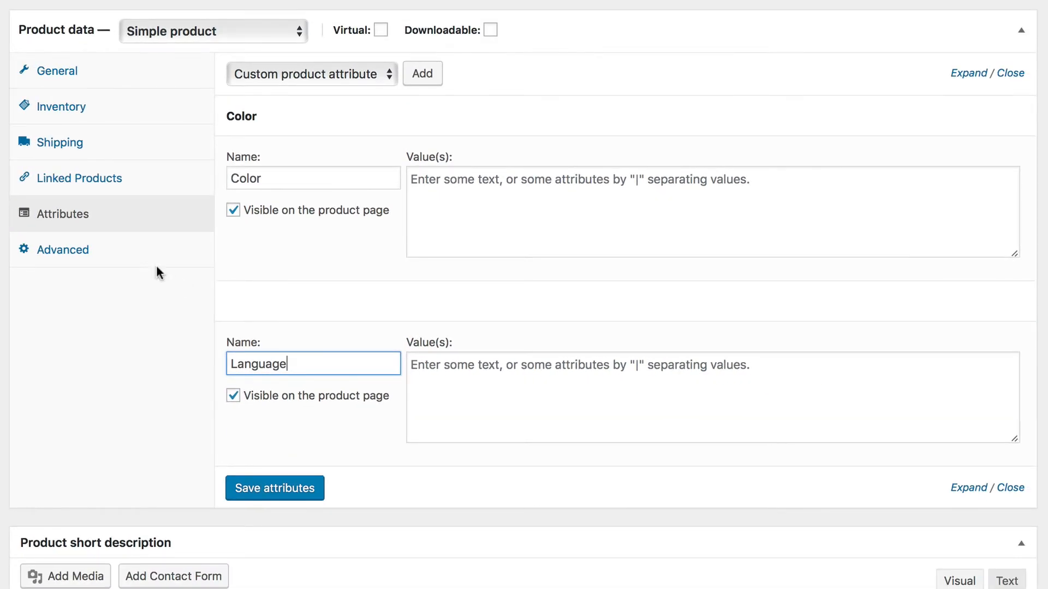
- In the advanced product settings, enter the purchase note "Thanks for buying this poster"
{"action": "left_click", "coordinate": [126, 253]}
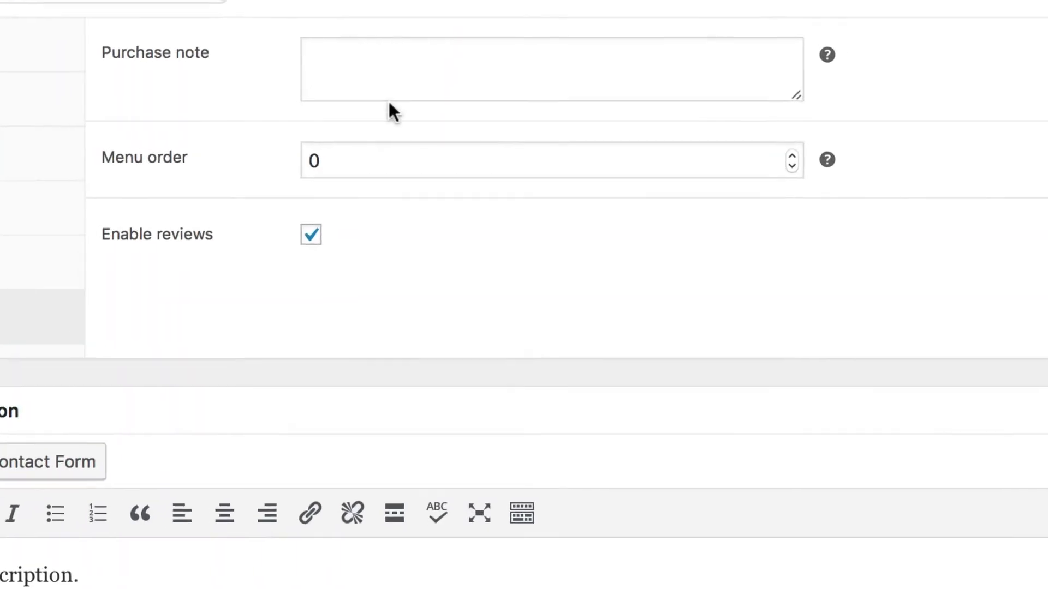
{"action": "left_click", "coordinate": [404, 78]}
{"action": "type", "text": "Than"}
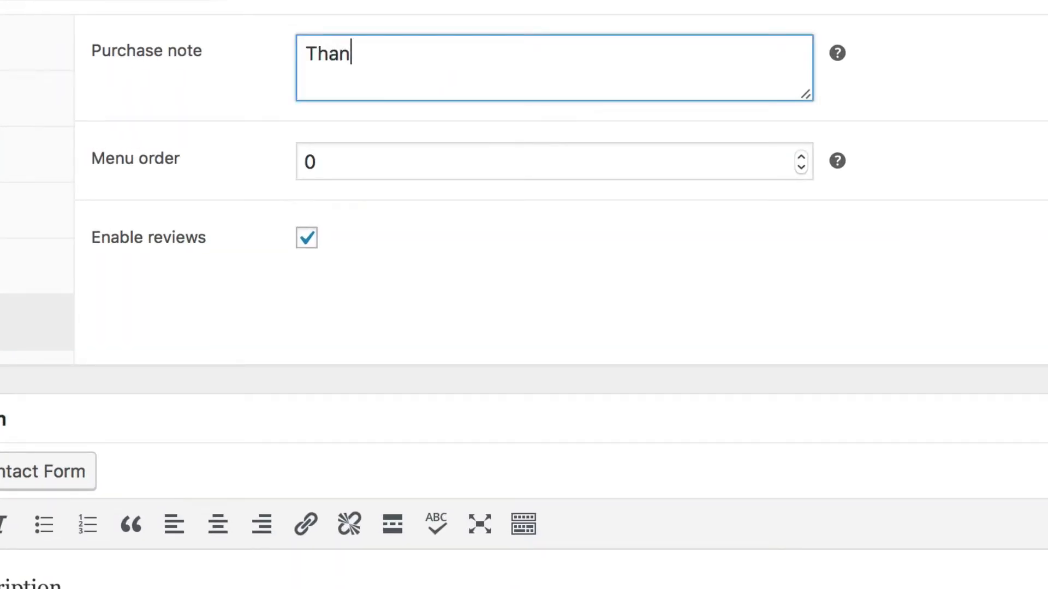
{"action": "type", "text": "ks for buyi"}
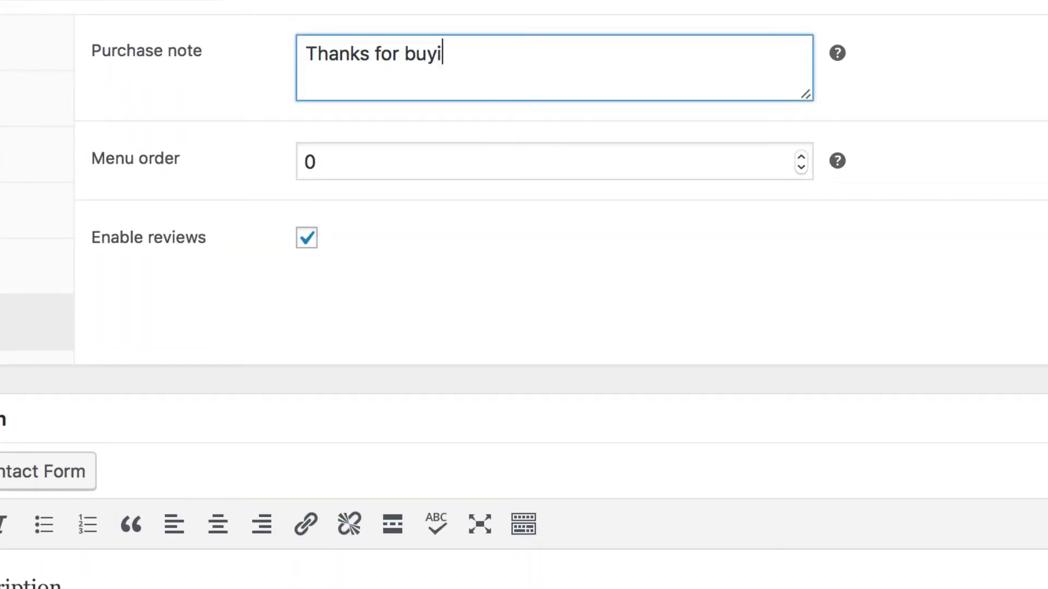
{"action": "type", "text": "ng this poster"}
- Leave the menu order at 0 and try disabling product reviews before enabling them again
{"action": "left_click", "coordinate": [389, 148]}
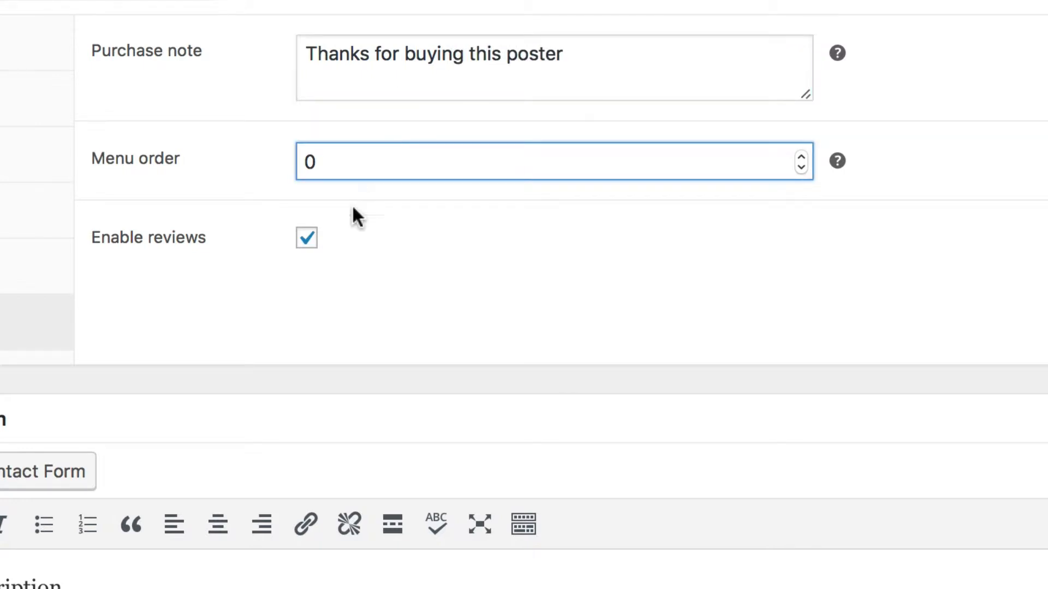
{"action": "left_click", "coordinate": [307, 240]}
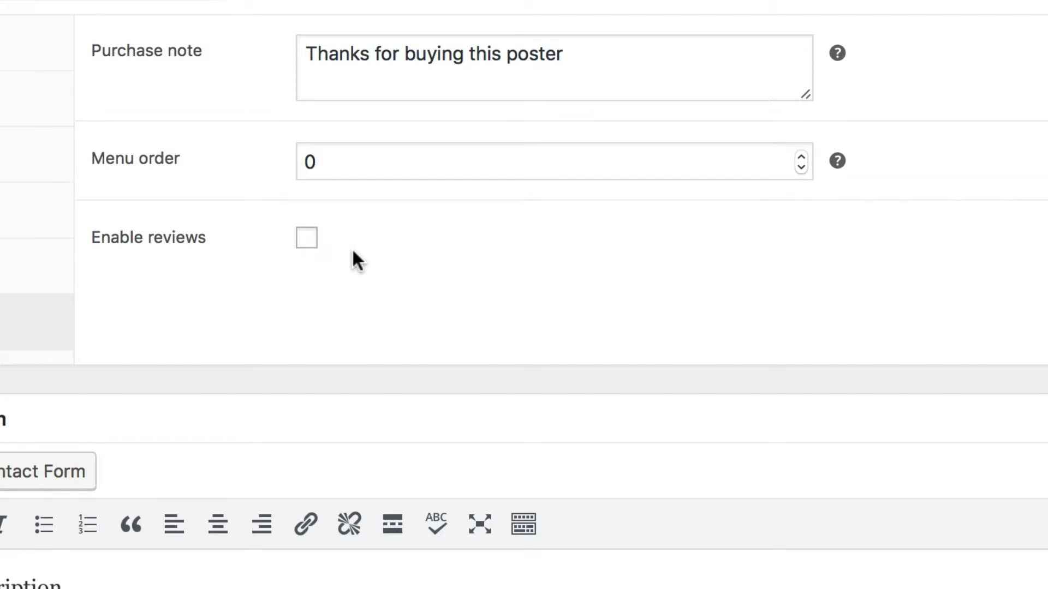
{"action": "left_click", "coordinate": [308, 248]}
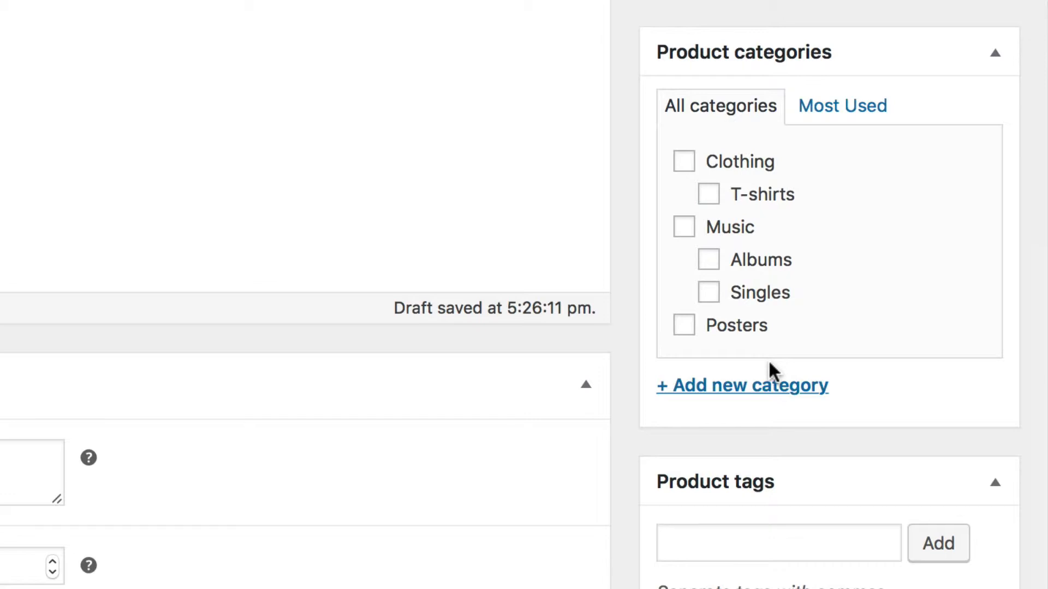
- Assign the product to the Posters category and go to the empty product tags field
{"action": "left_click", "coordinate": [684, 326]}
{"action": "scroll", "coordinate": [685, 306], "scroll_direction": "down", "scroll_amount": 5}
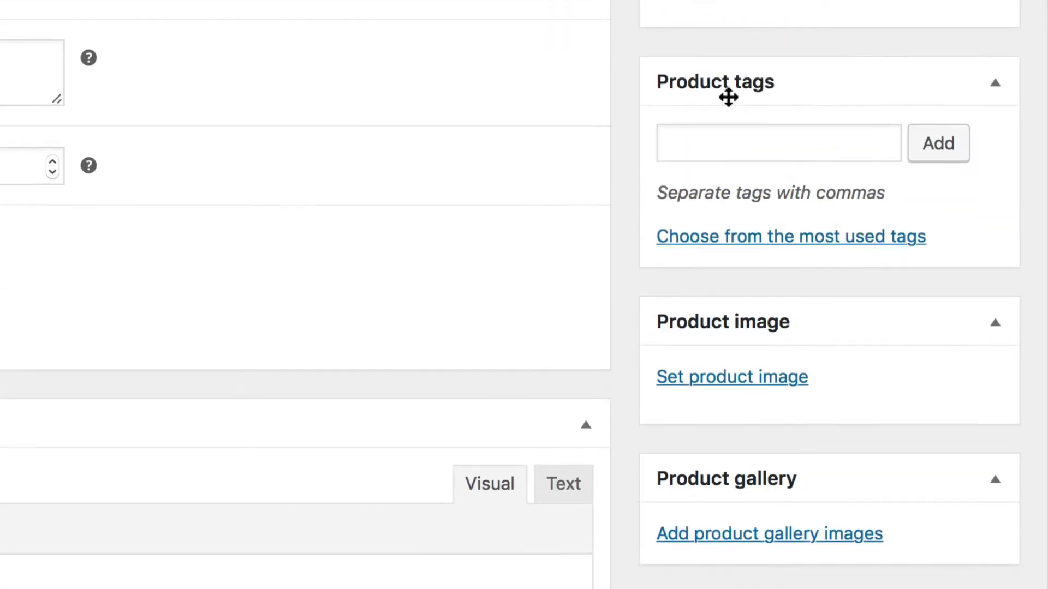
{"action": "left_click", "coordinate": [733, 118]}
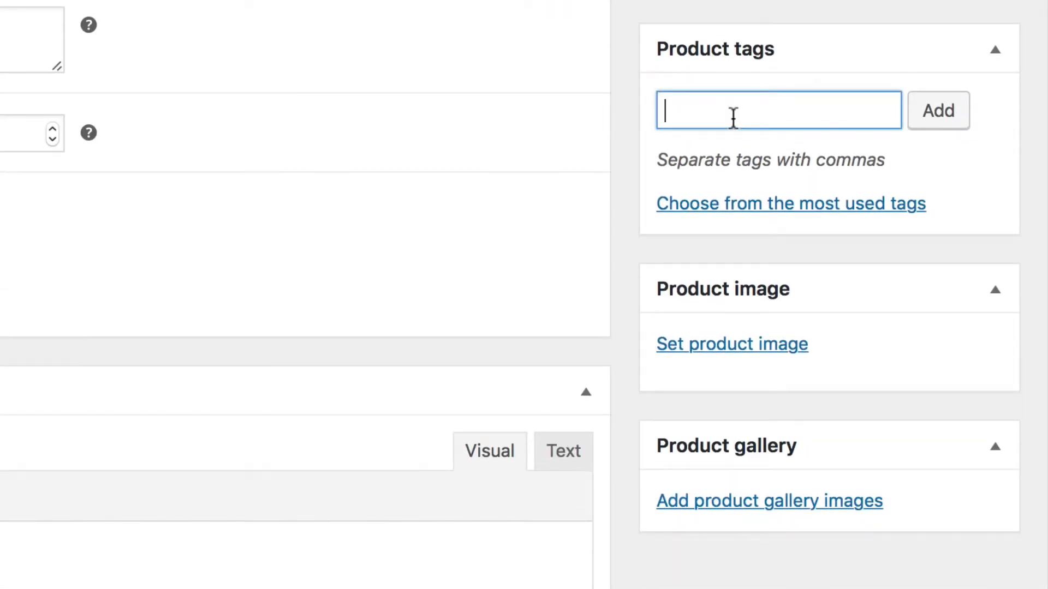
- Set the media library picture of the hand-held grey flying ninja poster as the product image
{"action": "left_click", "coordinate": [751, 355]}
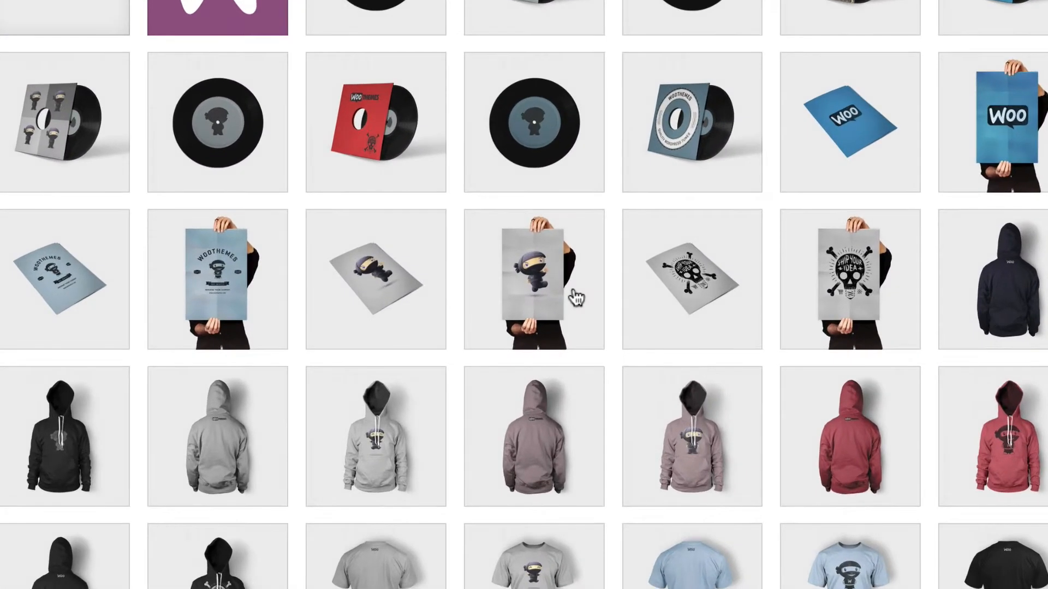
{"action": "left_click", "coordinate": [576, 297]}
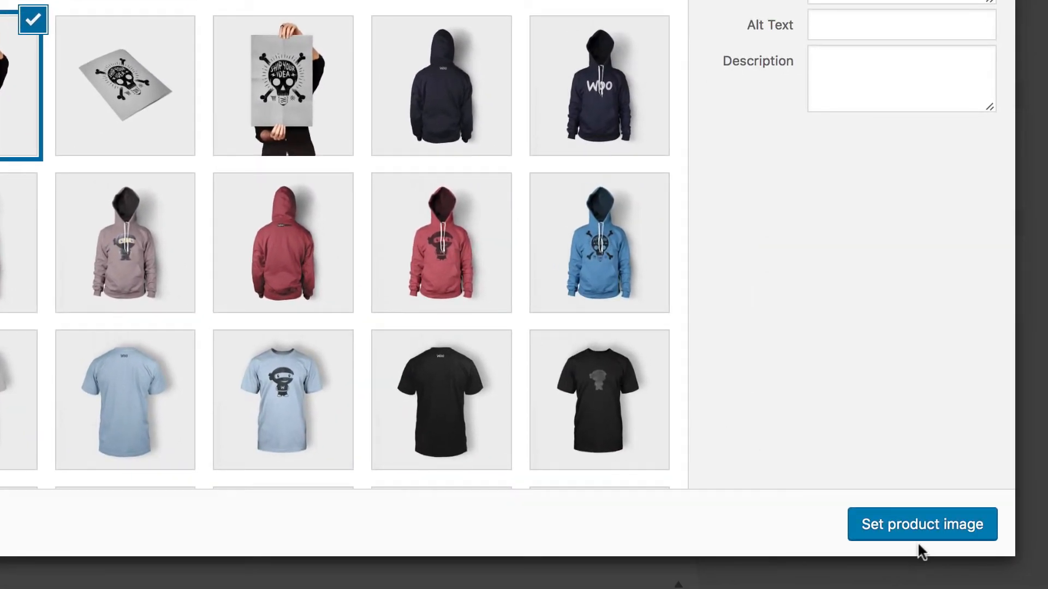
{"action": "left_click", "coordinate": [928, 530]}
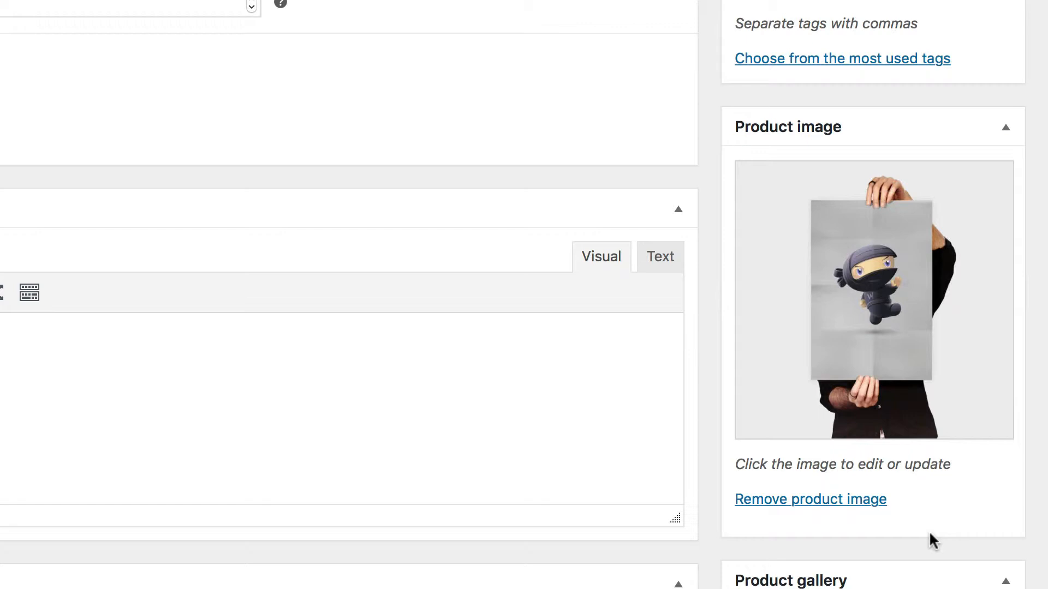
- Add the media library picture of the grey ninja poster lying flat to the product gallery
{"action": "scroll", "coordinate": [929, 530], "scroll_direction": "down", "scroll_amount": 5}
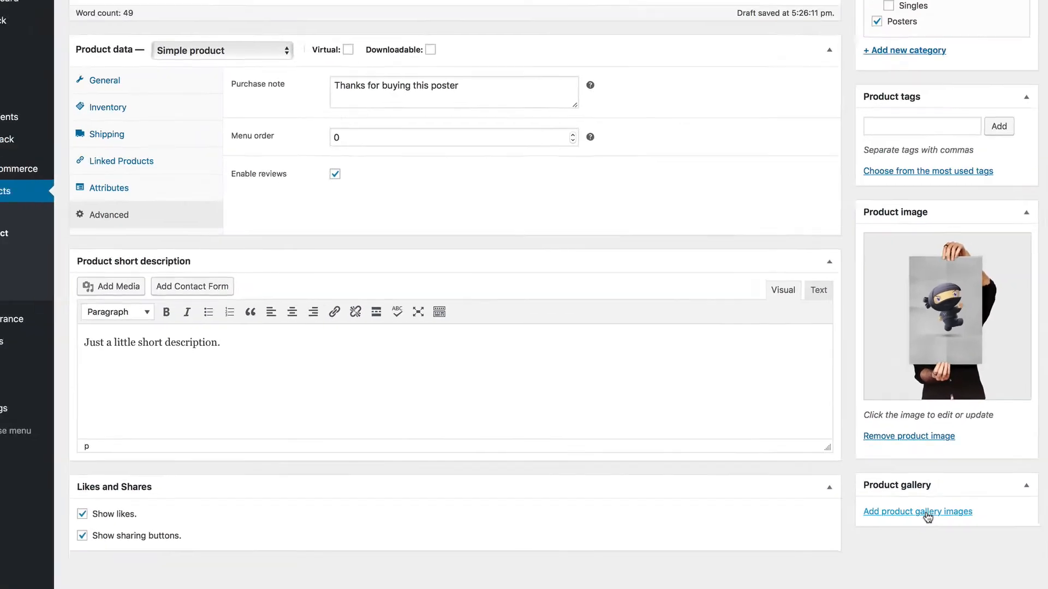
{"action": "left_click", "coordinate": [849, 440]}
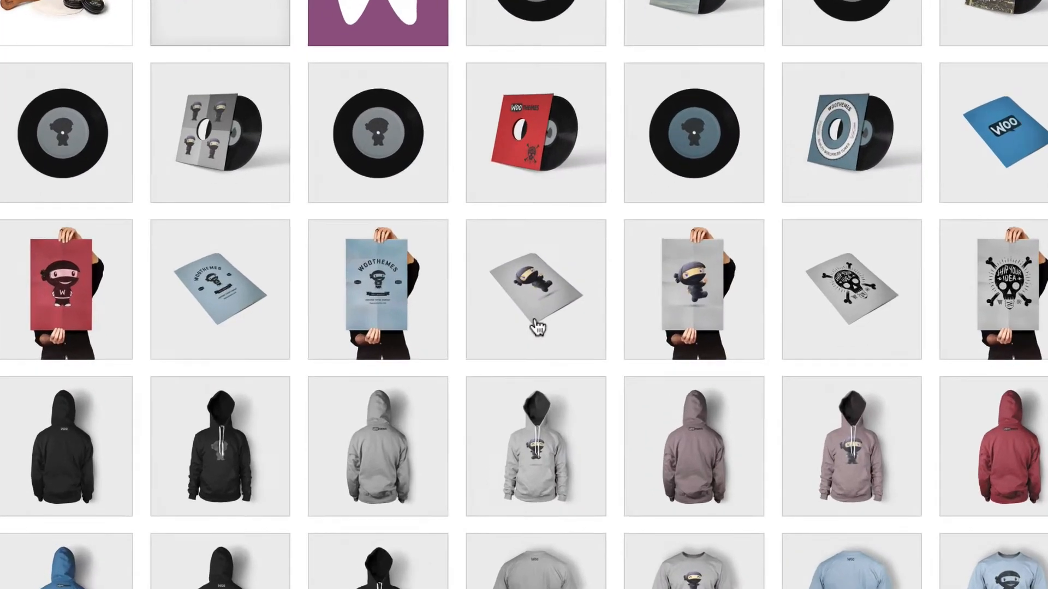
{"action": "left_click", "coordinate": [391, 334]}
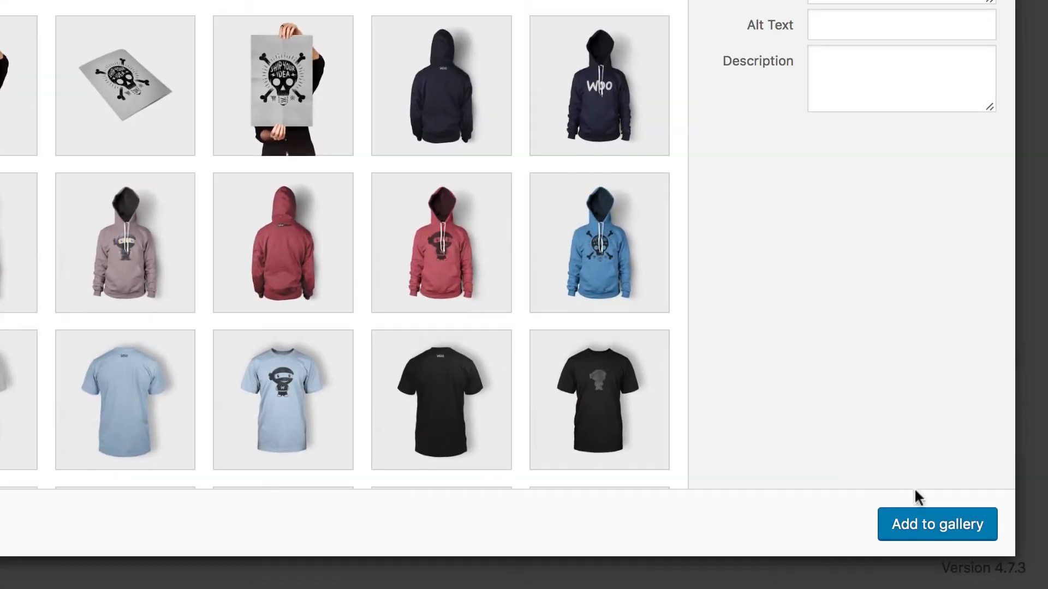
{"action": "left_click", "coordinate": [948, 528]}
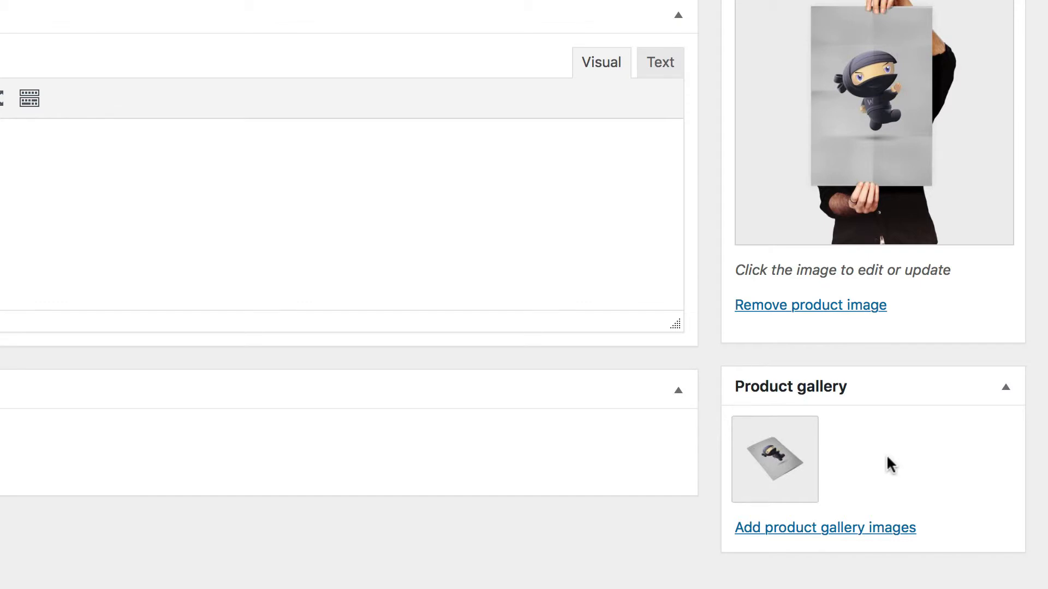
- Publish the finished product immediately with public visibility
{"action": "scroll", "coordinate": [887, 454], "scroll_direction": "up", "scroll_amount": 10}
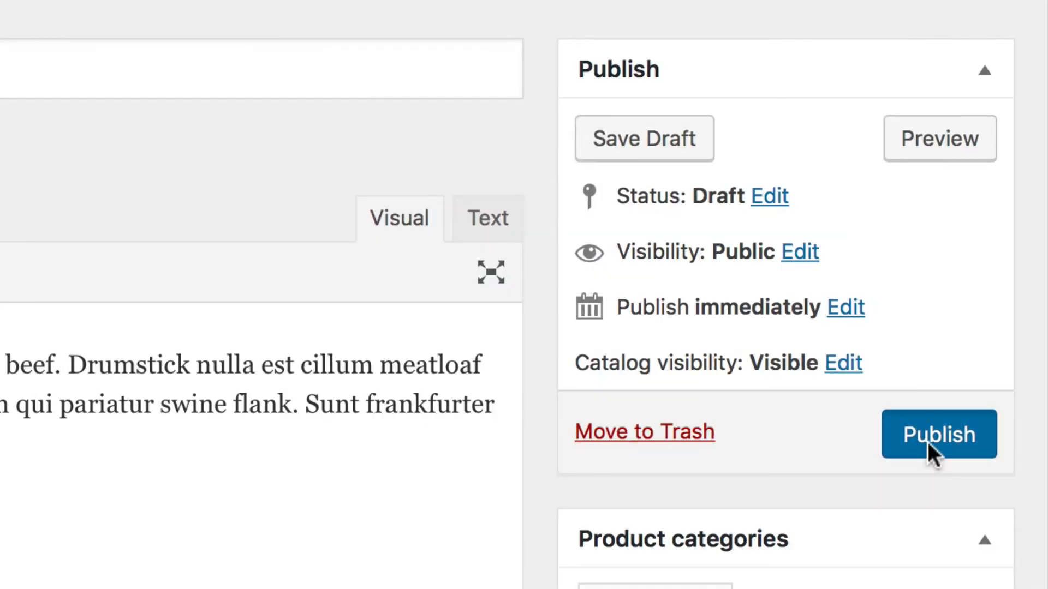
{"action": "left_click", "coordinate": [928, 442]}
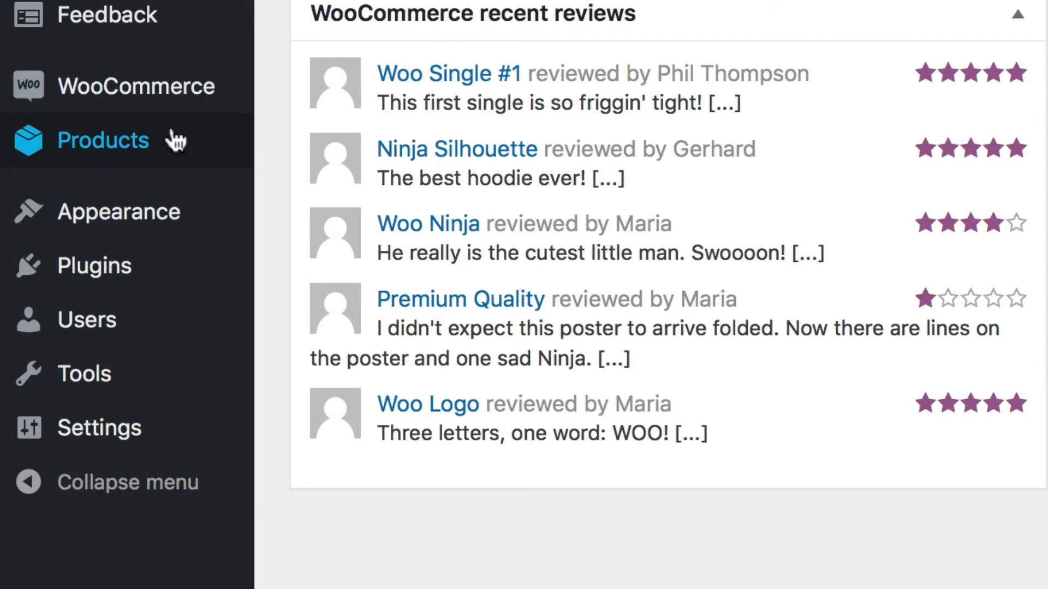
- Start a new product named Cool Album and paste the copied text as its description
{"action": "mouse_move", "coordinate": [109, 420]}
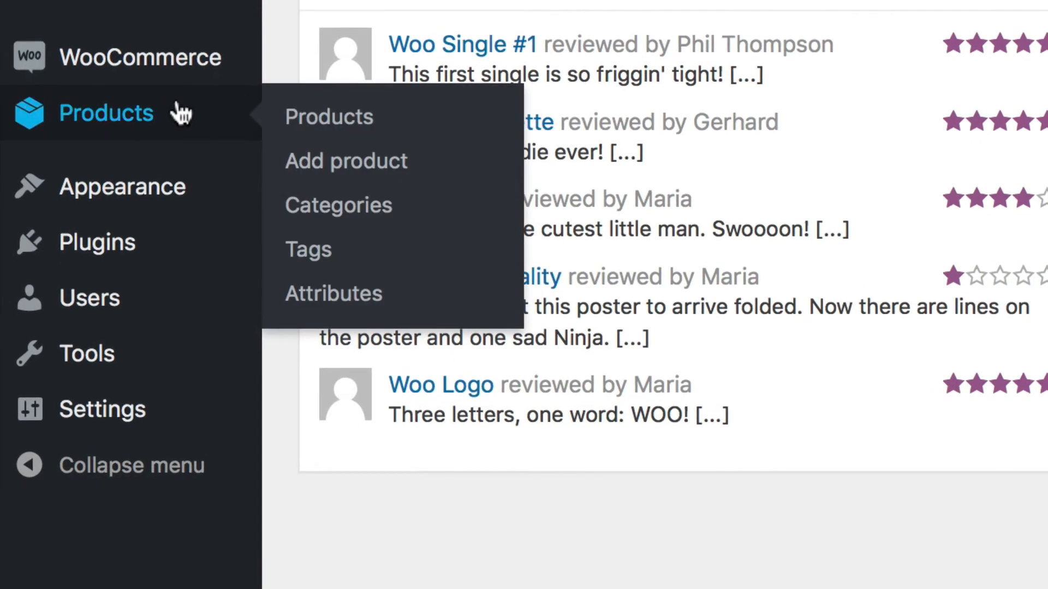
{"action": "left_click", "coordinate": [321, 181]}
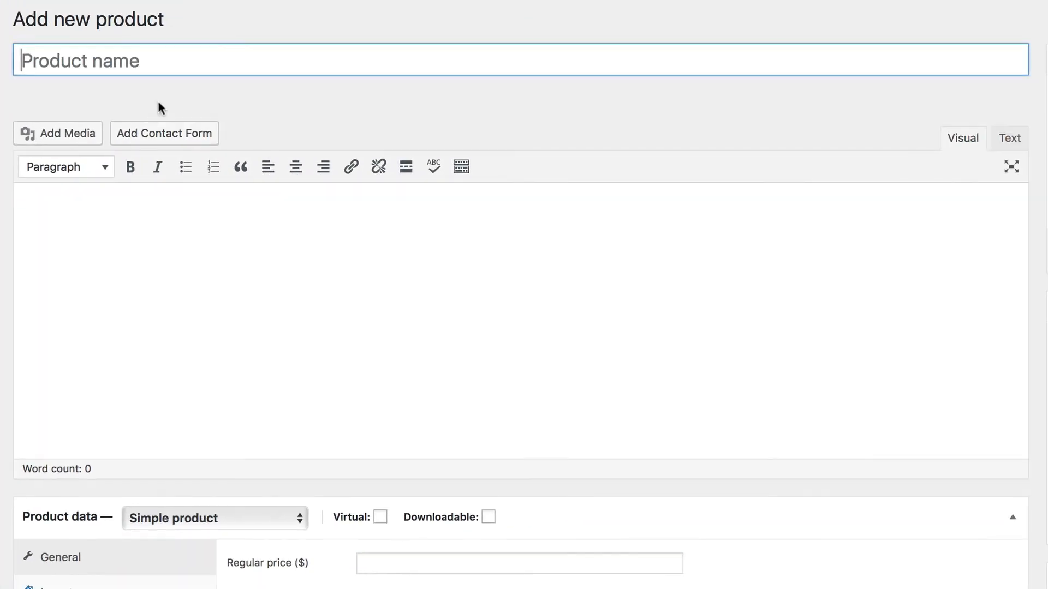
{"action": "type", "text": "Cool Album"}
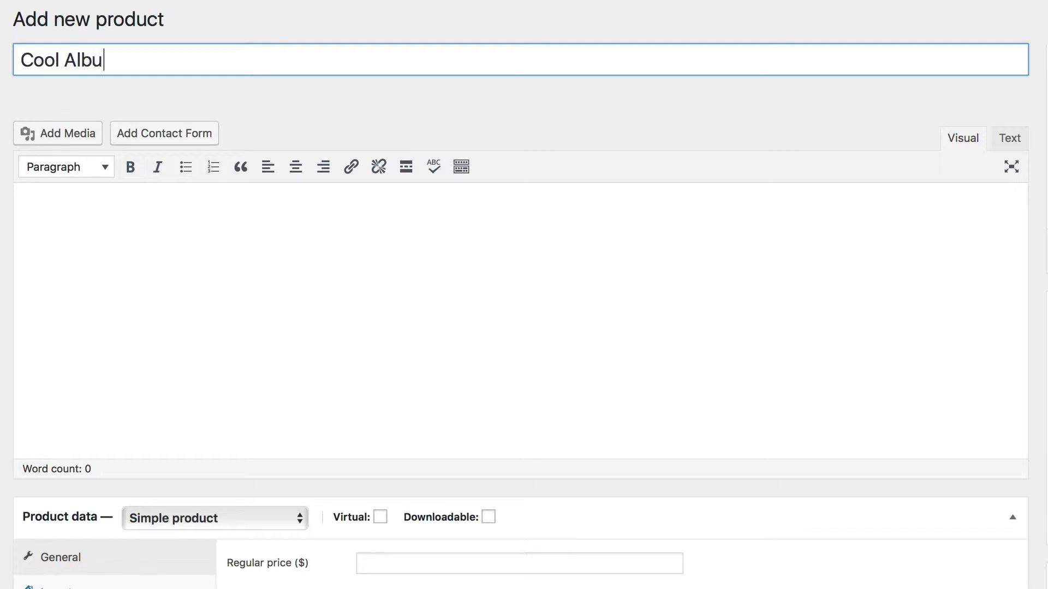
{"action": "key", "text": "Tab"}
{"action": "type", "text": "Spicy jalapeno bacon ipsum dolor amet pork short loin cupim, strip steak short ribs cow chicken."}
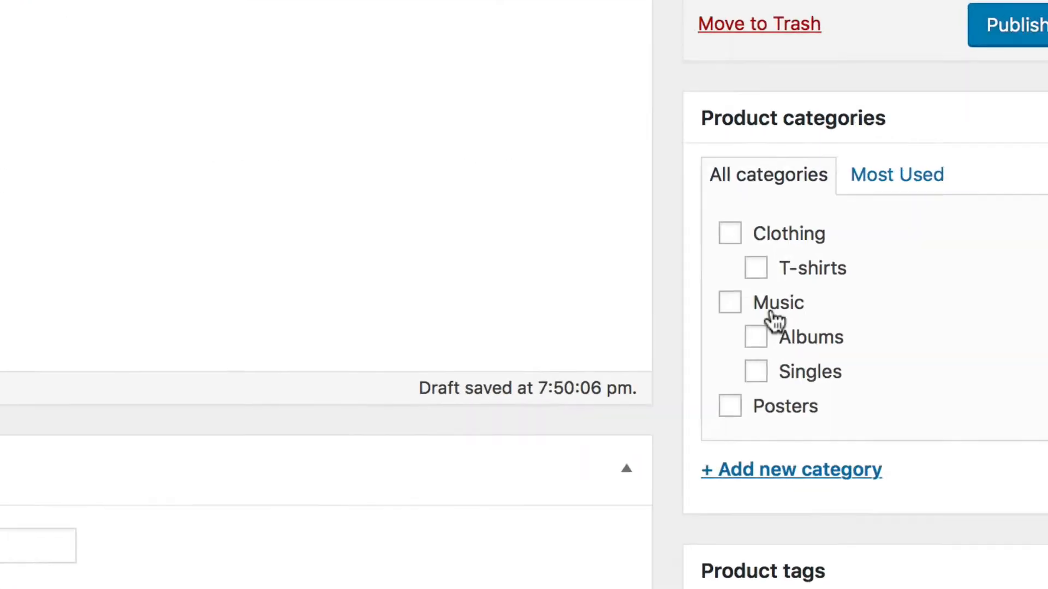
- Assign the album to the Music and Albums categories and set cd_1_angle.jpg from the media library as its product image
{"action": "left_click", "coordinate": [727, 302]}
{"action": "left_click", "coordinate": [725, 316]}
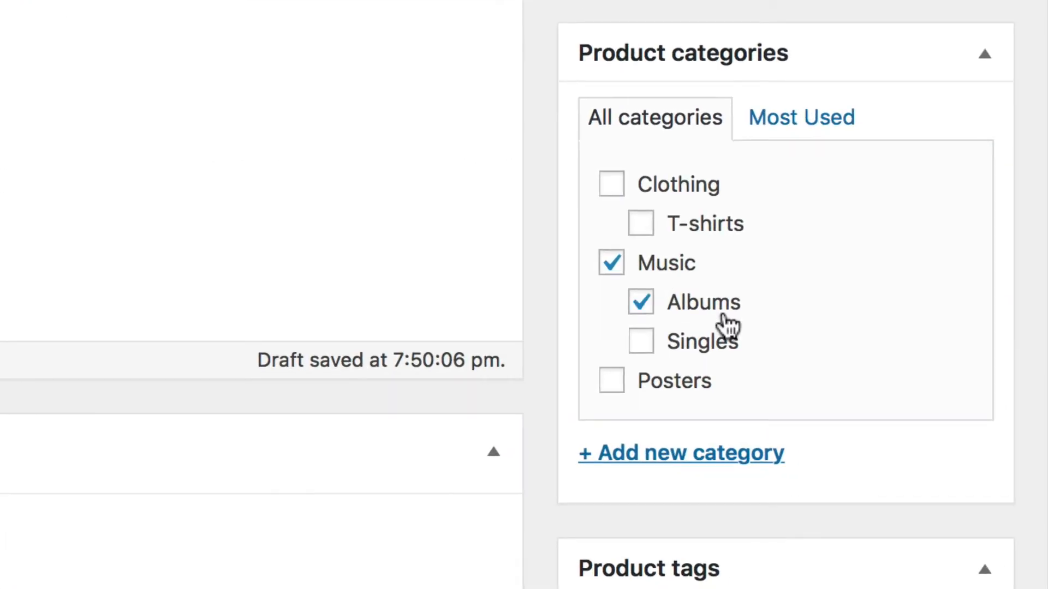
{"action": "scroll", "coordinate": [729, 431], "scroll_direction": "down", "scroll_amount": 10}
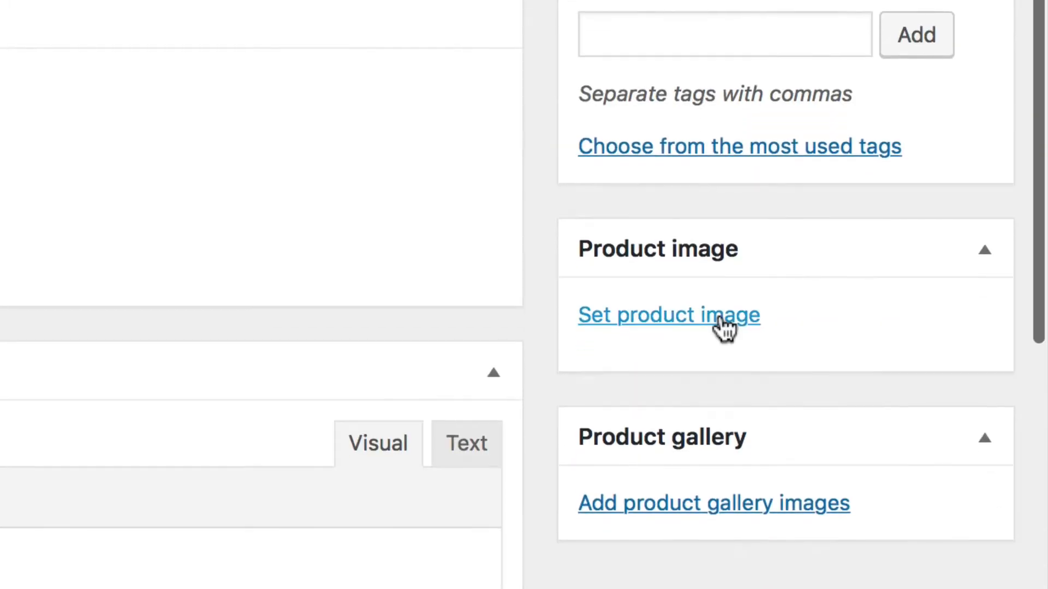
{"action": "left_click", "coordinate": [719, 325]}
{"action": "left_click", "coordinate": [533, 259]}
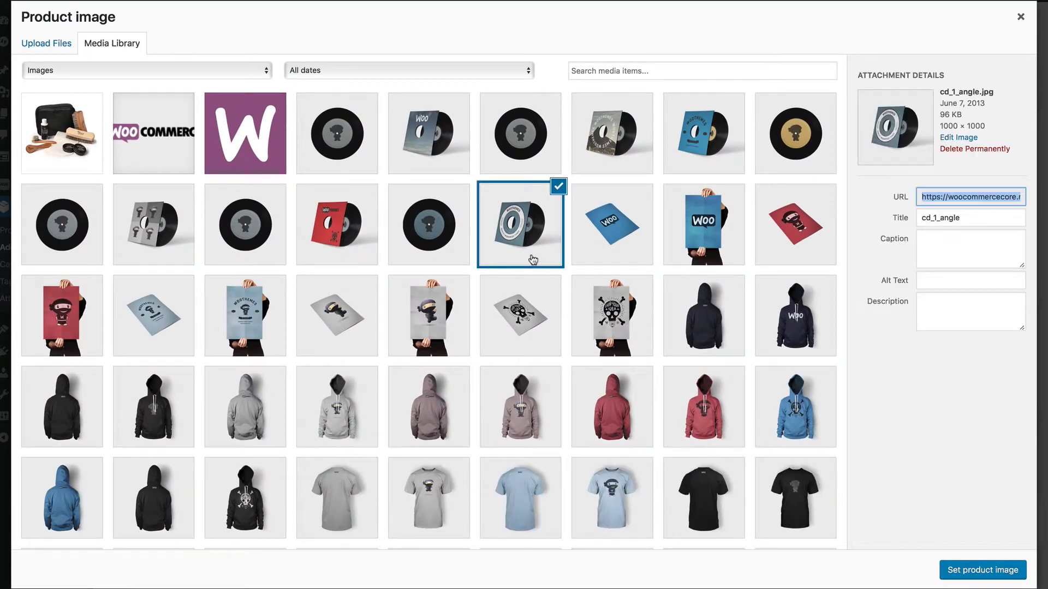
{"action": "left_click", "coordinate": [961, 569]}
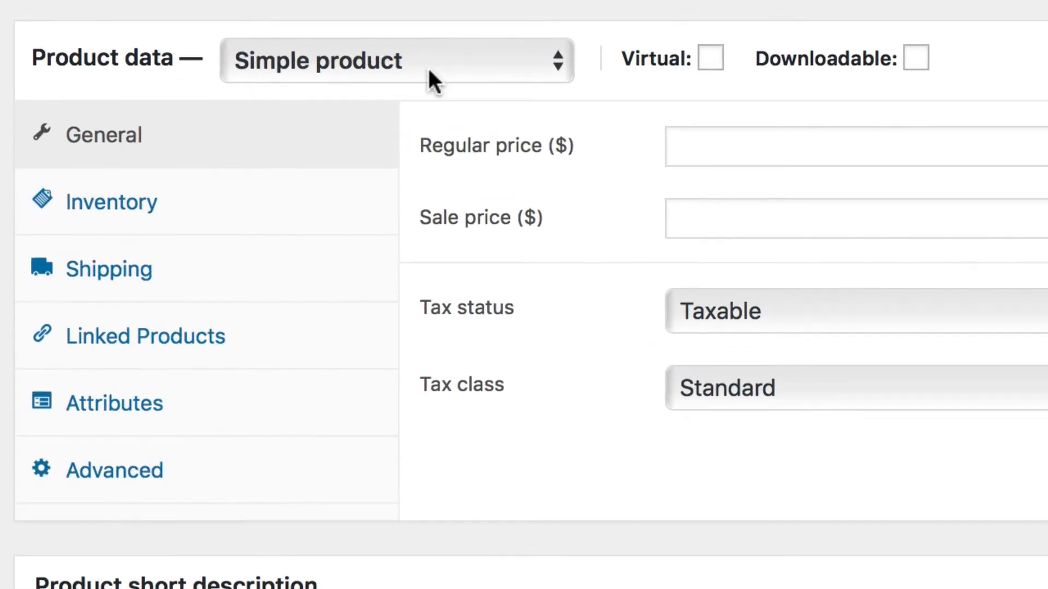
- Make Cool Album a grouped product and add Physical Copy (#249) and Digital Copy (#250) as its grouped products
{"action": "left_click", "coordinate": [236, 41]}
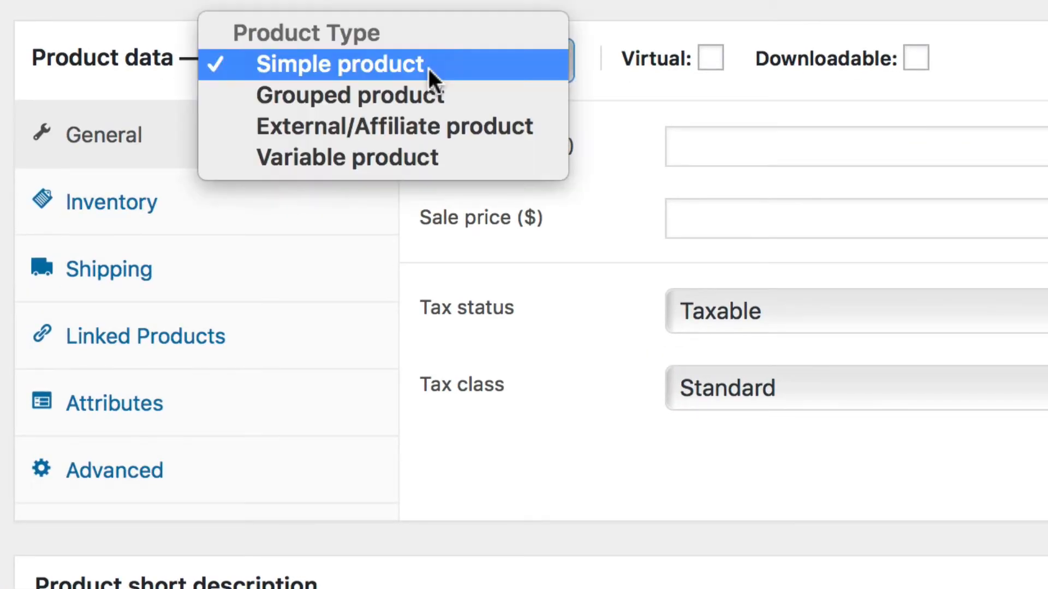
{"action": "left_click", "coordinate": [454, 92]}
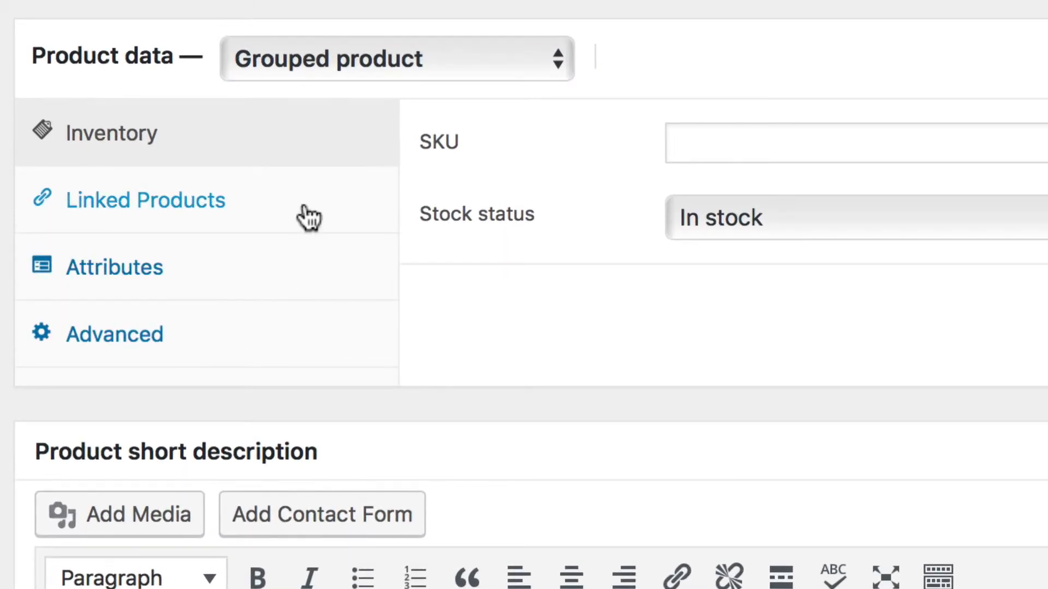
{"action": "left_click", "coordinate": [308, 218]}
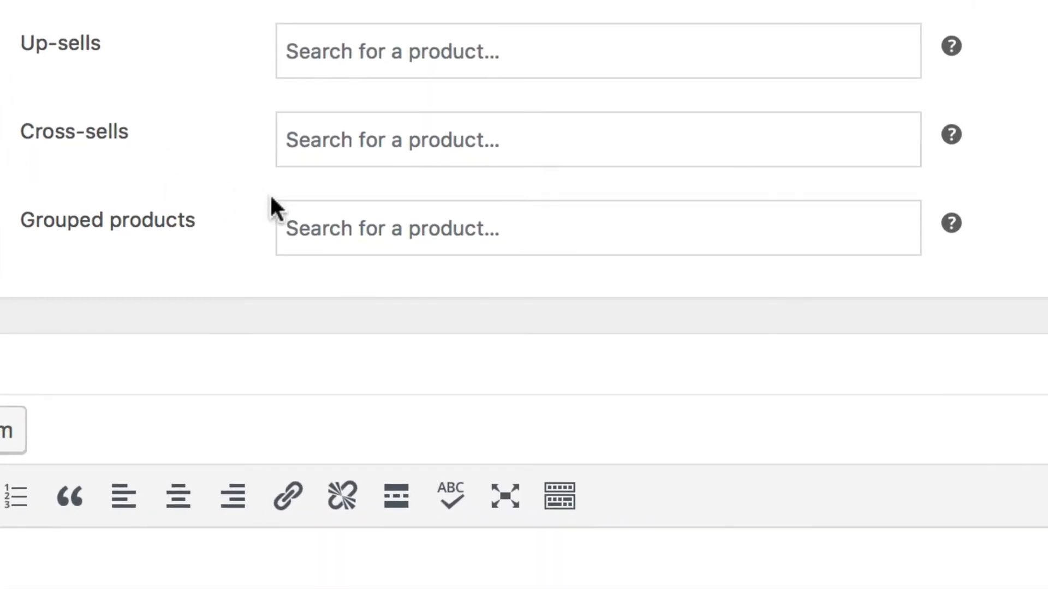
{"action": "left_click", "coordinate": [305, 230]}
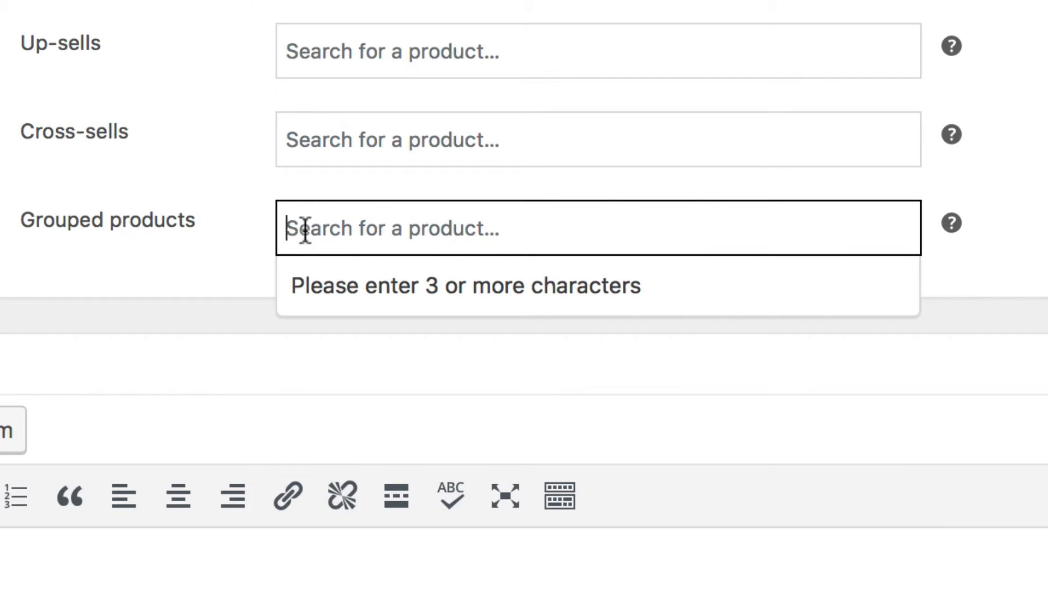
{"action": "type", "text": "Physic"}
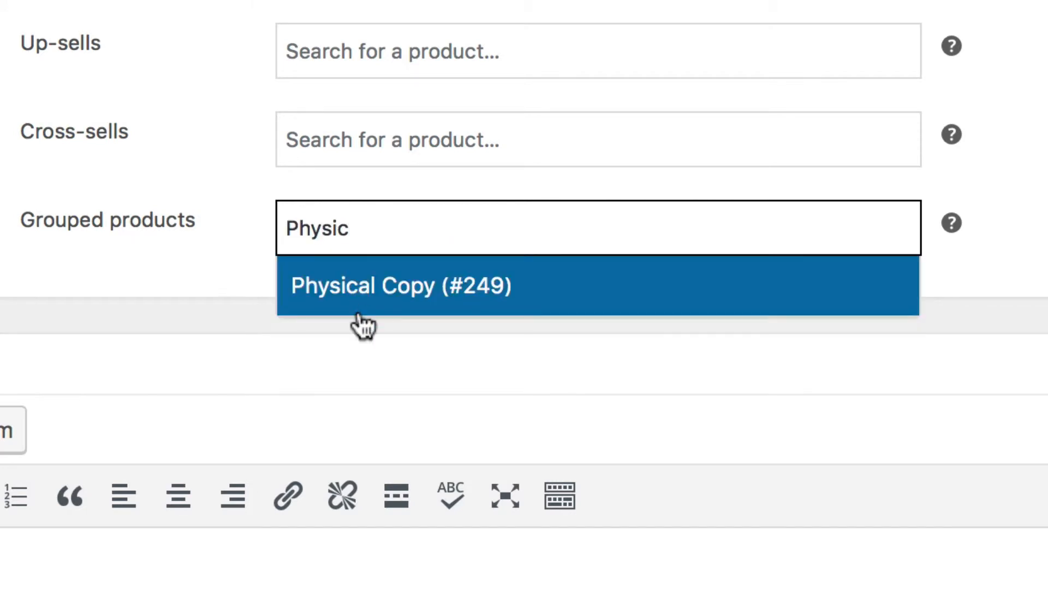
{"action": "left_click", "coordinate": [360, 314]}
{"action": "type", "text": "Digital"}
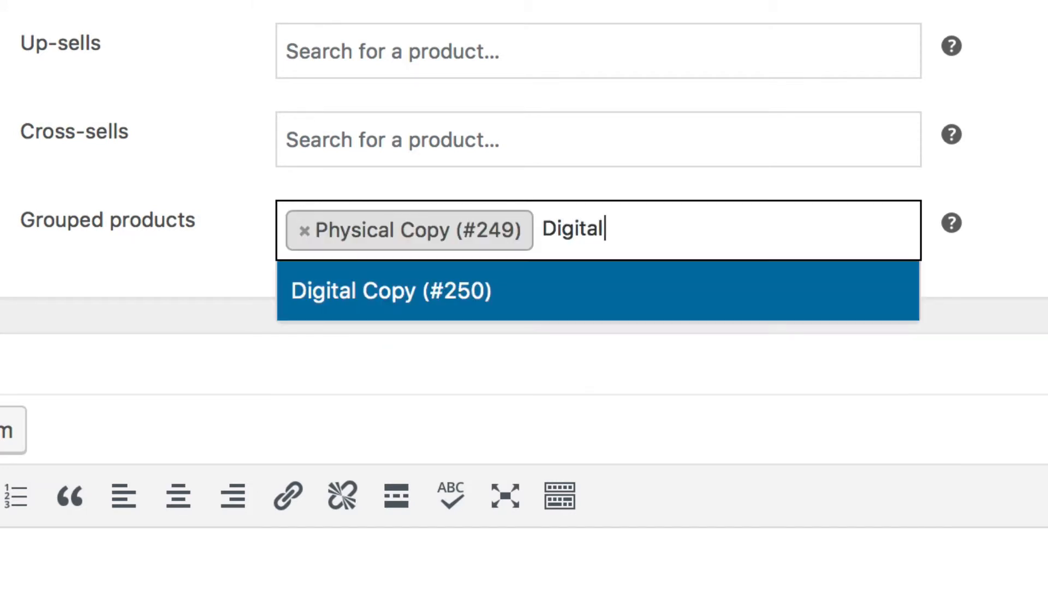
{"action": "left_click", "coordinate": [392, 300]}
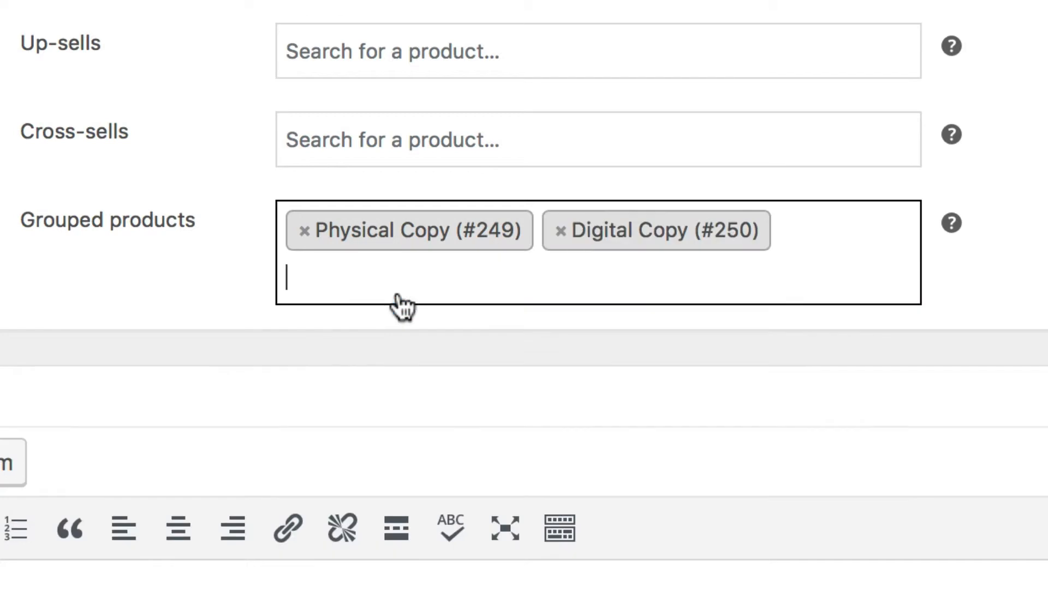
{"action": "left_click", "coordinate": [204, 284]}
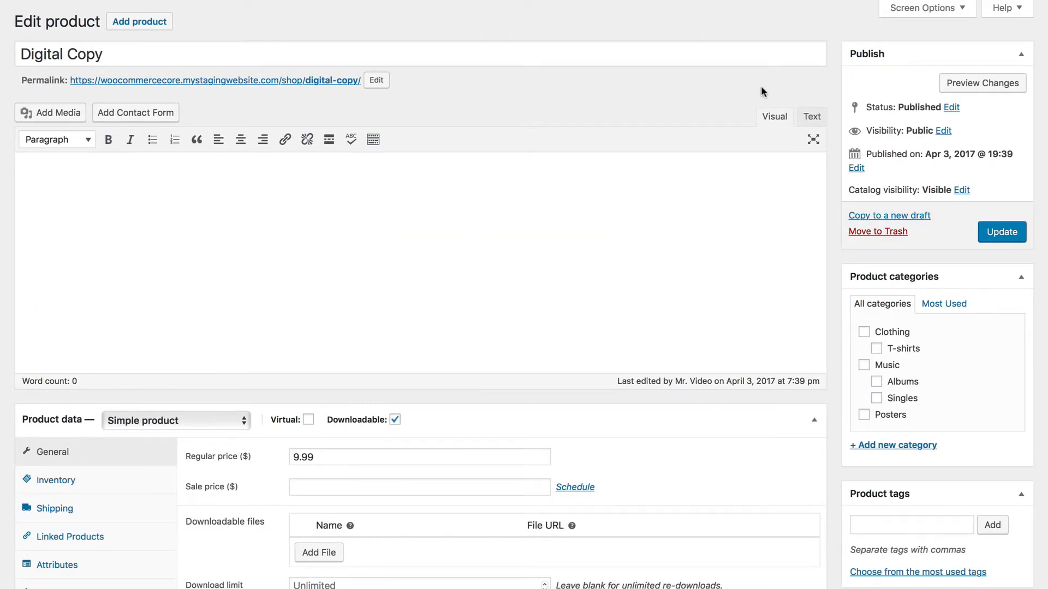
- Set the Digital Copy product's catalog visibility to Hidden and publish the Cool Album grouped product
{"action": "left_click", "coordinate": [961, 190]}
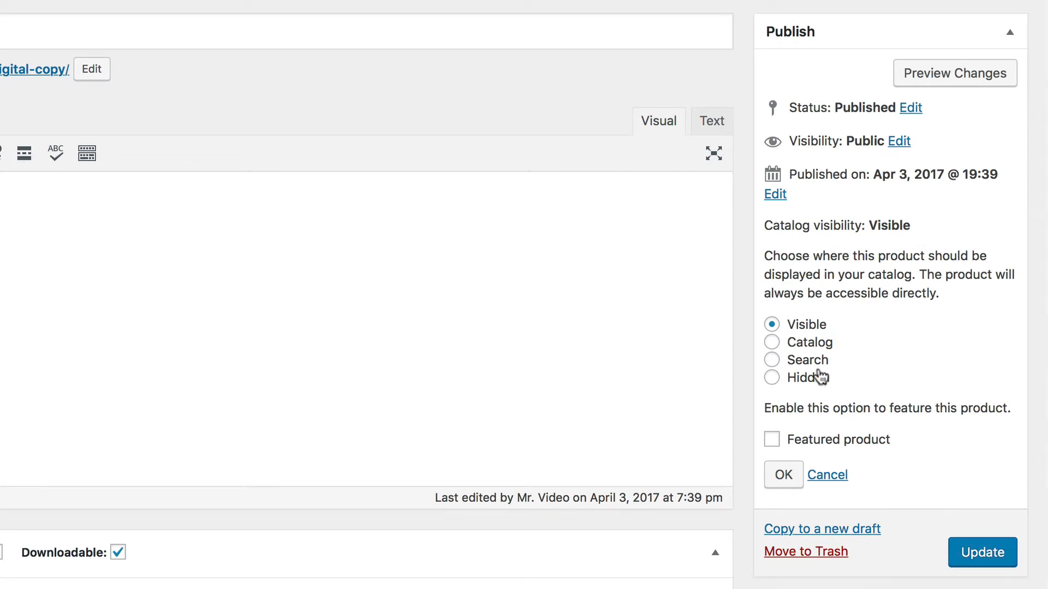
{"action": "left_click", "coordinate": [816, 381]}
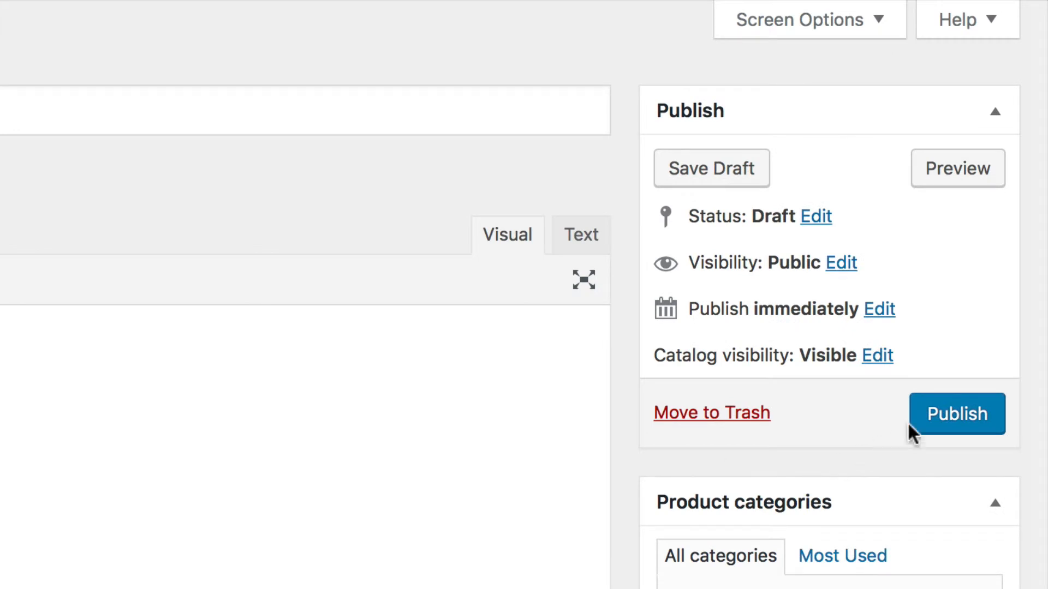
{"action": "left_click", "coordinate": [944, 421]}
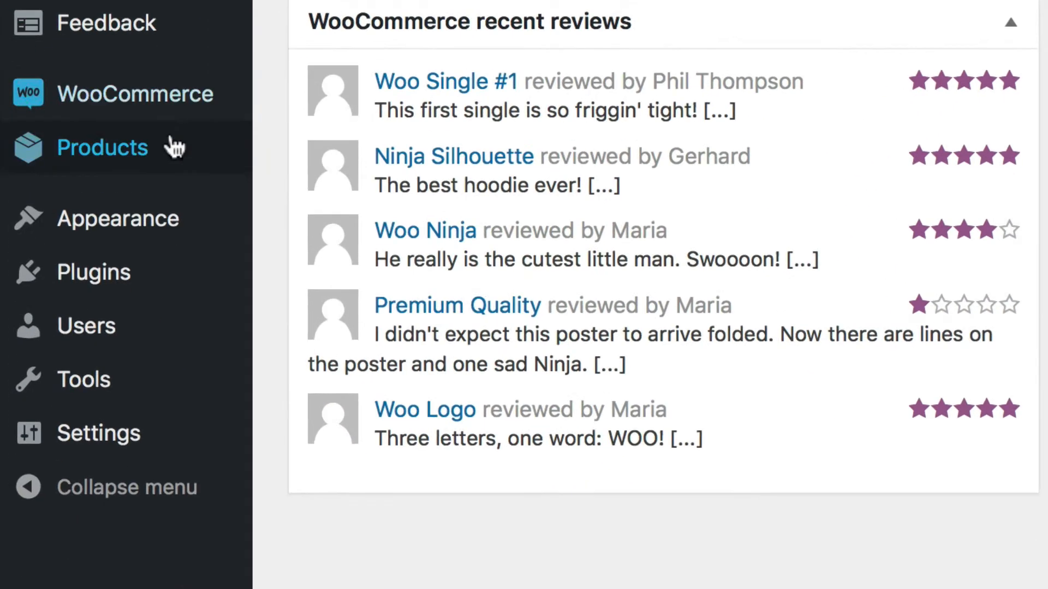
- Start a new product named My Affiliate Product and paste the copied text as its description
{"action": "mouse_move", "coordinate": [123, 415]}
{"action": "left_click", "coordinate": [400, 164]}
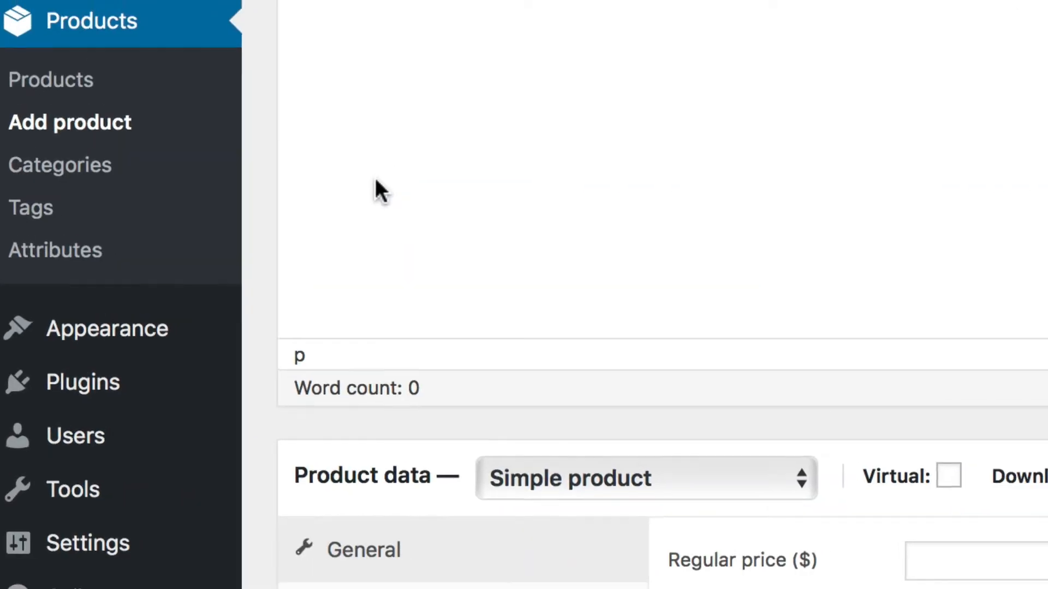
{"action": "type", "text": "My Affiliate Product"}
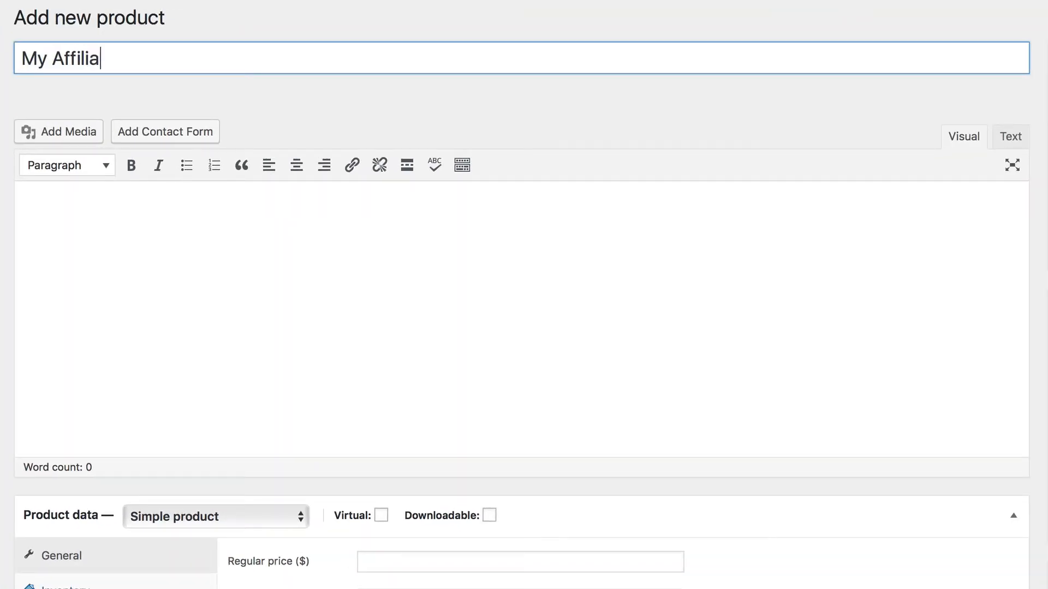
{"action": "key", "text": "Tab"}
{"action": "type", "text": "This is a super cool shirt my friends make, buy it from them to support our store!"}
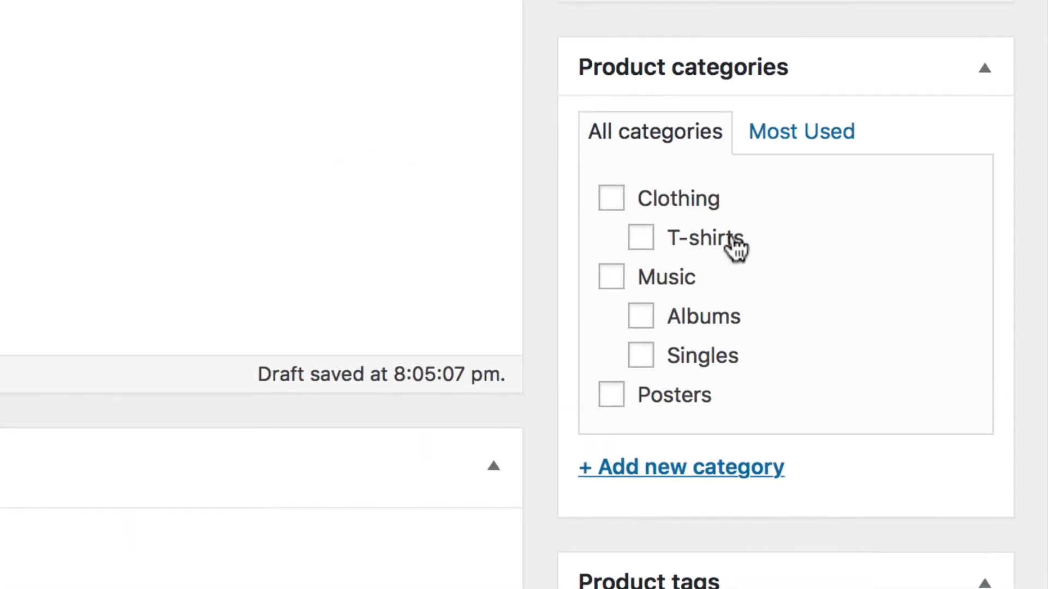
- Assign the affiliate product to the T-shirts category and set the grey ninja T-shirt picture from the media library as its image
{"action": "left_click", "coordinate": [732, 240]}
{"action": "scroll", "coordinate": [735, 303], "scroll_direction": "down", "scroll_amount": 5}
{"action": "left_click", "coordinate": [896, 493]}
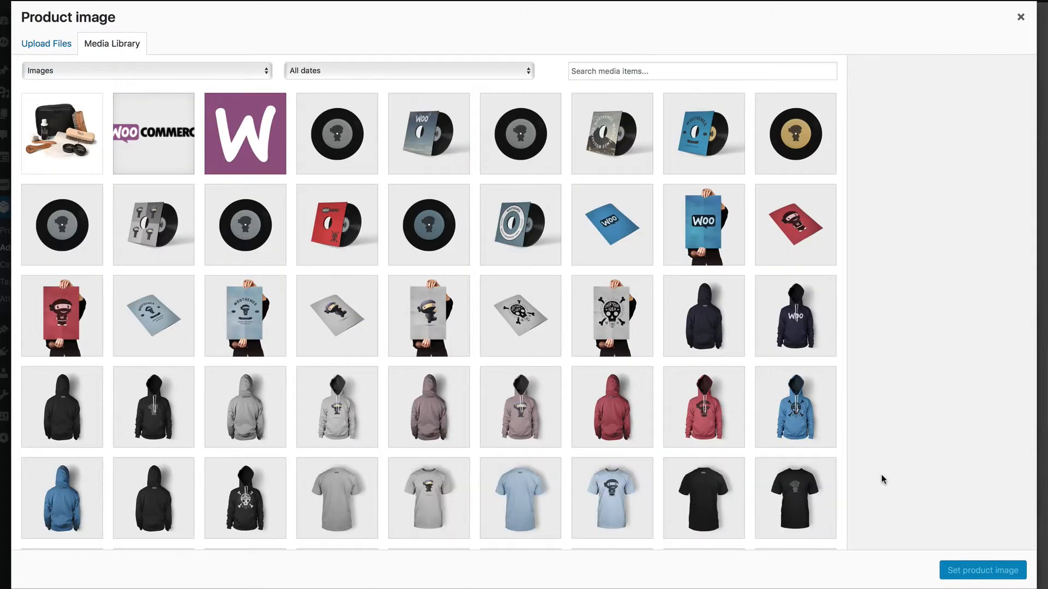
{"action": "left_click", "coordinate": [434, 494]}
{"action": "left_click", "coordinate": [1019, 568]}
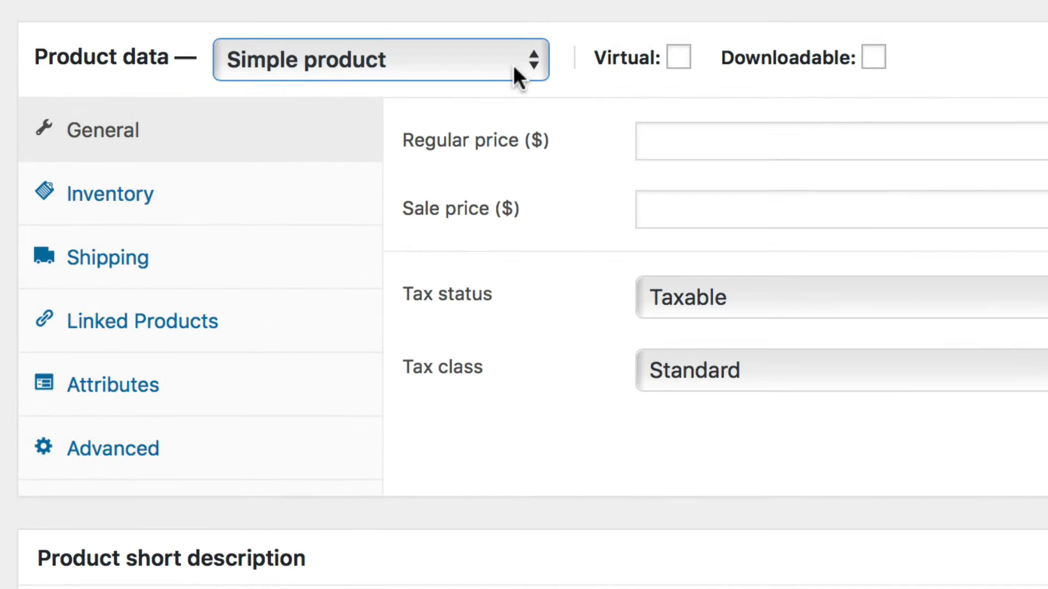
{"action": "left_click", "coordinate": [289, 38]}
{"action": "left_click", "coordinate": [558, 137]}
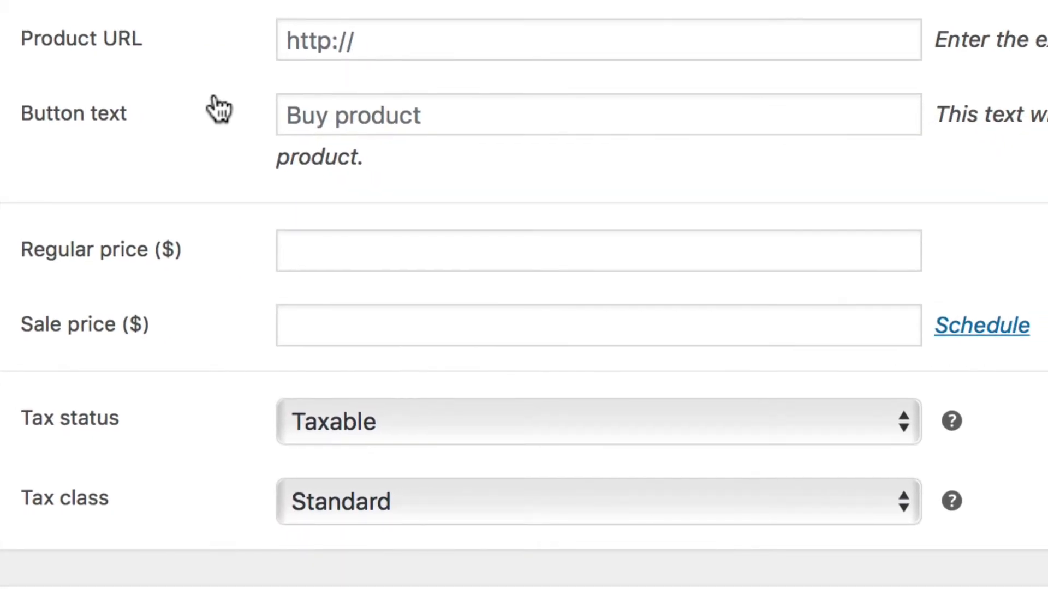
{"action": "left_click", "coordinate": [424, 39]}
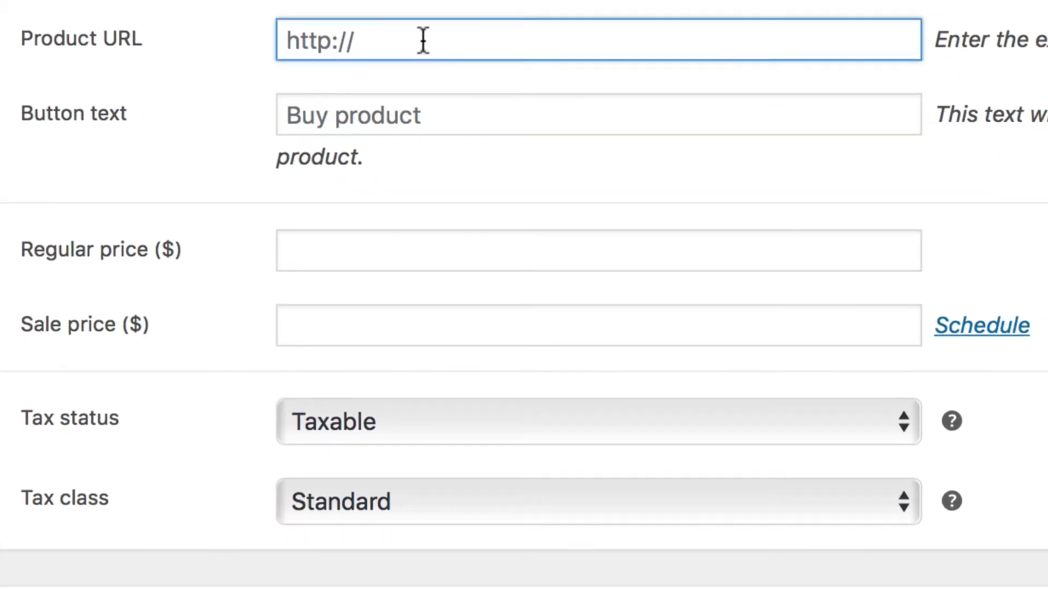
{"action": "left_click", "coordinate": [452, 109]}
{"action": "left_click", "coordinate": [472, 39]}
{"action": "type", "text": "https://amazon.com/affiliate1234"}
{"action": "key", "text": "Tab"}
{"action": "type", "text": "Ge"}
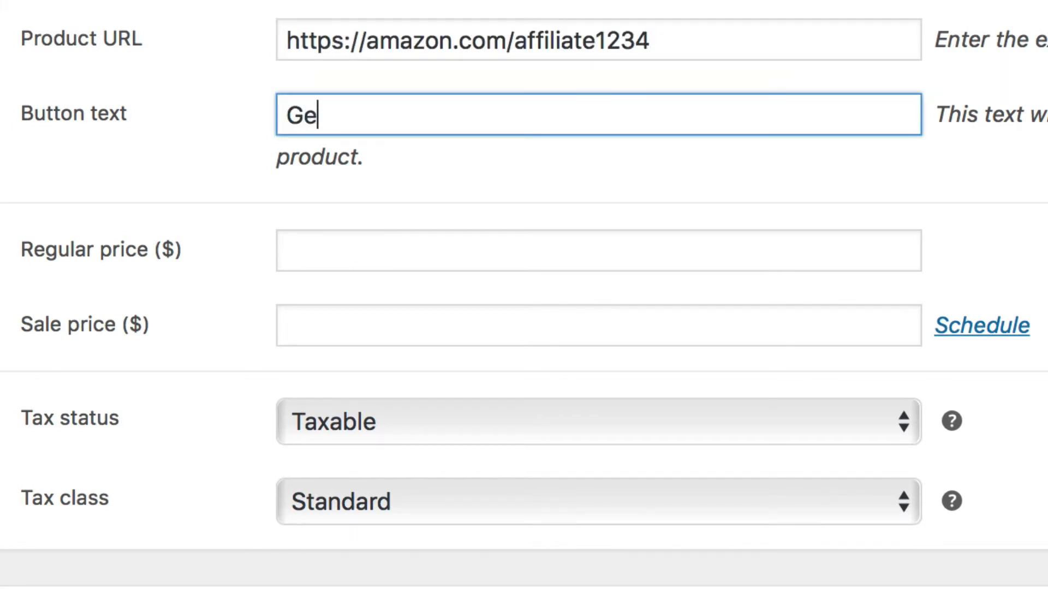
{"action": "type", "text": "t this shirt!"}
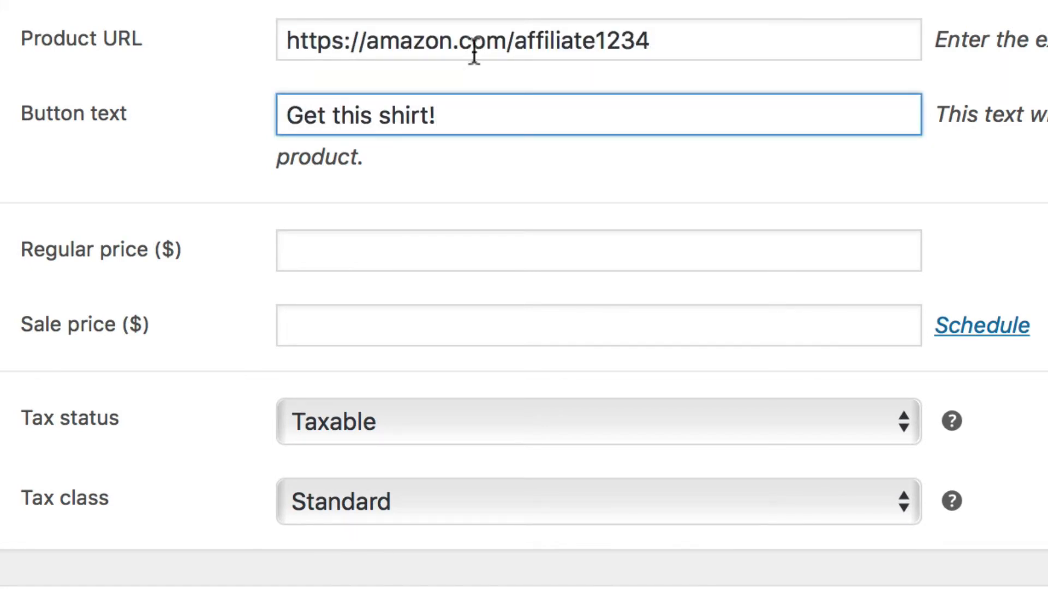
{"action": "left_click", "coordinate": [517, 173]}
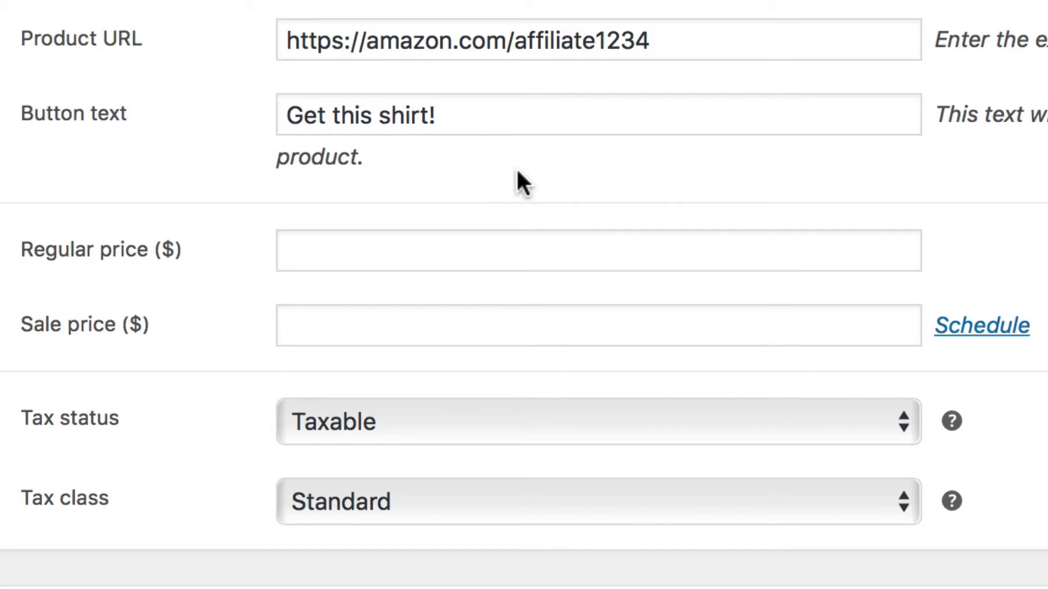
- Set the affiliate product's regular price to $20 and sale price to $10, and open its linked products settings
{"action": "left_click", "coordinate": [469, 257]}
{"action": "type", "text": "20"}
{"action": "key", "text": "Tab"}
{"action": "type", "text": "10"}
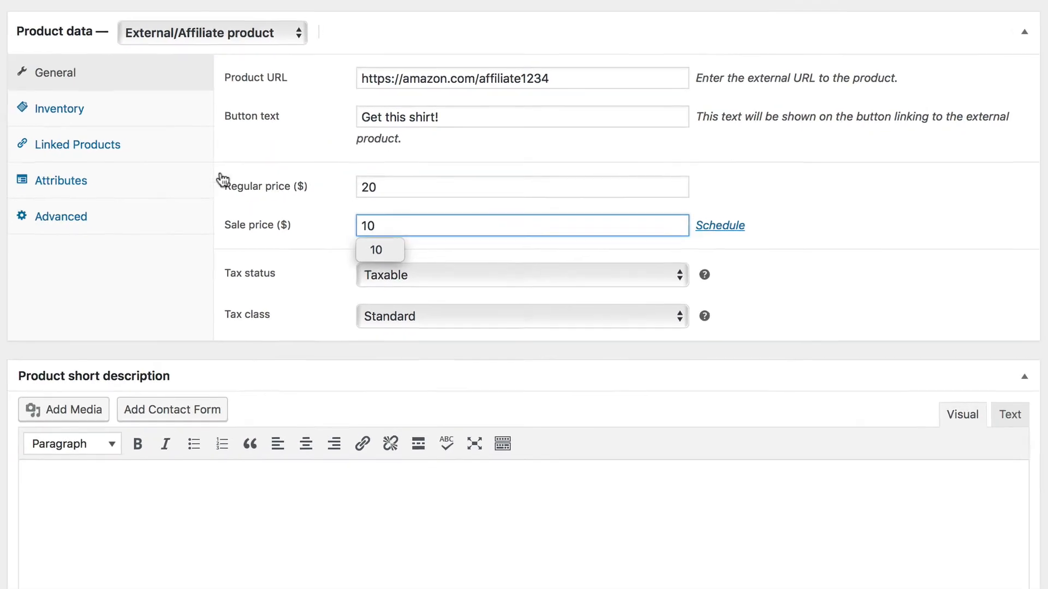
{"action": "left_click", "coordinate": [185, 142]}
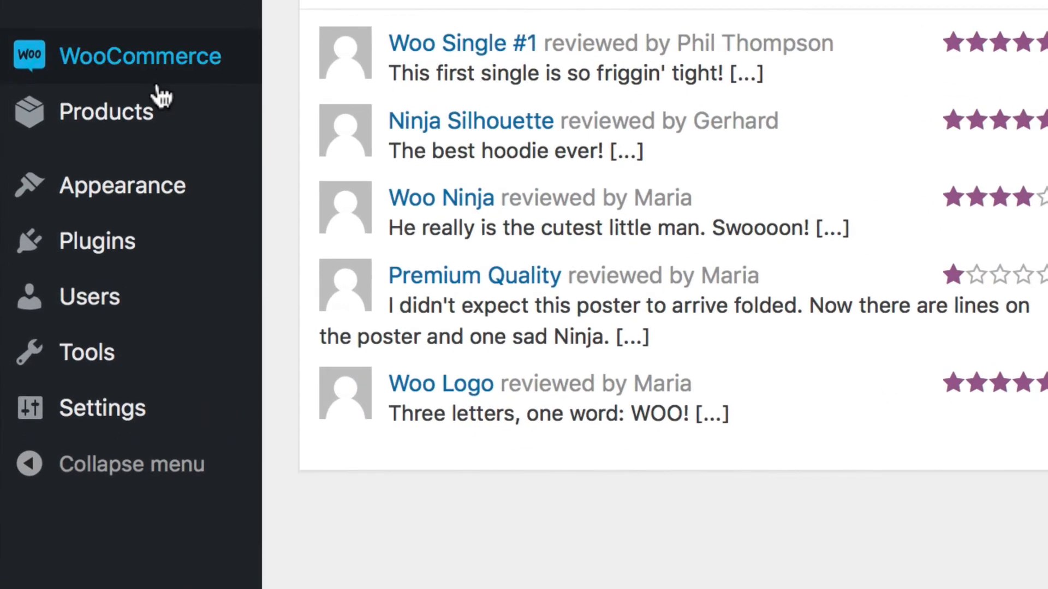
- Start a new product named Cool new shirt and assign it to the T-shirts category
{"action": "mouse_move", "coordinate": [174, 430]}
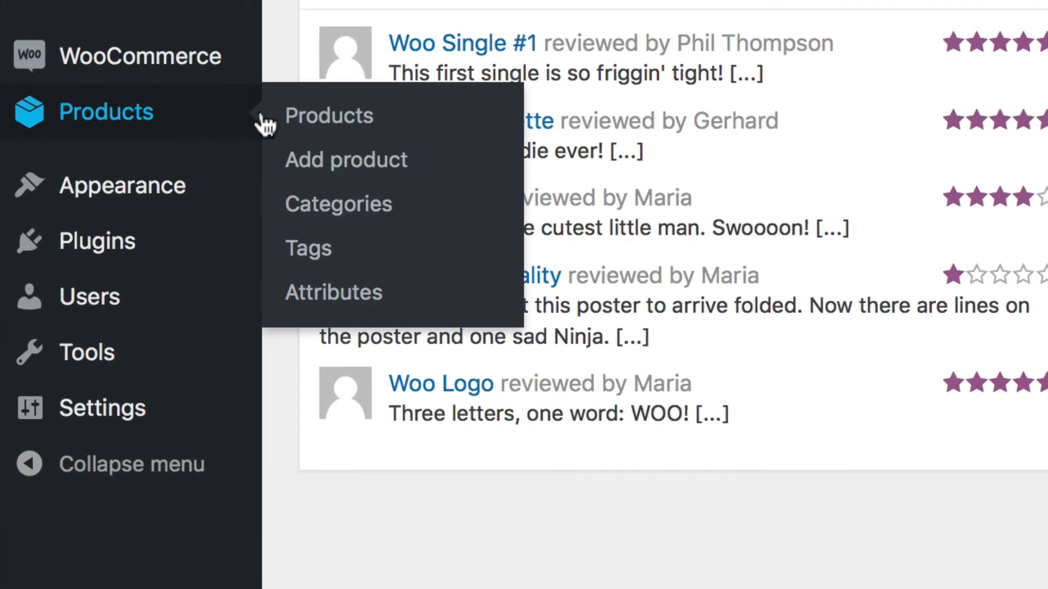
{"action": "left_click", "coordinate": [330, 149]}
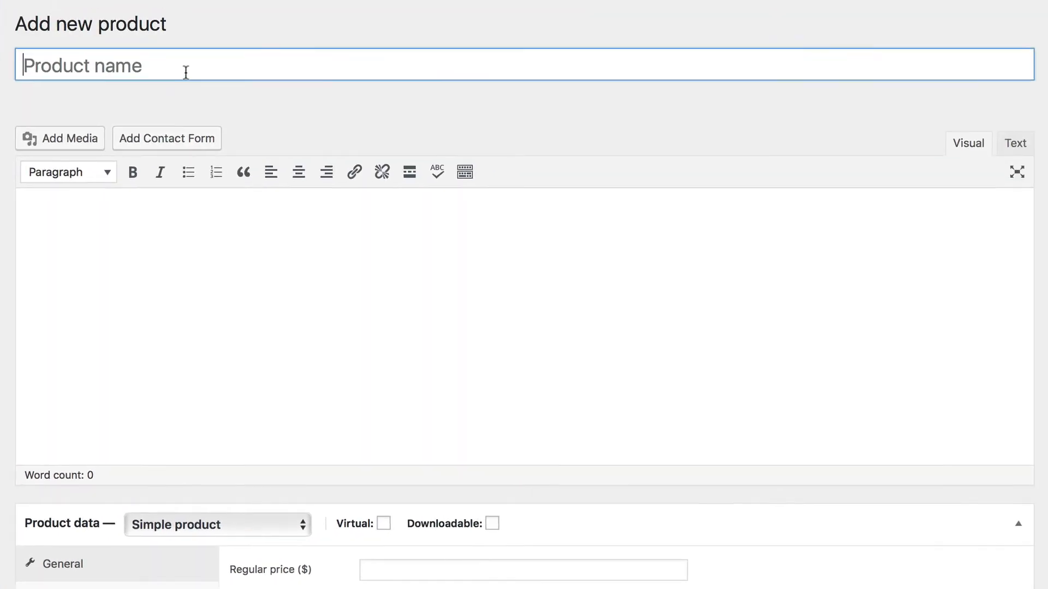
{"action": "type", "text": "Cool new shir"}
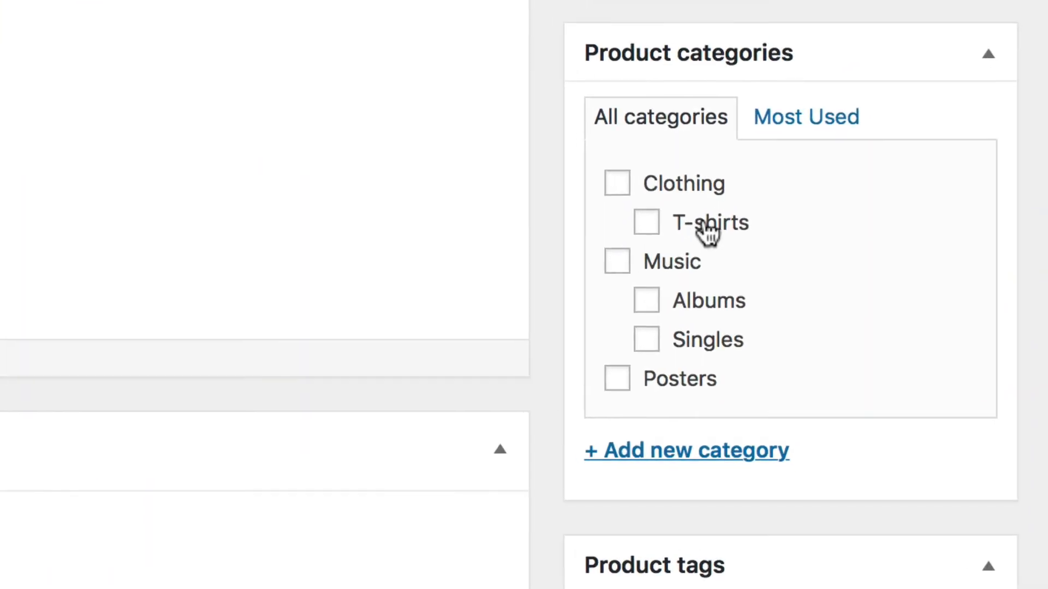
{"action": "left_click", "coordinate": [702, 232]}
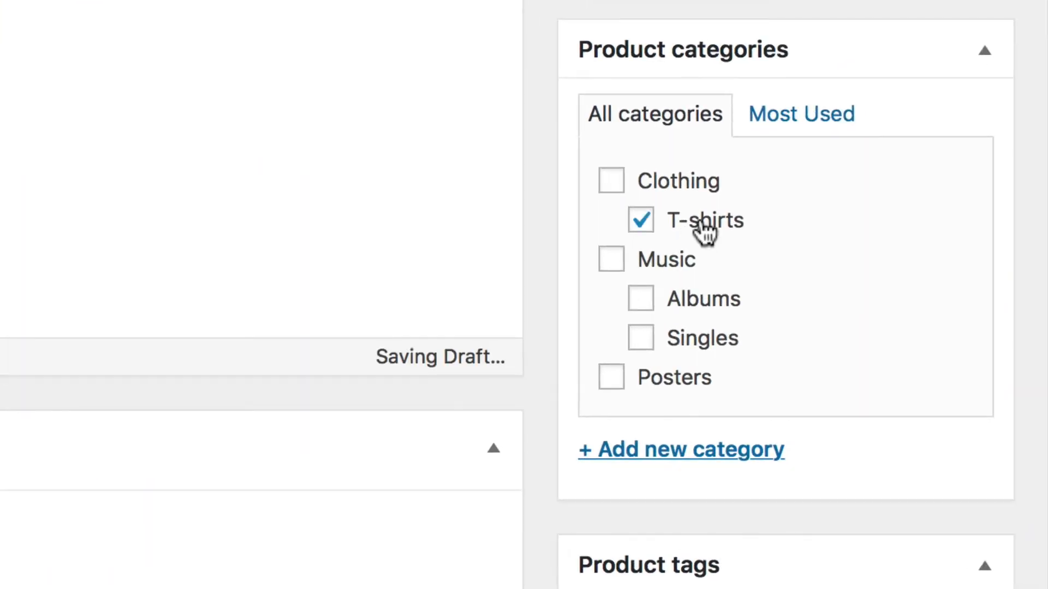
- Set the light blue ninja T-shirt picture T_6_front.jpg from the media library as the new shirt's product image
{"action": "left_click", "coordinate": [694, 232]}
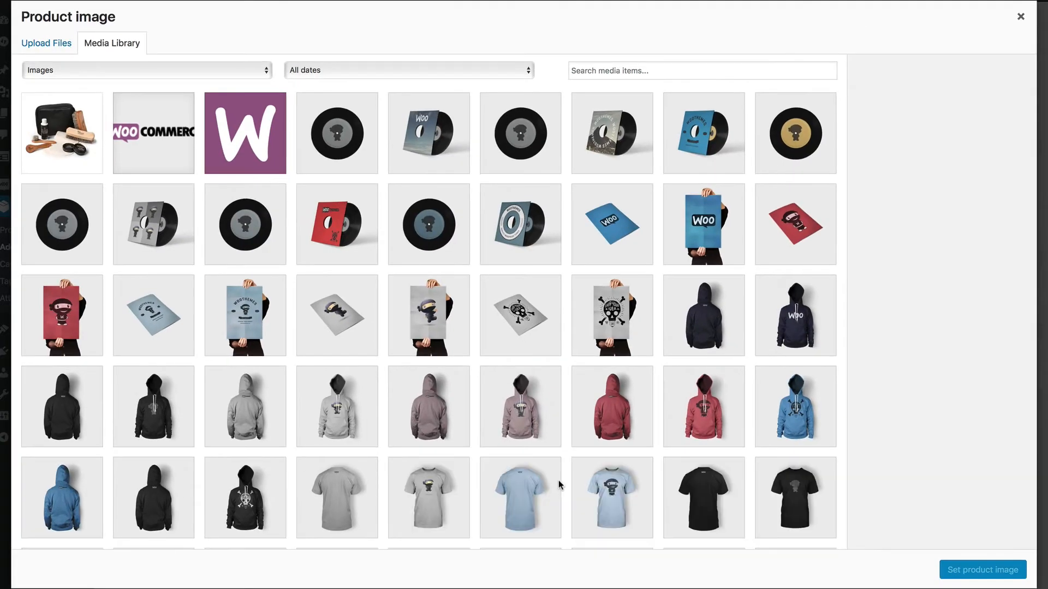
{"action": "left_click", "coordinate": [633, 494]}
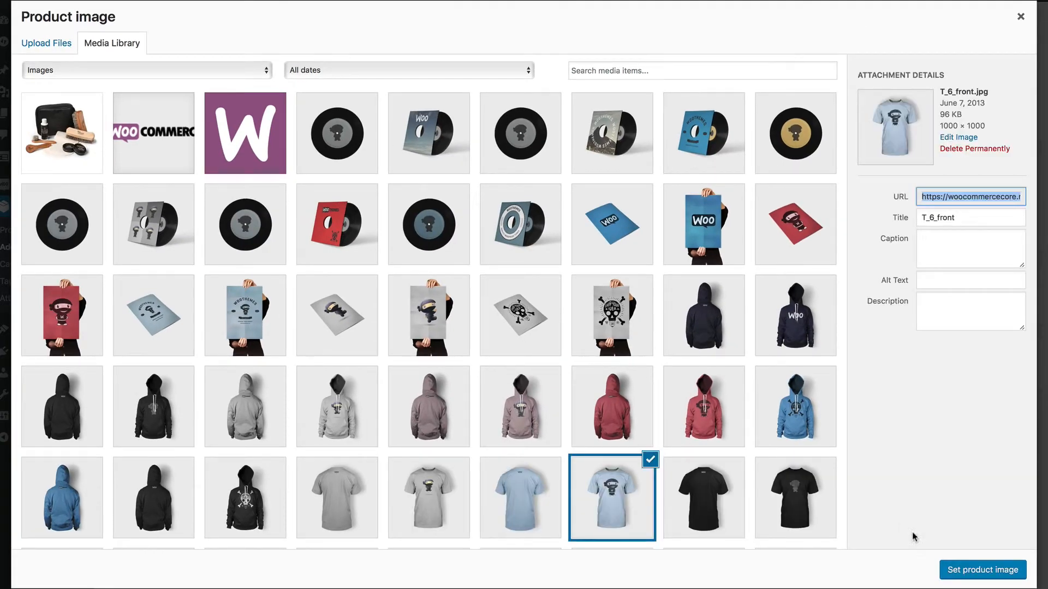
{"action": "left_click", "coordinate": [967, 573]}
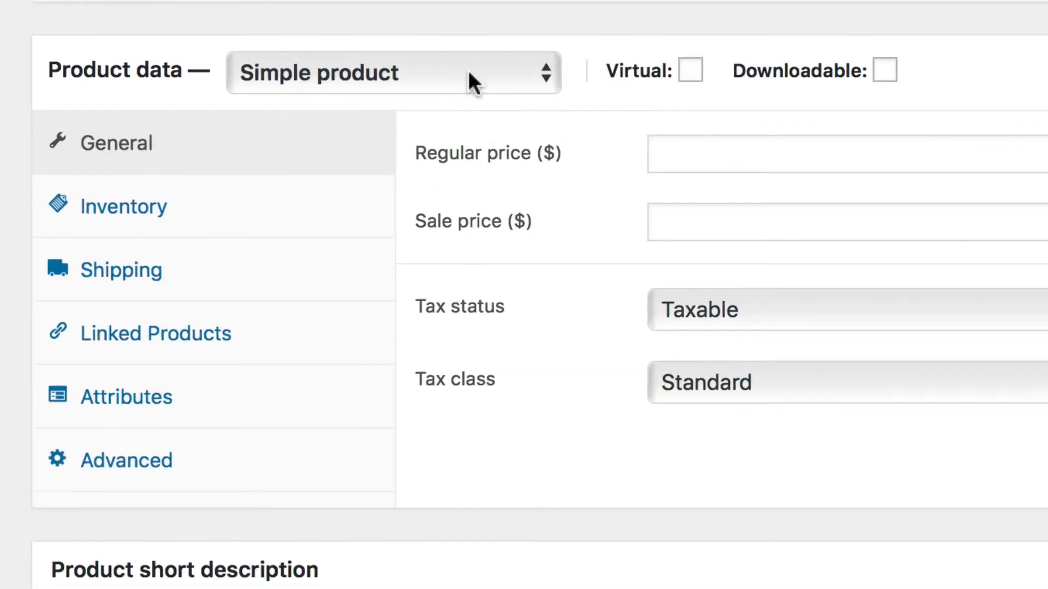
- Change the product type to Variable product and add the Size attribute to it
{"action": "left_click", "coordinate": [469, 75]}
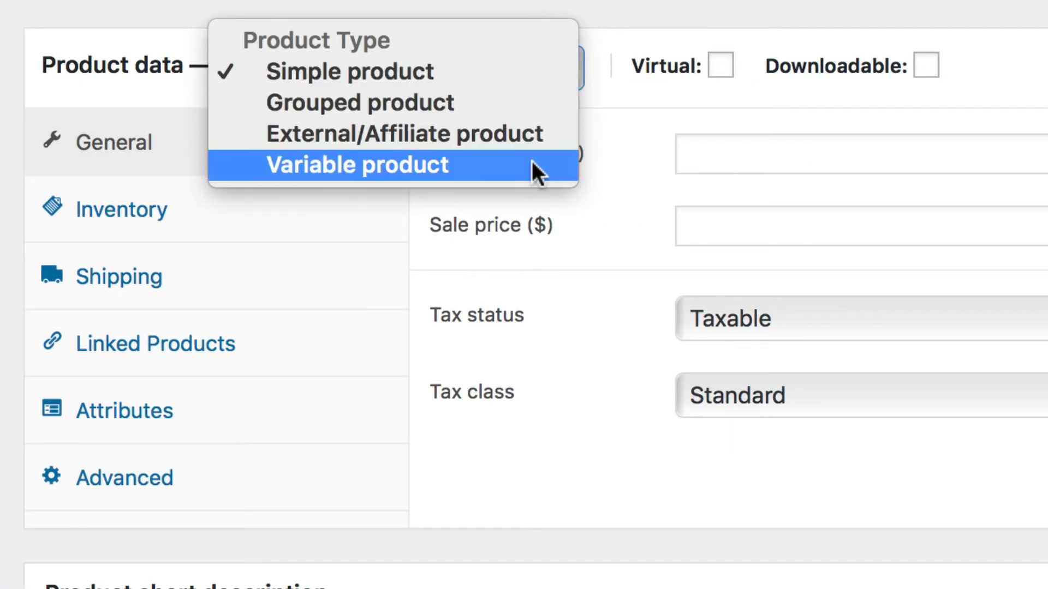
{"action": "left_click", "coordinate": [537, 174]}
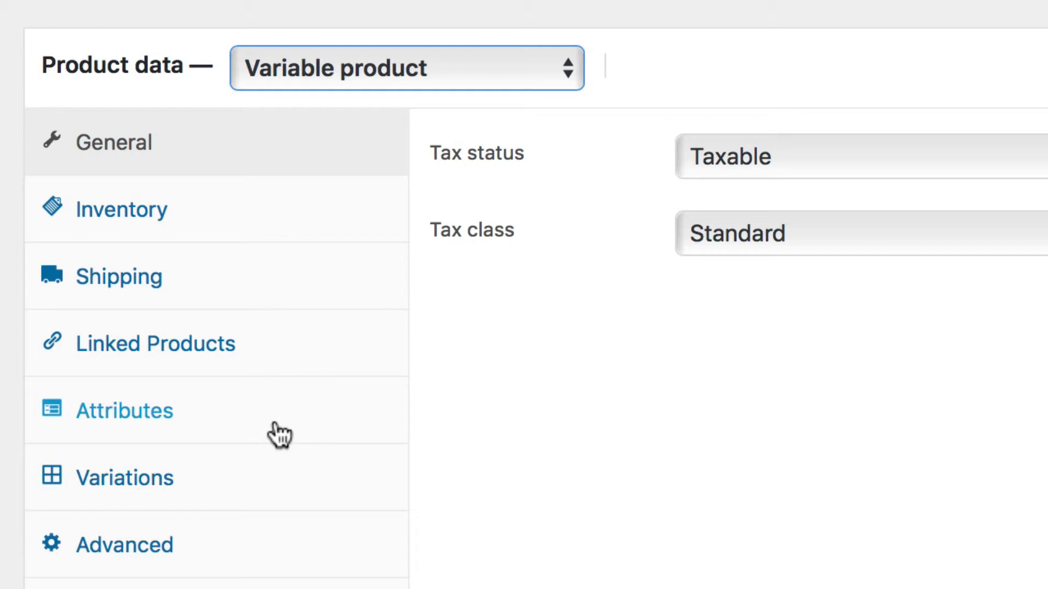
{"action": "left_click", "coordinate": [278, 431]}
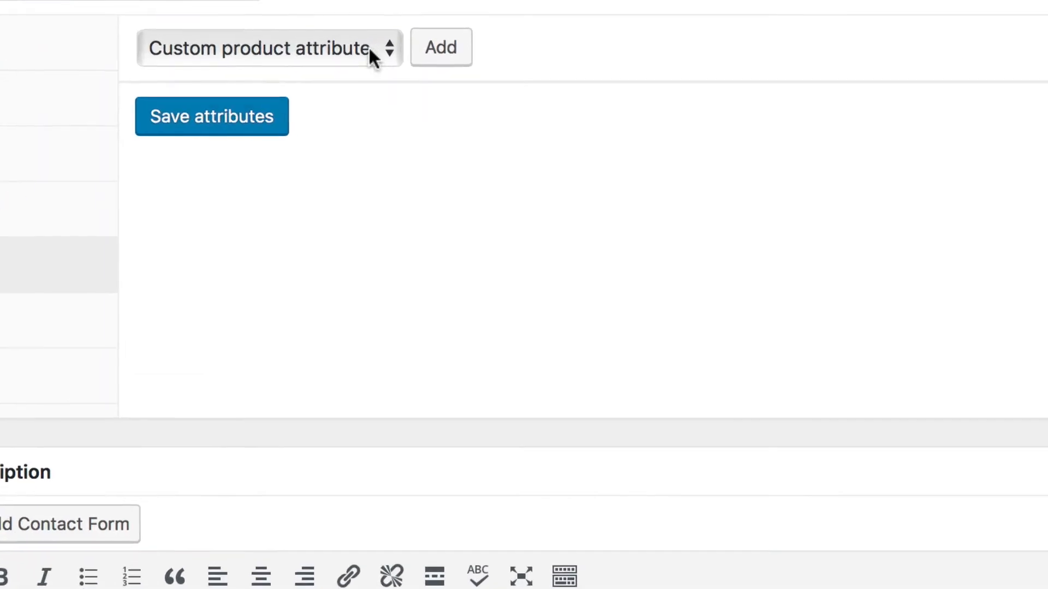
{"action": "left_click", "coordinate": [376, 78]}
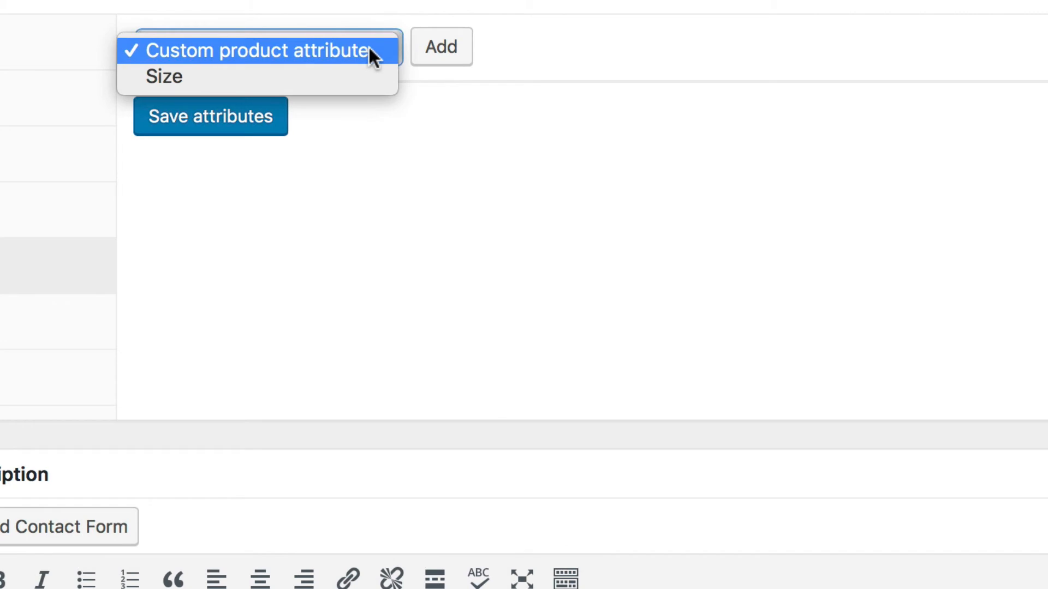
{"action": "left_click", "coordinate": [369, 76]}
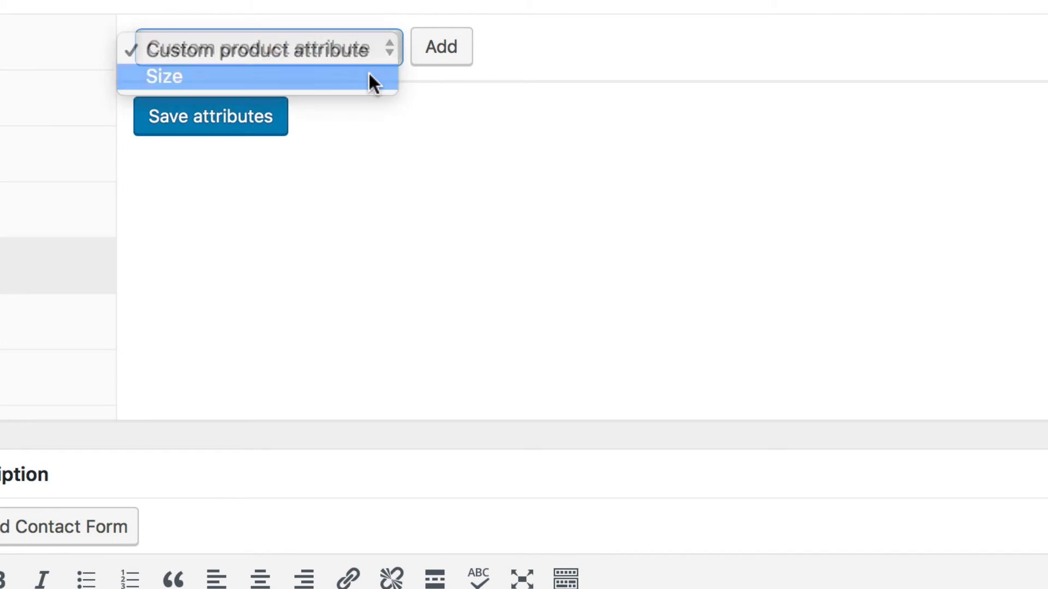
{"action": "left_click", "coordinate": [445, 52]}
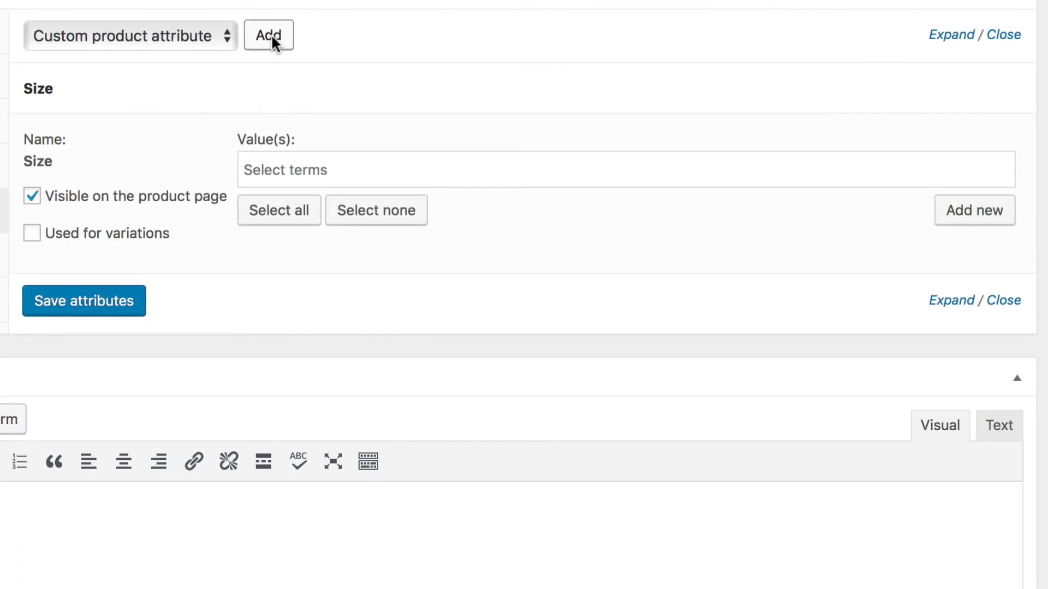
- Assign all existing Size terms, Large, Medium and Small, to the product and add a new term named Extra Large
{"action": "left_click", "coordinate": [283, 170]}
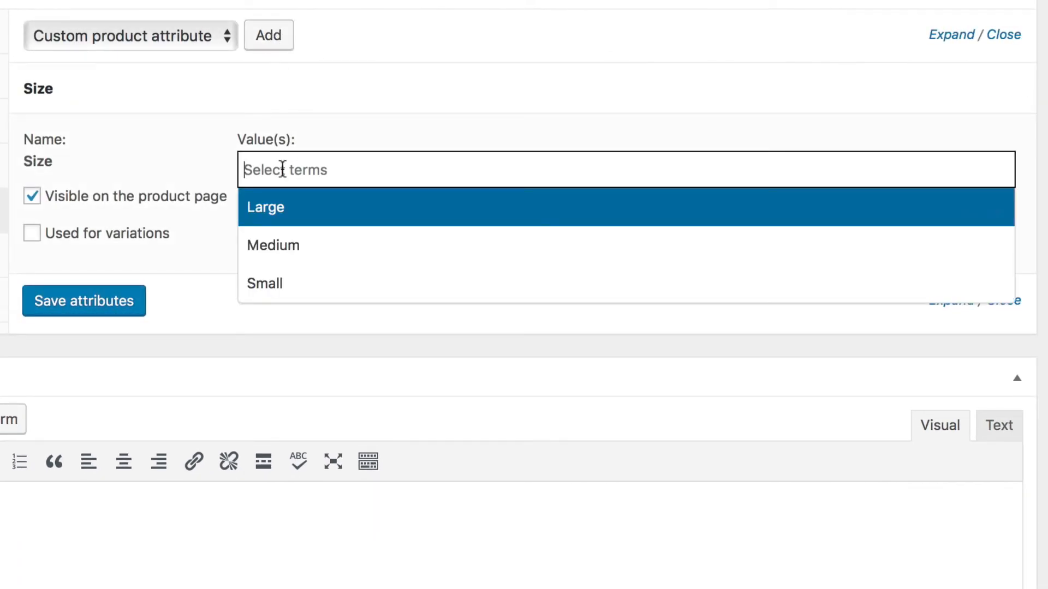
{"action": "left_click", "coordinate": [180, 147]}
{"action": "left_click", "coordinate": [282, 218]}
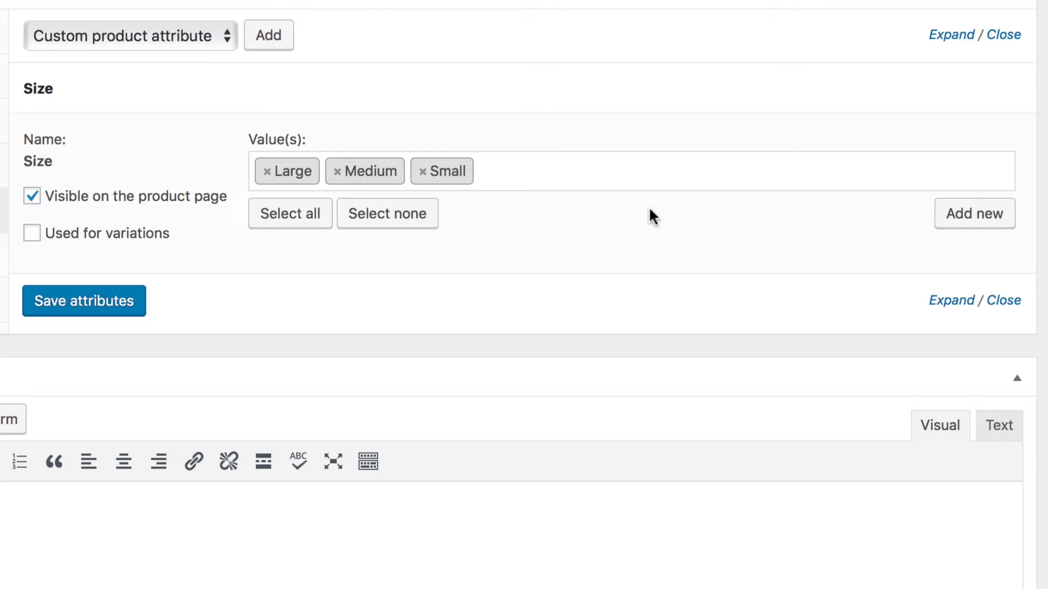
{"action": "left_click", "coordinate": [1007, 213]}
{"action": "type", "text": "Extra Large"}
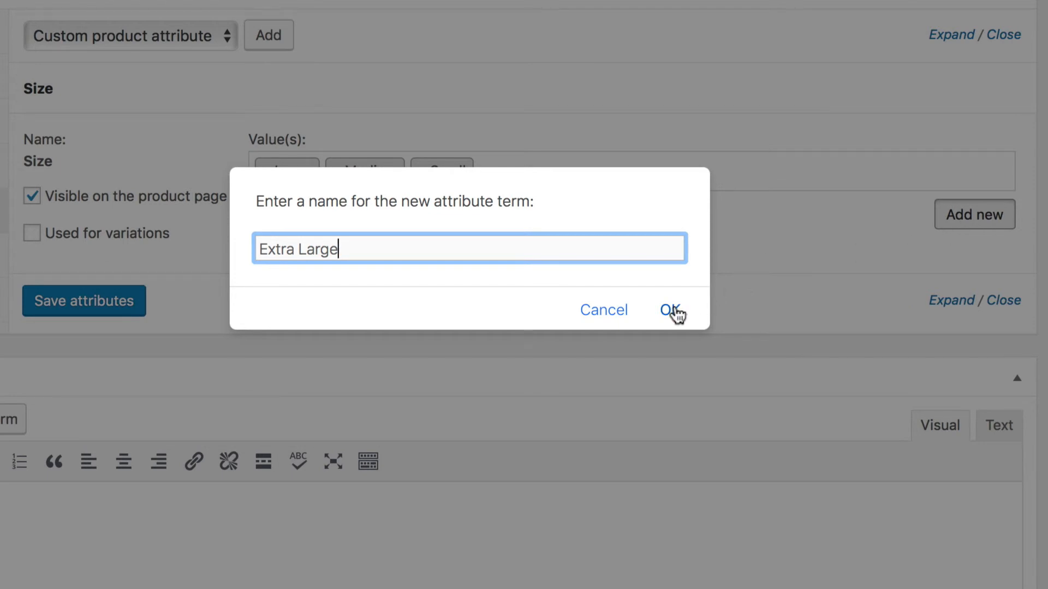
{"action": "left_click", "coordinate": [675, 312]}
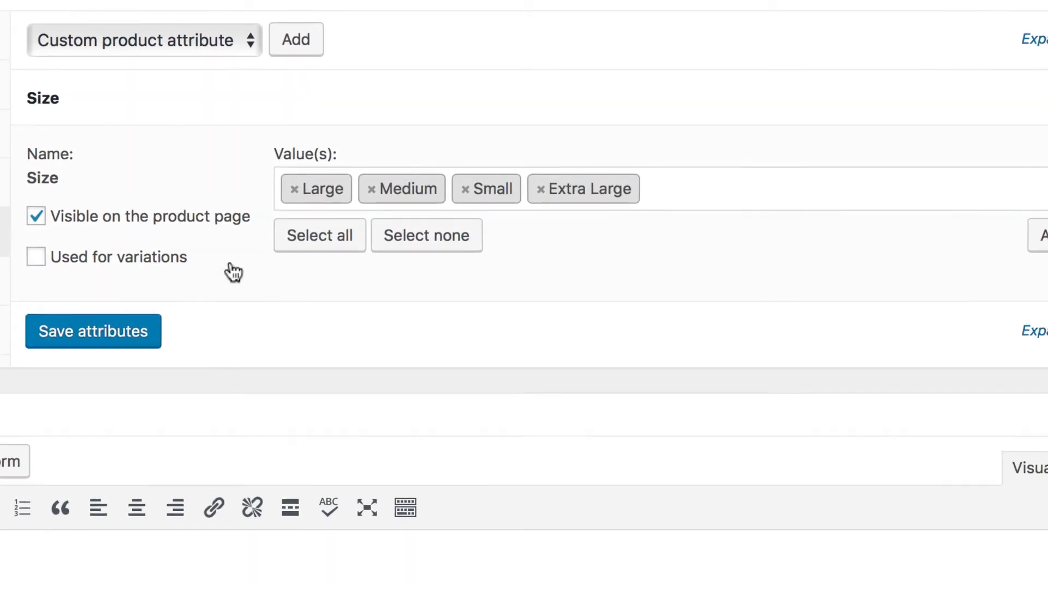
- Enable the Size attribute for use in variations and save the attributes
{"action": "left_click", "coordinate": [212, 373]}
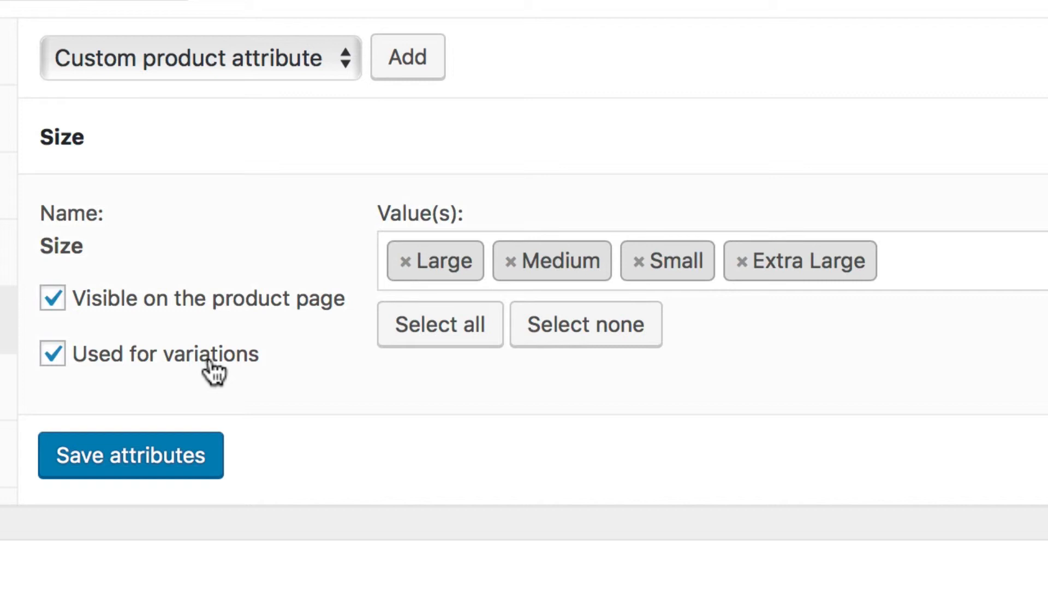
{"action": "left_click", "coordinate": [163, 480]}
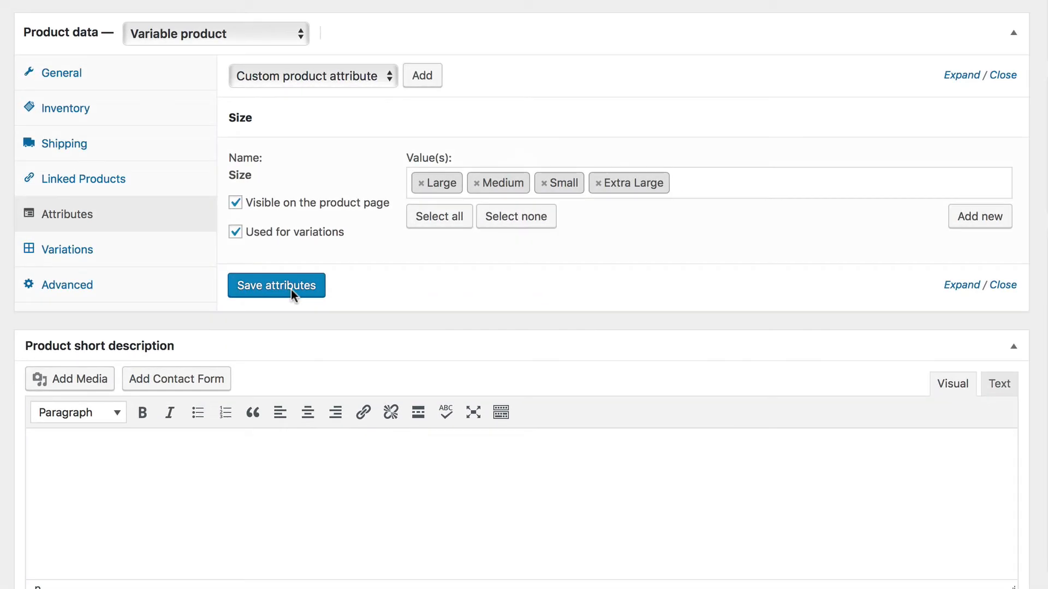
- Create variations of the shirt from all attributes and confirm linking them
{"action": "left_click", "coordinate": [155, 235]}
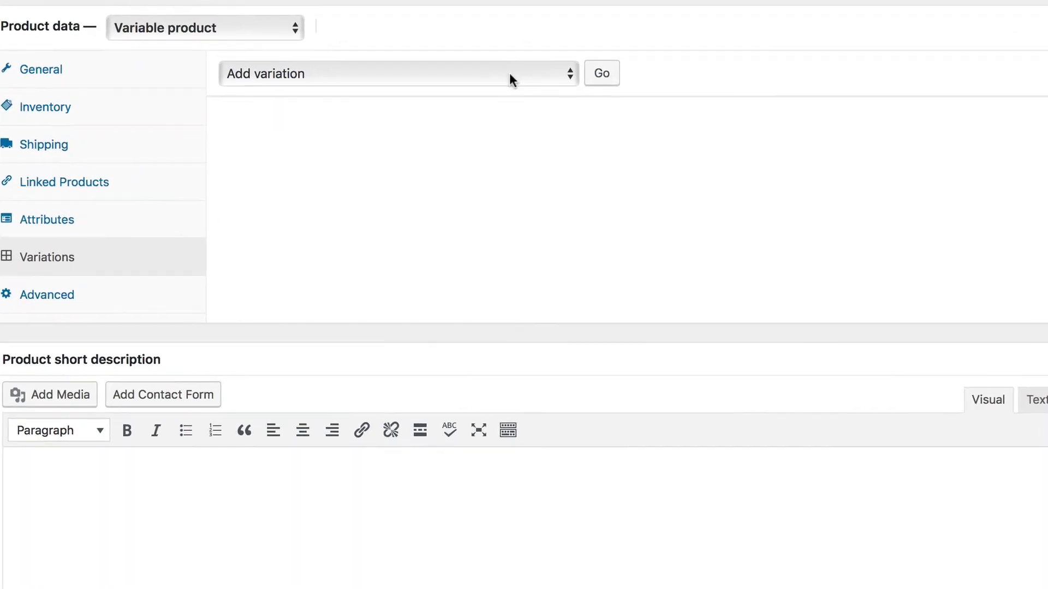
{"action": "left_click", "coordinate": [509, 73]}
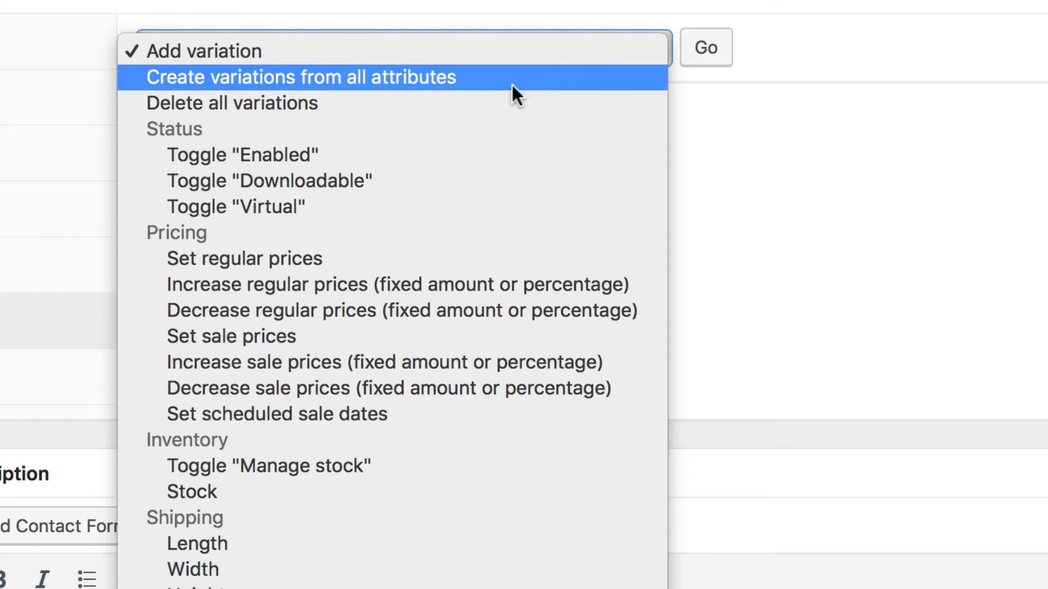
{"action": "left_click", "coordinate": [539, 79]}
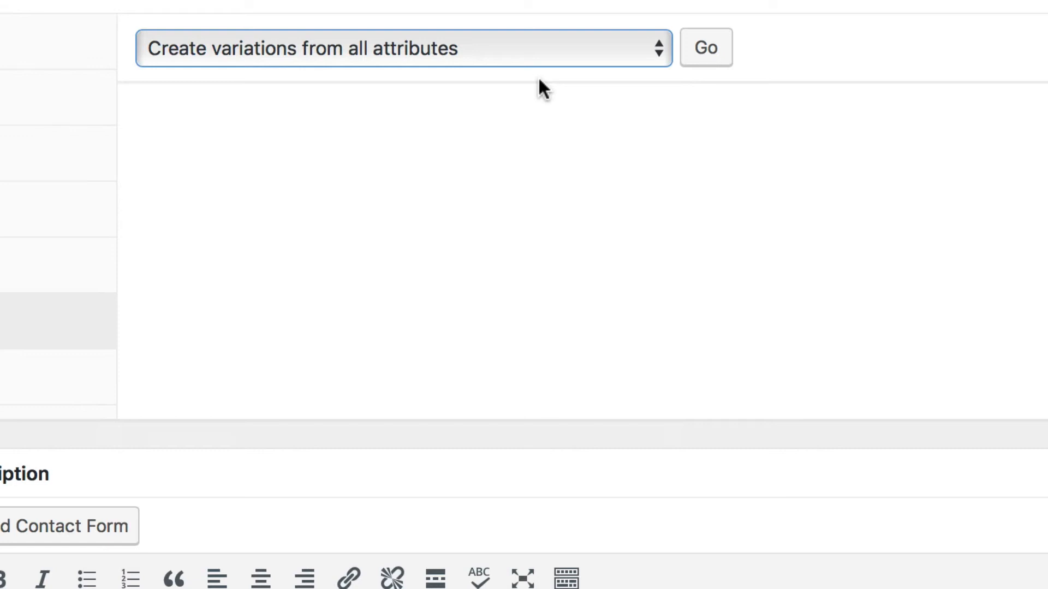
{"action": "left_click", "coordinate": [729, 59]}
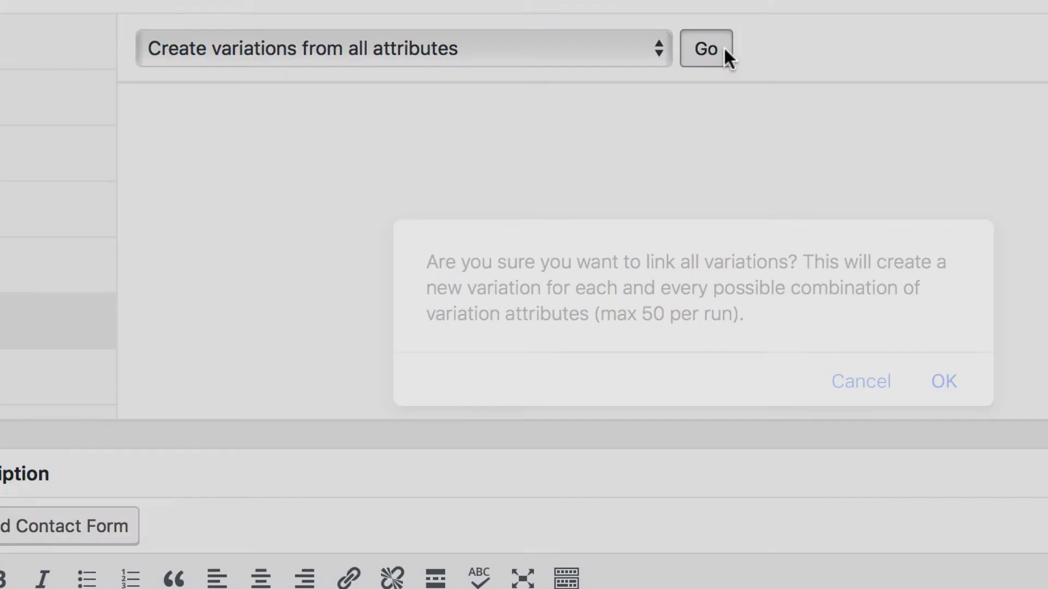
{"action": "left_click", "coordinate": [942, 382]}
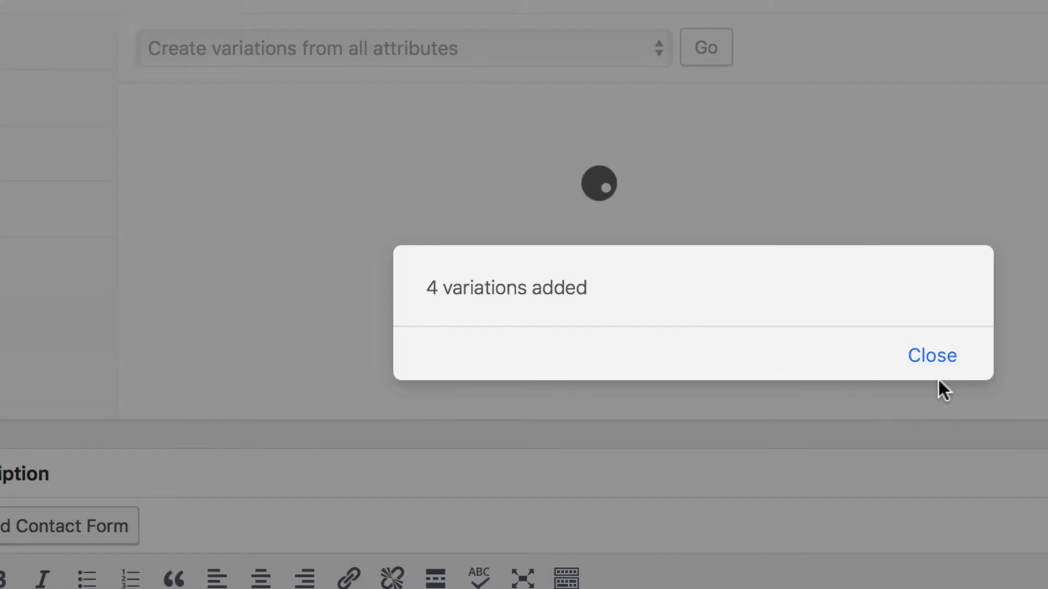
{"action": "left_click", "coordinate": [934, 357]}
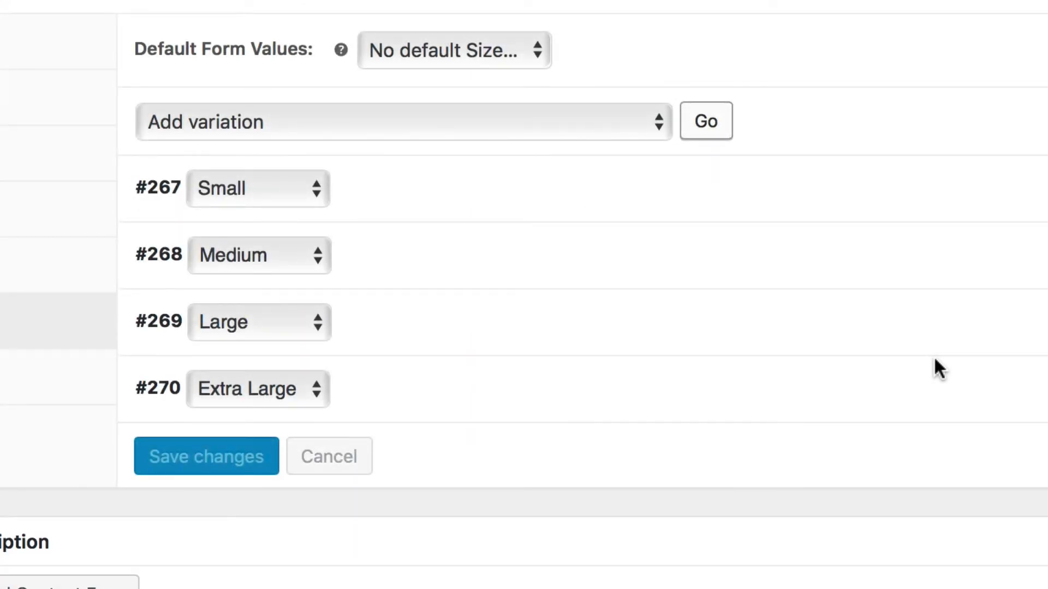
- Expand the Small variation, enable stock management for it, set the stock quantity to 10 and allow backorders
{"action": "left_click", "coordinate": [711, 207]}
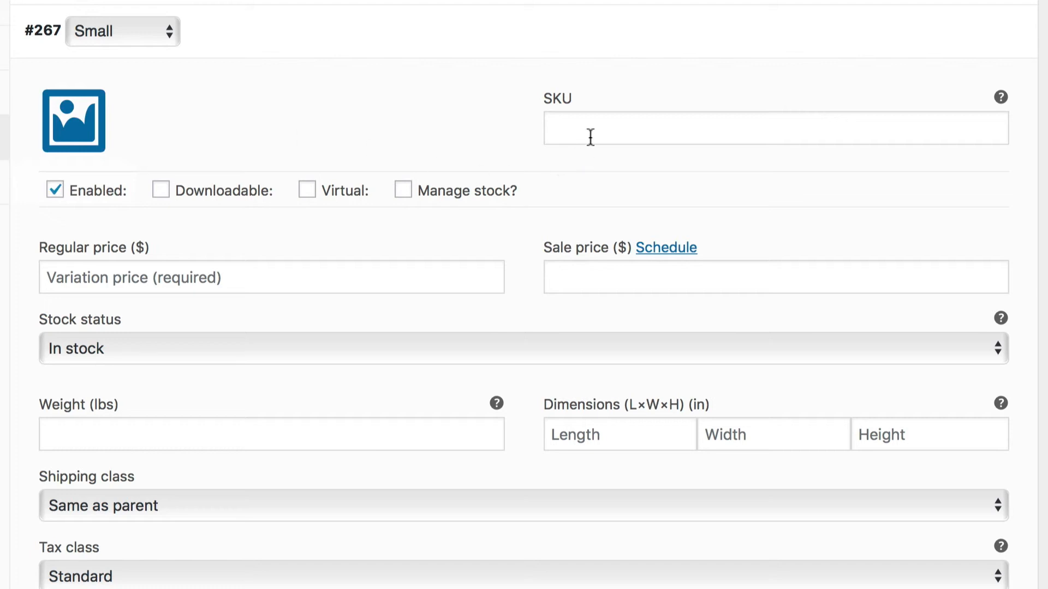
{"action": "mouse_move", "coordinate": [227, 192]}
{"action": "mouse_move", "coordinate": [412, 194]}
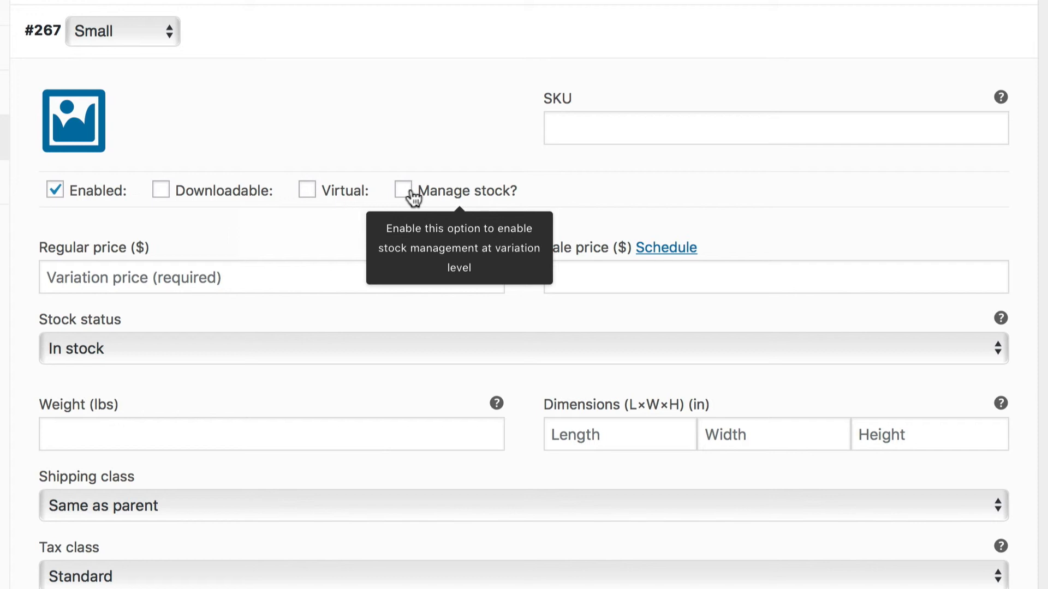
{"action": "left_click", "coordinate": [273, 272]}
{"action": "left_click", "coordinate": [579, 262]}
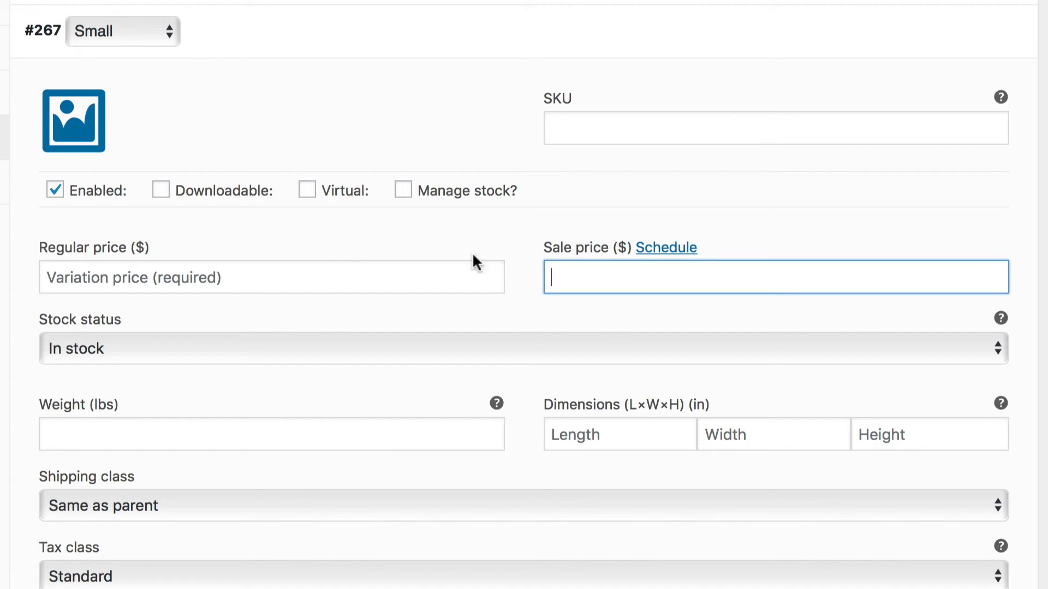
{"action": "left_click", "coordinate": [404, 191]}
{"action": "left_click", "coordinate": [293, 359]}
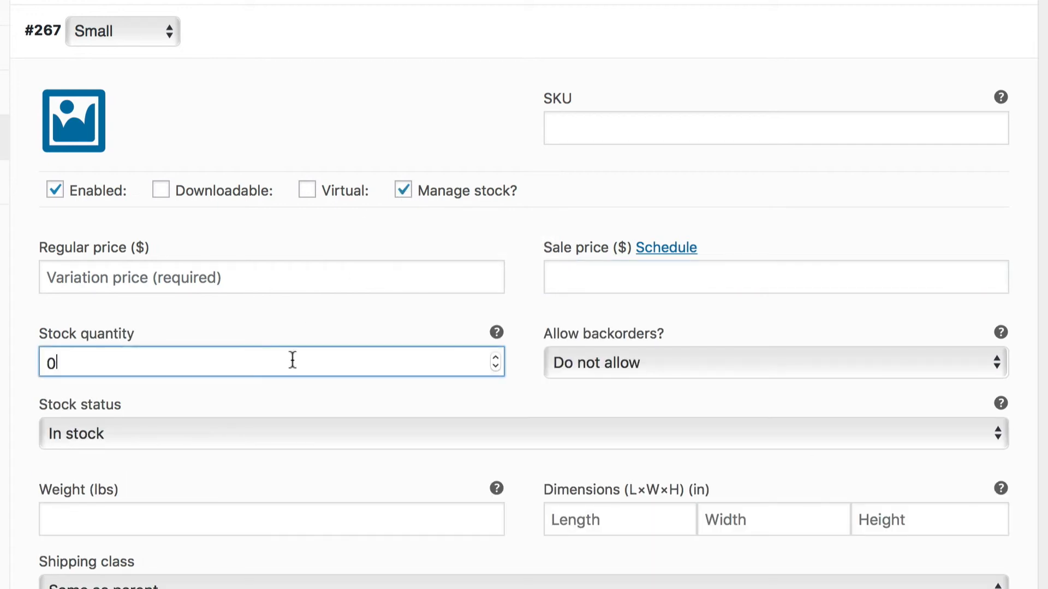
{"action": "key", "text": "BackSpace"}
{"action": "type", "text": "10"}
{"action": "left_click", "coordinate": [727, 365]}
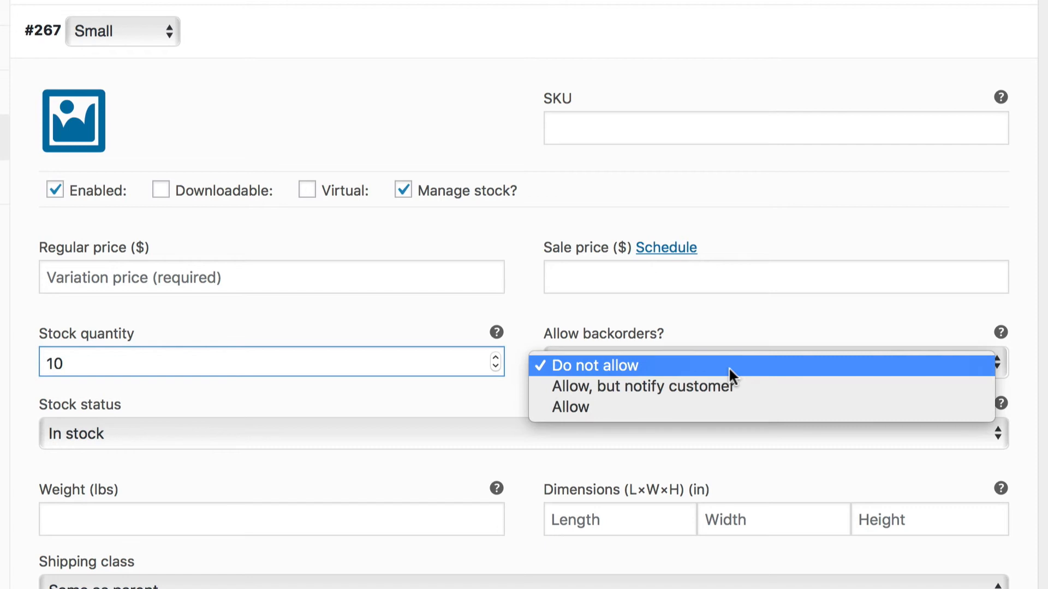
{"action": "left_click", "coordinate": [729, 407]}
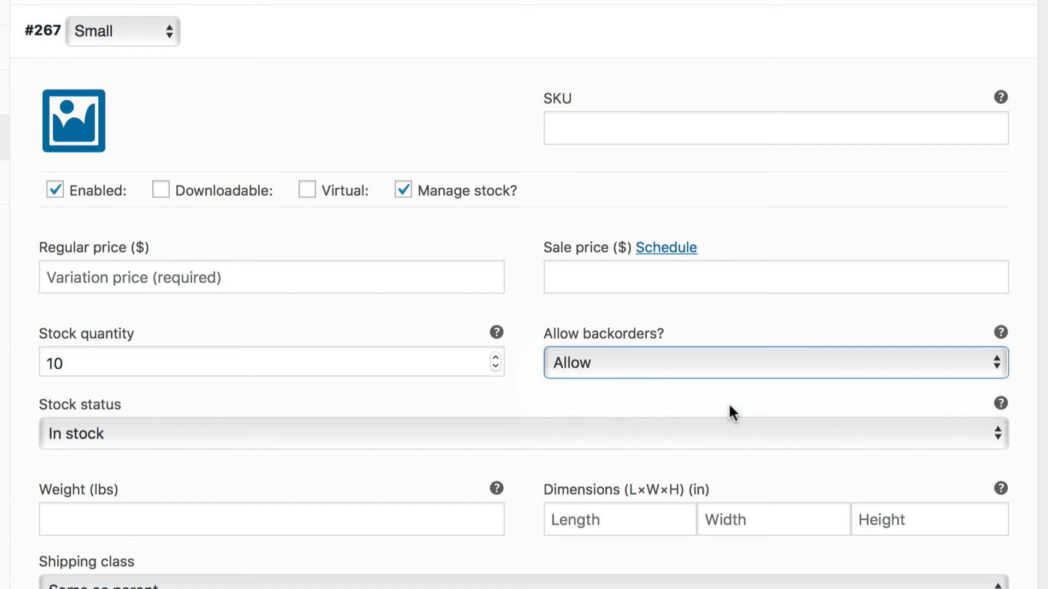
- Examine the Small variation's stock status, weight, dimensions and shipping class settings
{"action": "scroll", "coordinate": [701, 329], "scroll_direction": "down", "scroll_amount": 3}
{"action": "scroll", "coordinate": [701, 330], "scroll_direction": "down", "scroll_amount": 5}
{"action": "left_click", "coordinate": [566, 211]}
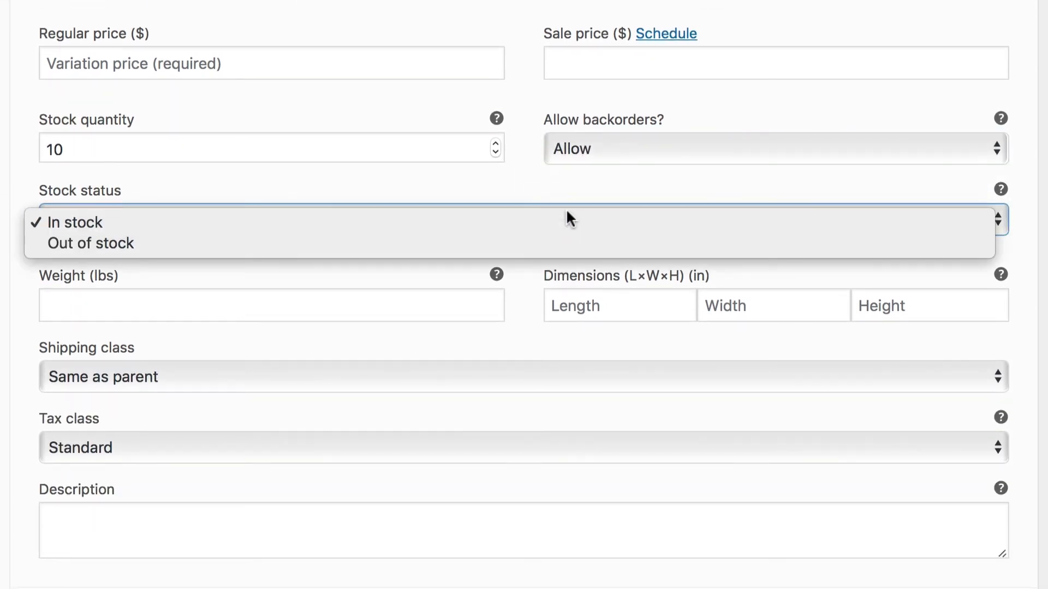
{"action": "left_click", "coordinate": [566, 186]}
{"action": "left_click", "coordinate": [402, 304]}
{"action": "left_click", "coordinate": [600, 306]}
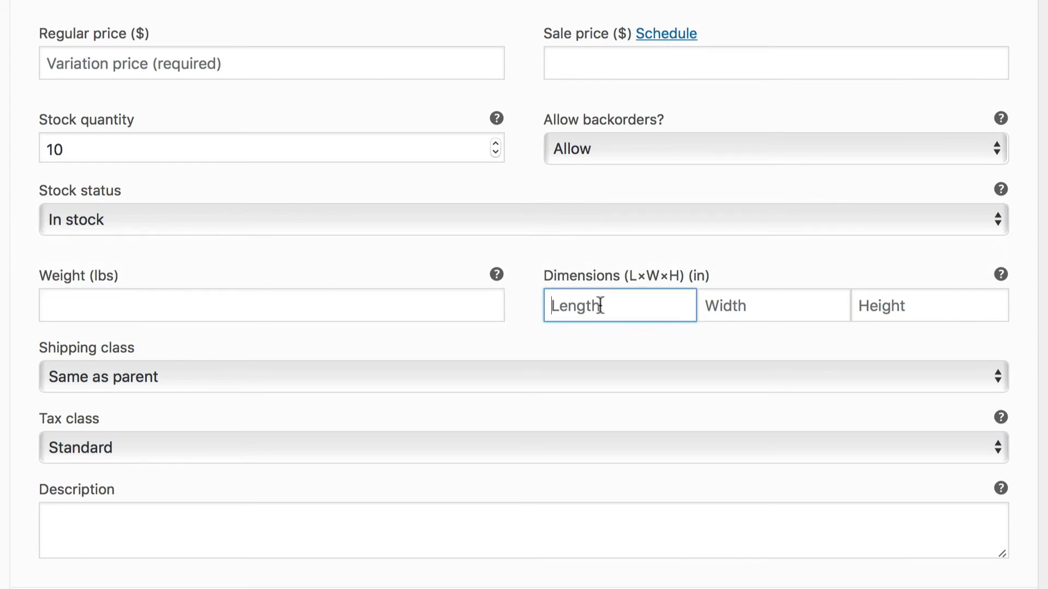
{"action": "key", "text": "Tab"}
{"action": "key", "text": "Tab"}
{"action": "left_click", "coordinate": [563, 385]}
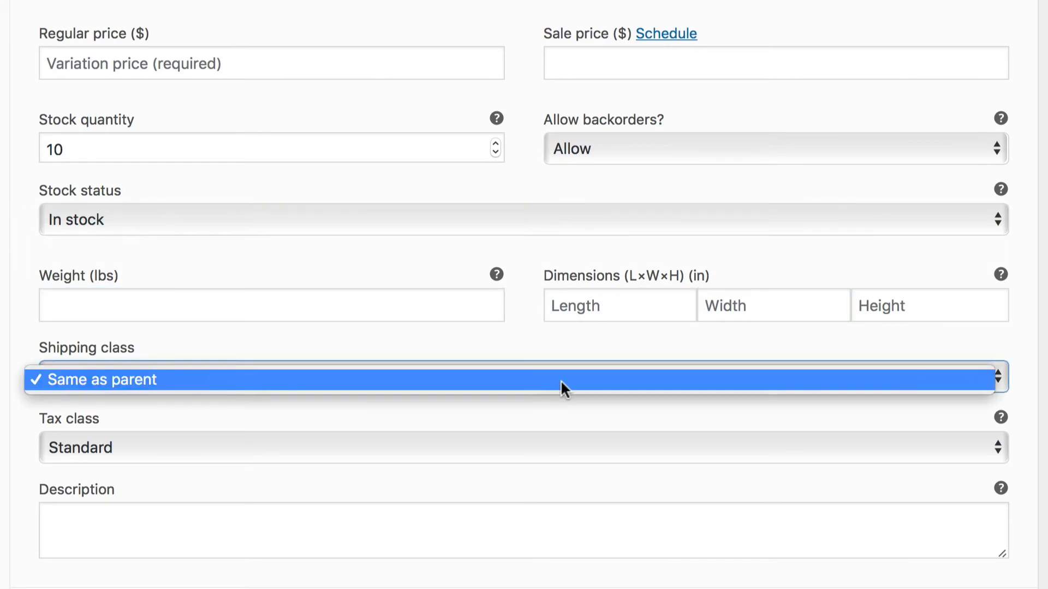
{"action": "left_click", "coordinate": [561, 379]}
- Try marking the Small variation as virtual
{"action": "scroll", "coordinate": [561, 388], "scroll_direction": "up", "scroll_amount": 2}
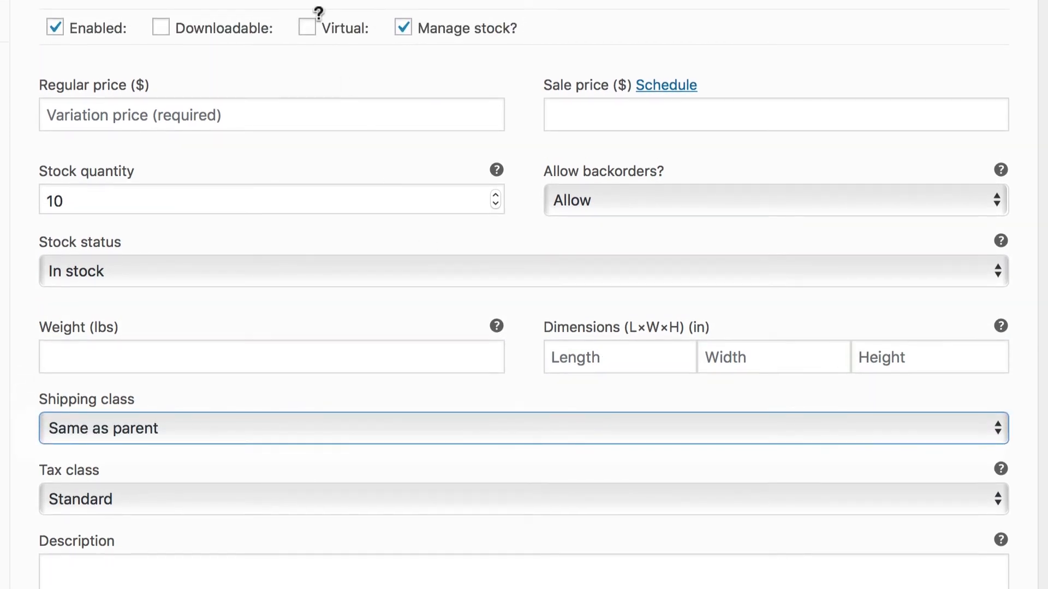
{"action": "left_click", "coordinate": [306, 28]}
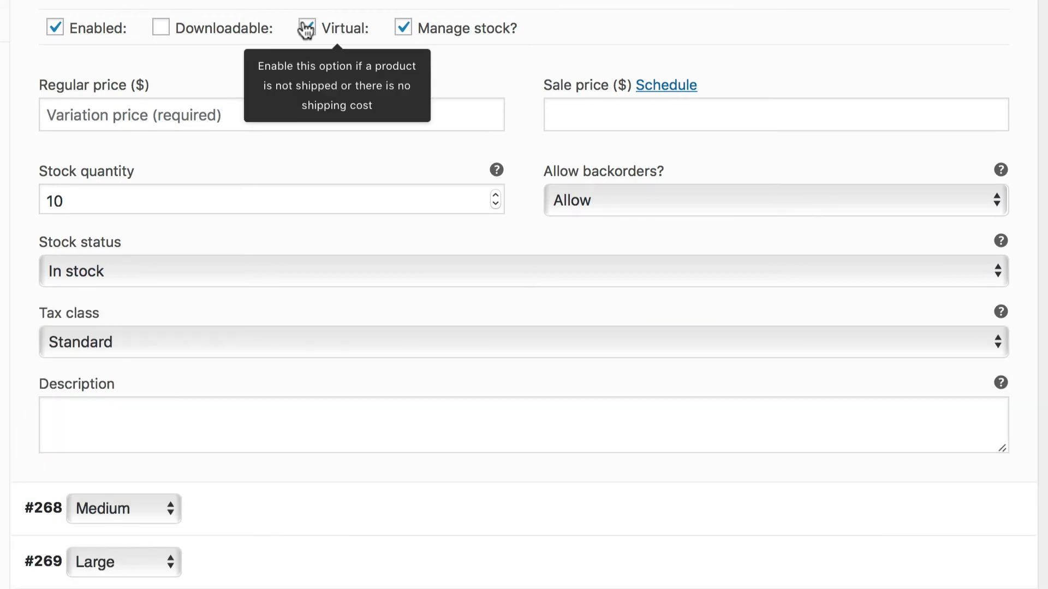
{"action": "left_click", "coordinate": [306, 27]}
- Review the Small variation's tax class choices, keeping Standard, and its description field
{"action": "scroll", "coordinate": [297, 269], "scroll_direction": "down", "scroll_amount": 2}
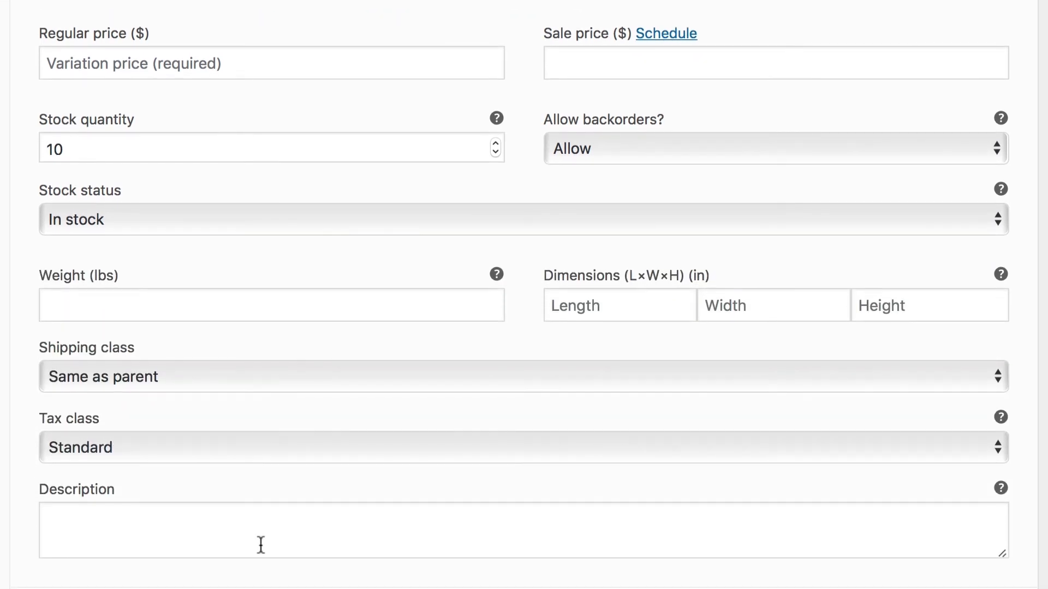
{"action": "left_click", "coordinate": [264, 454]}
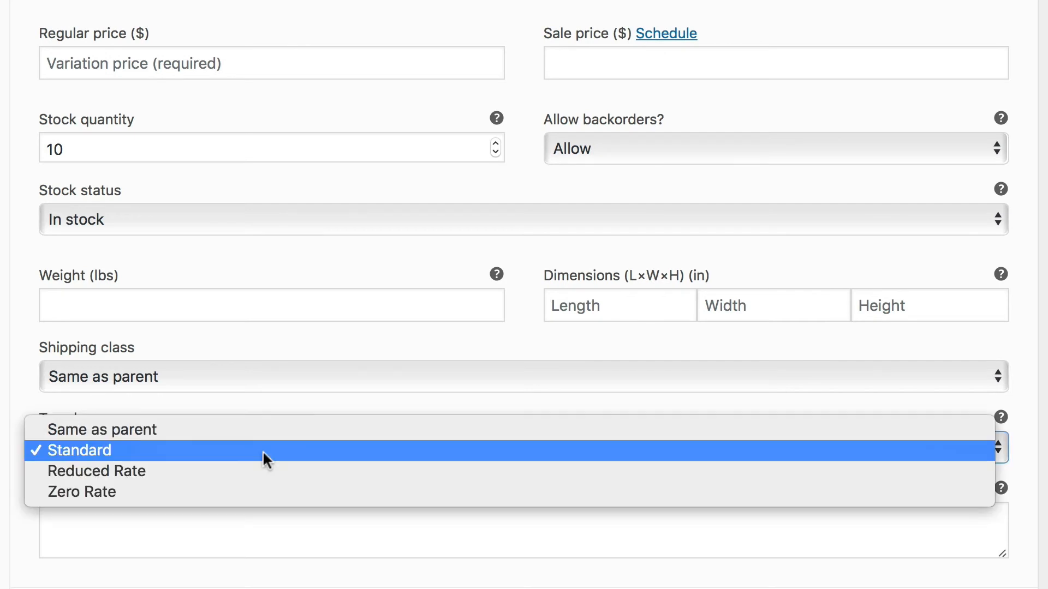
{"action": "left_click", "coordinate": [263, 450]}
{"action": "left_click", "coordinate": [249, 530]}
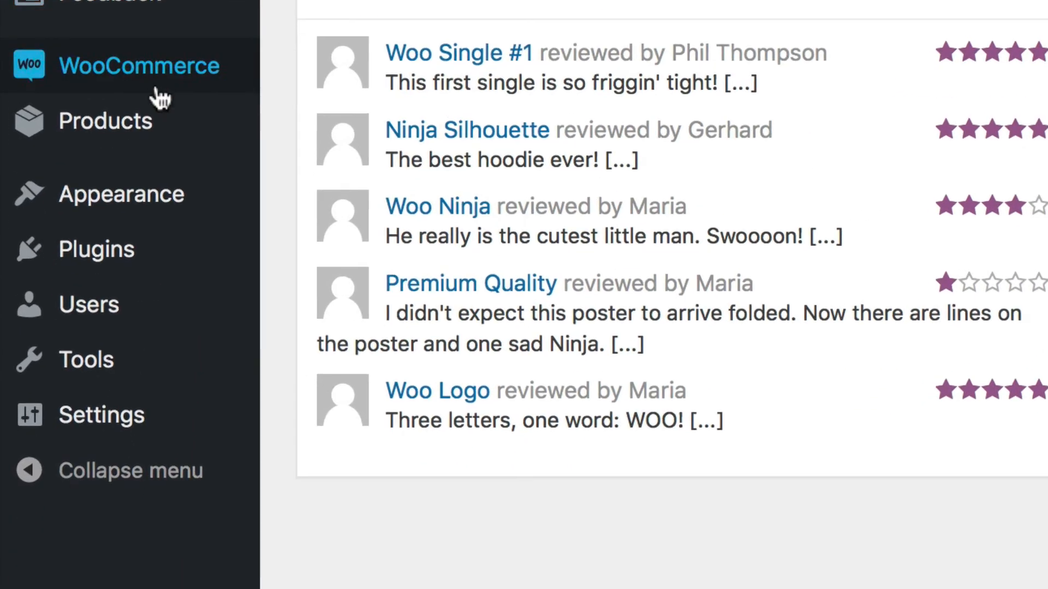
- Open the Flying Ninja product for editing and mark it as downloadable
{"action": "mouse_move", "coordinate": [104, 431]}
{"action": "left_click", "coordinate": [159, 125]}
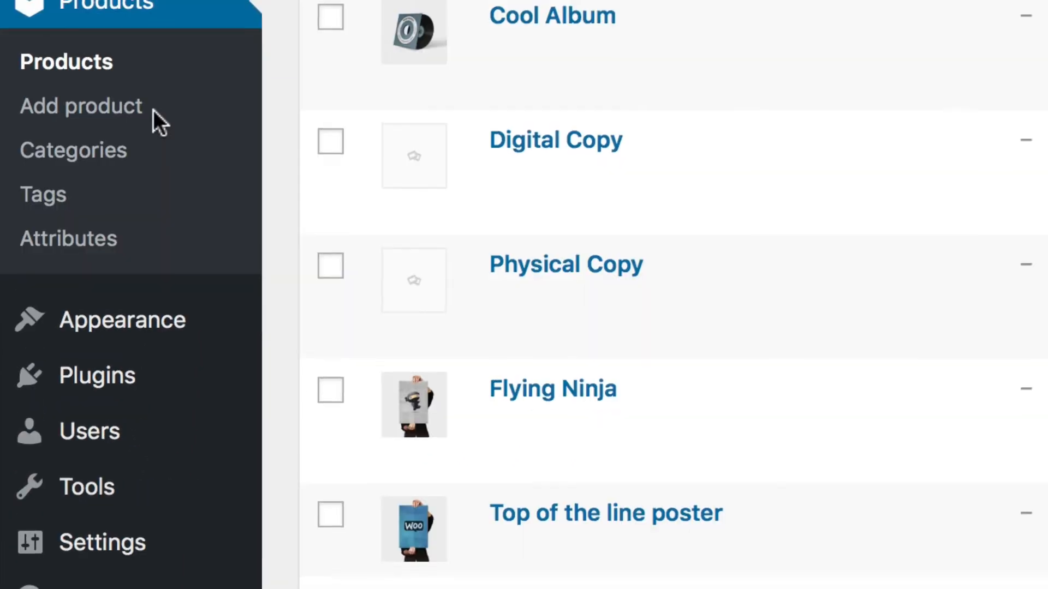
{"action": "mouse_move", "coordinate": [245, 74]}
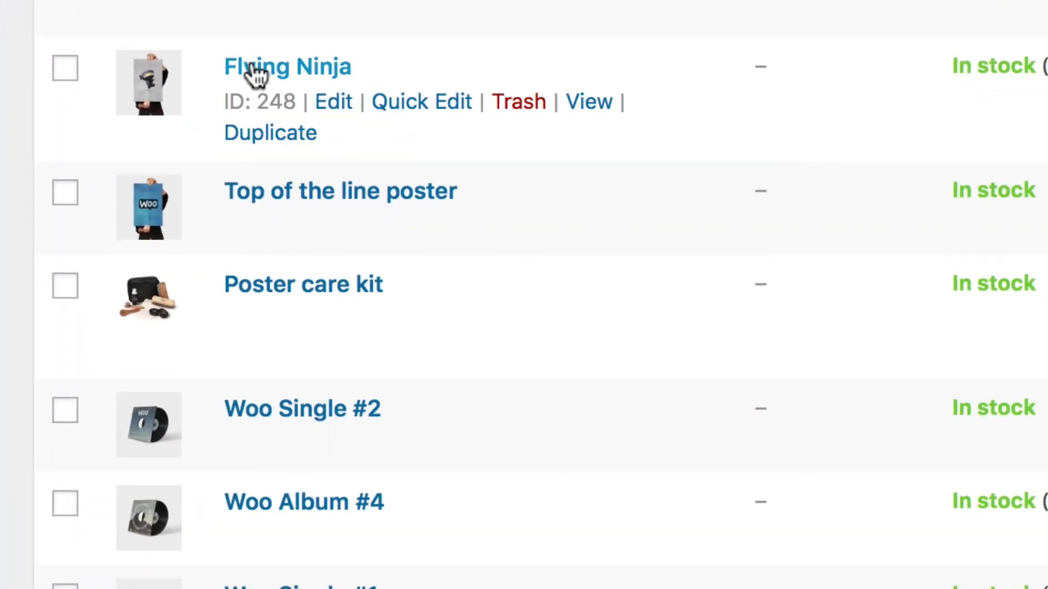
{"action": "left_click", "coordinate": [325, 104]}
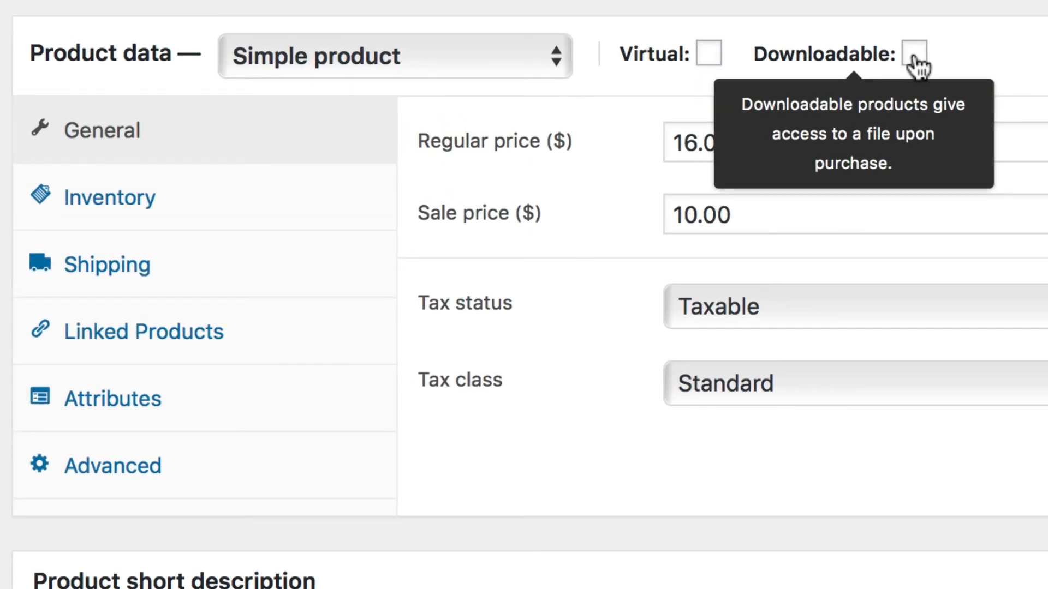
{"action": "left_click", "coordinate": [913, 54]}
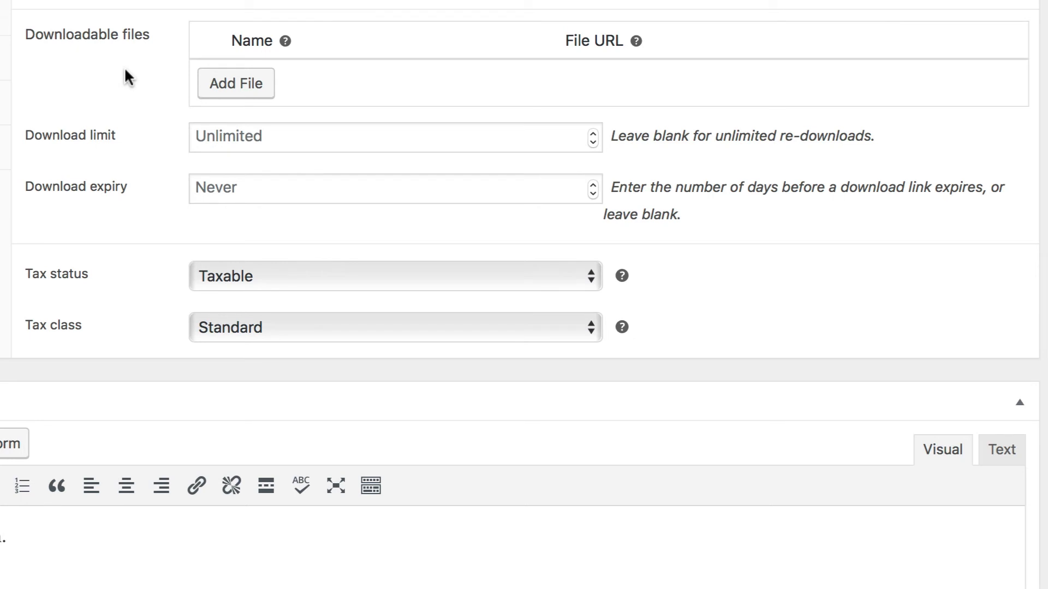
- Try adding a downloadable file entry named PSD and browse the media library for its file without choosing one
{"action": "left_click", "coordinate": [218, 83]}
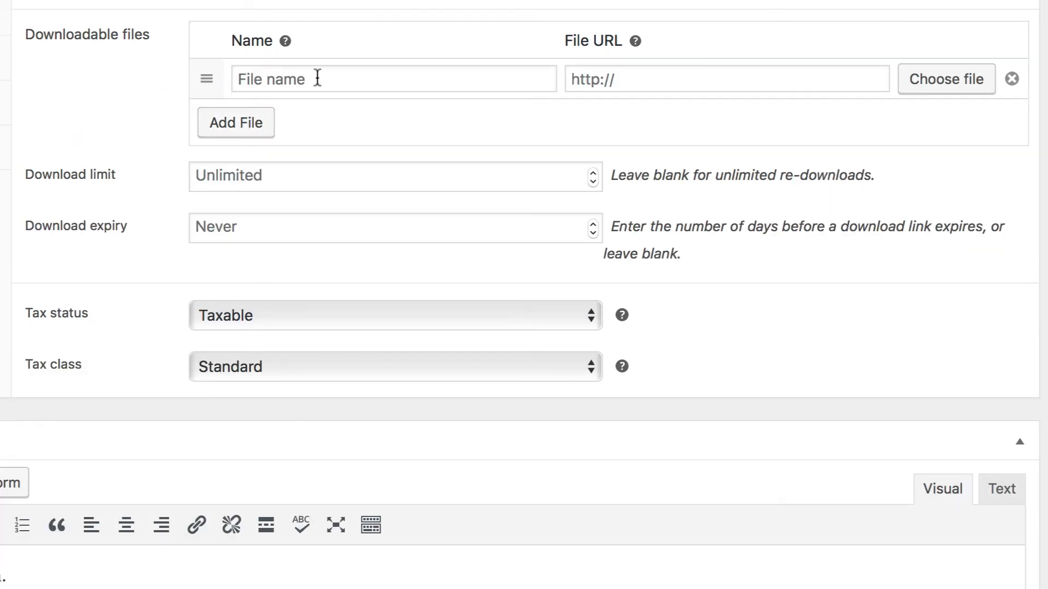
{"action": "left_click", "coordinate": [342, 75]}
{"action": "type", "text": "PSD"}
{"action": "left_click", "coordinate": [649, 86]}
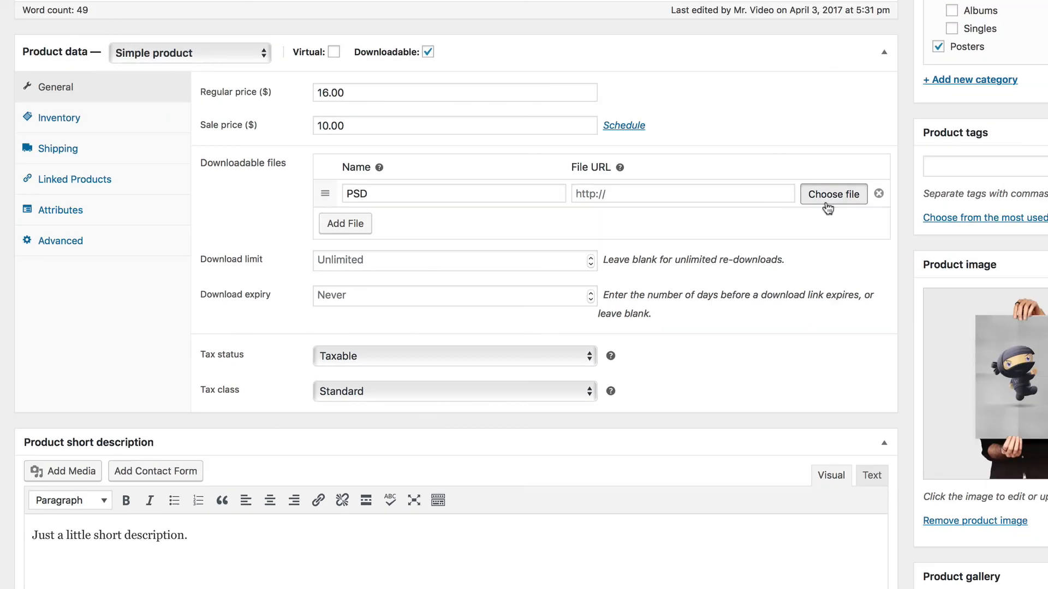
{"action": "left_click", "coordinate": [944, 81]}
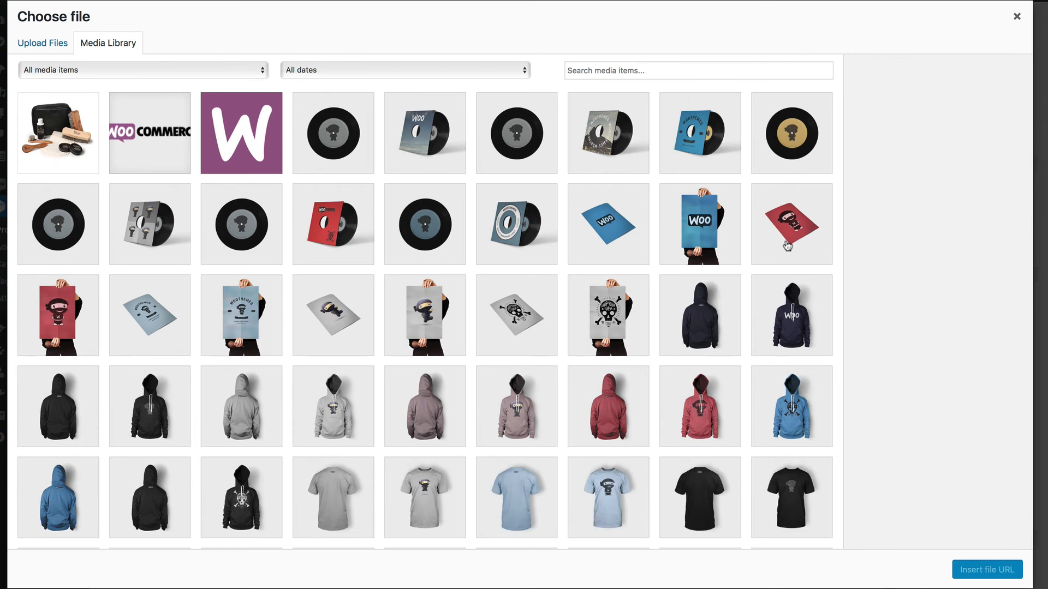
{"action": "left_click", "coordinate": [1016, 17]}
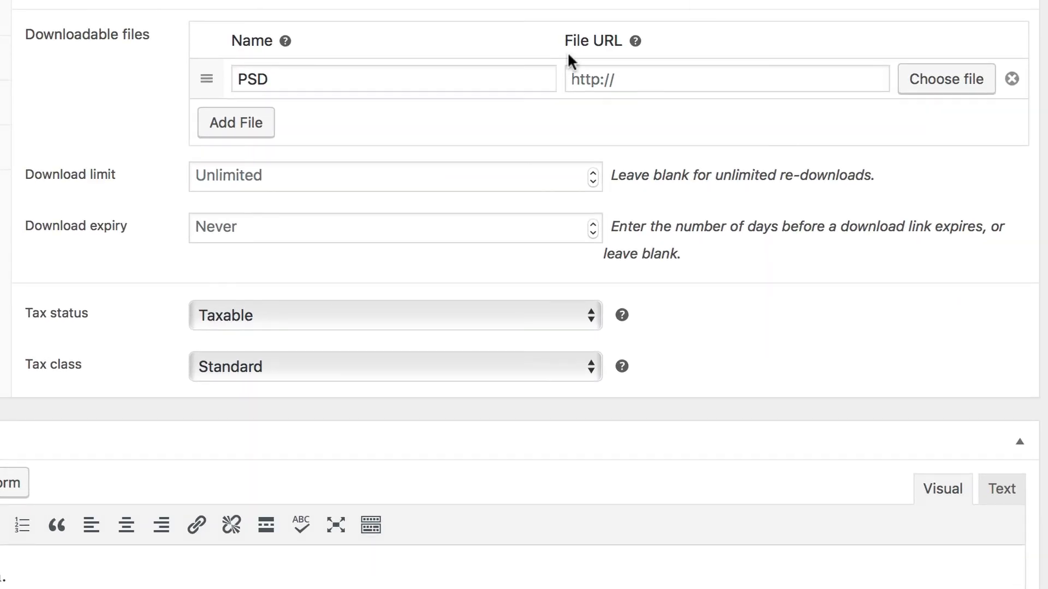
- Try adding a second downloadable file entry for the png version
{"action": "left_click", "coordinate": [270, 132]}
{"action": "left_click", "coordinate": [277, 125]}
{"action": "type", "text": ".png"}
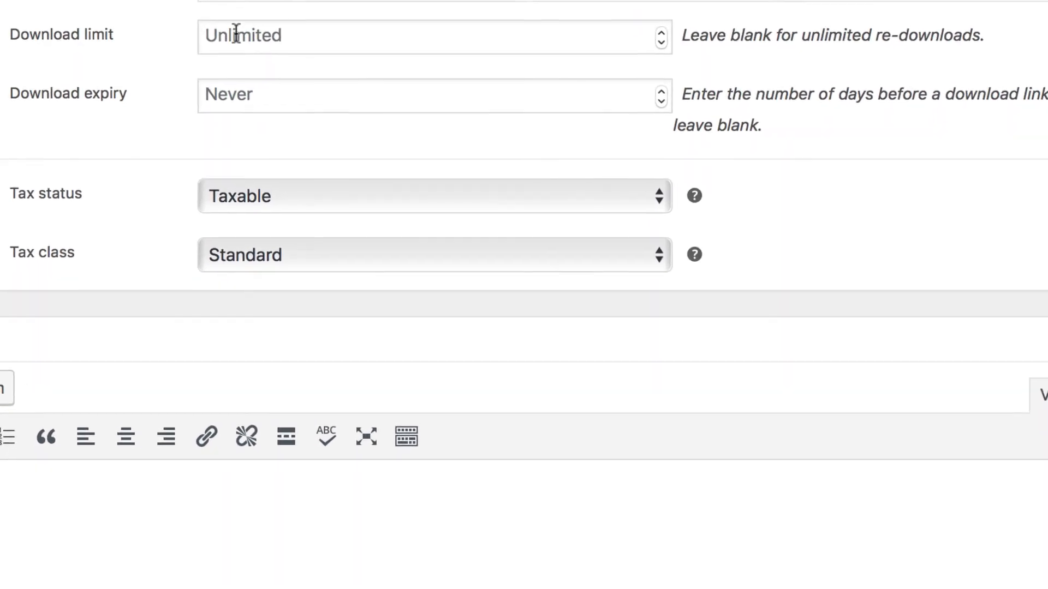
- Try a download limit of 10 for Flying Ninja, then clear the value
{"action": "left_click", "coordinate": [336, 27]}
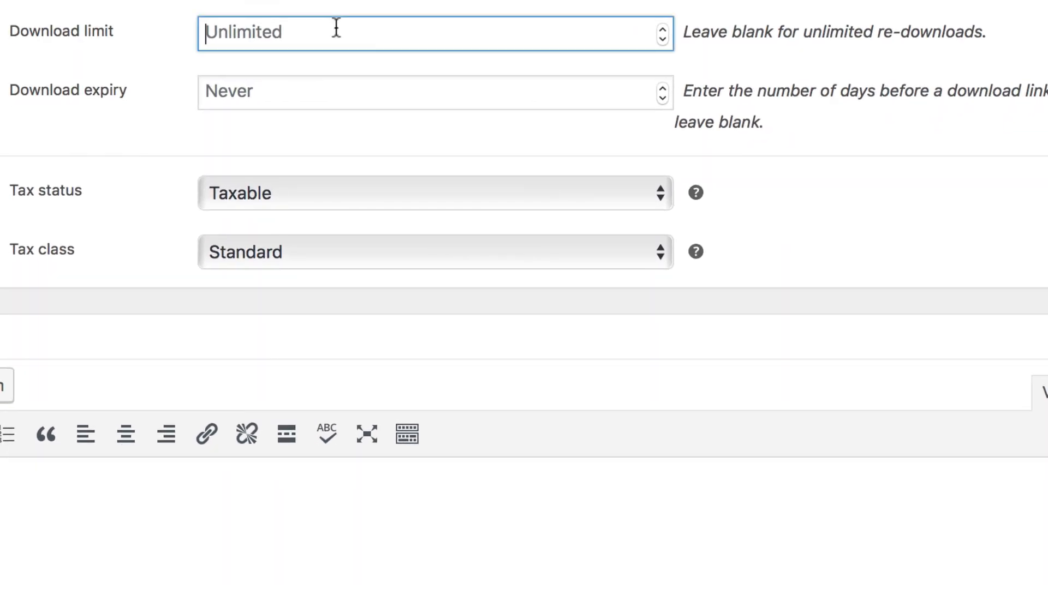
{"action": "type", "text": "10"}
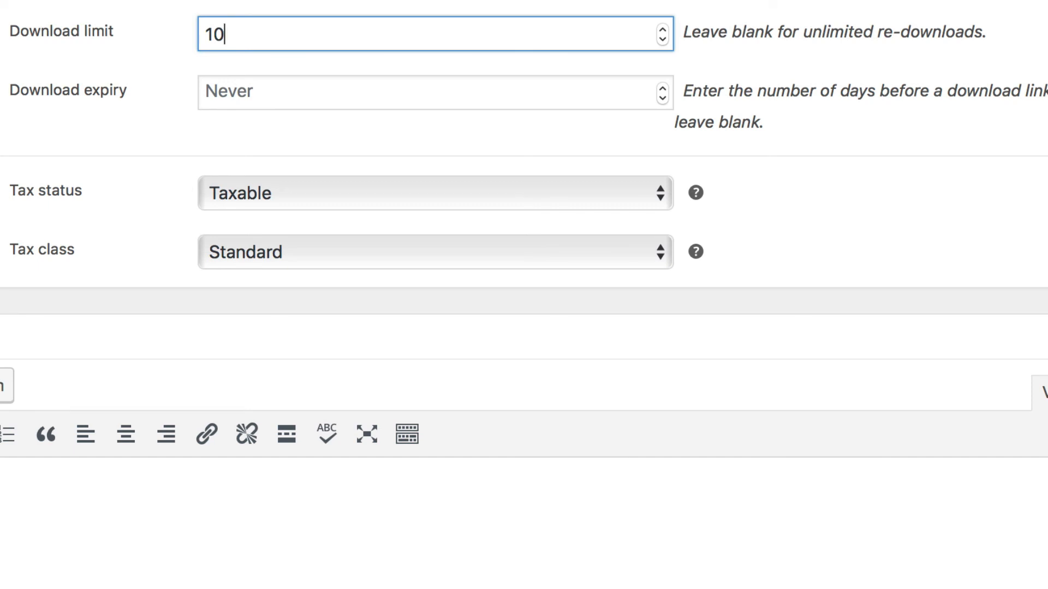
{"action": "key", "text": "BackSpace"}
{"action": "key", "text": "BackSpace"}
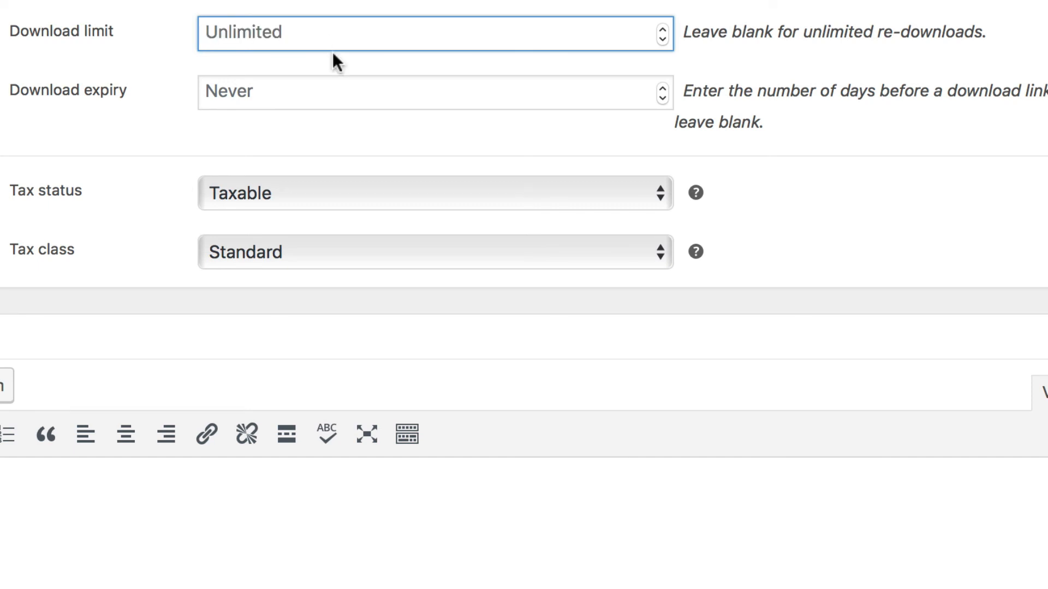
- Set Flying Ninja's download expiry to 365 days
{"action": "left_click", "coordinate": [322, 89]}
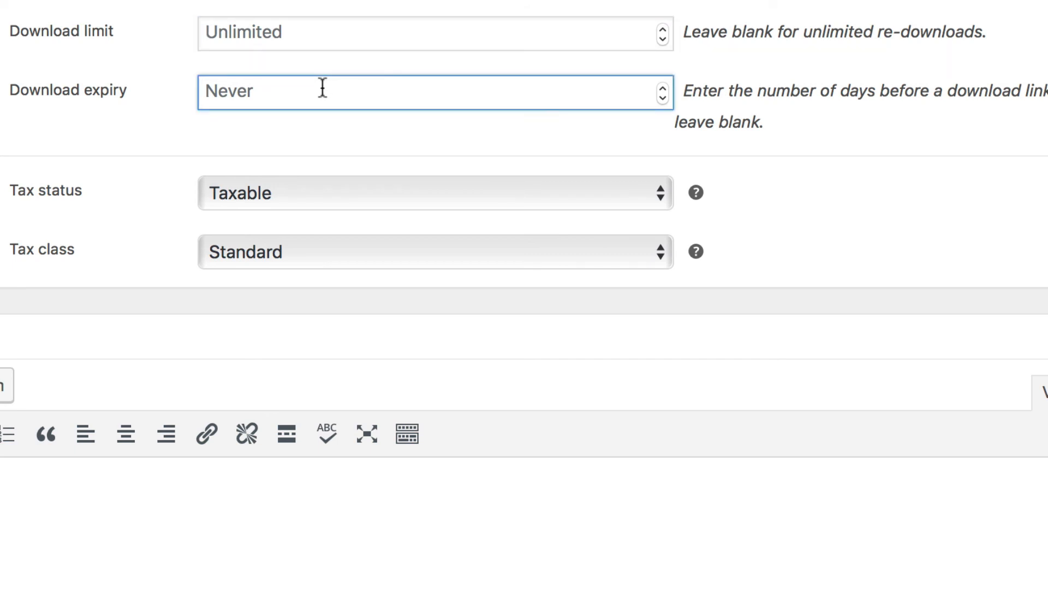
{"action": "type", "text": "365"}
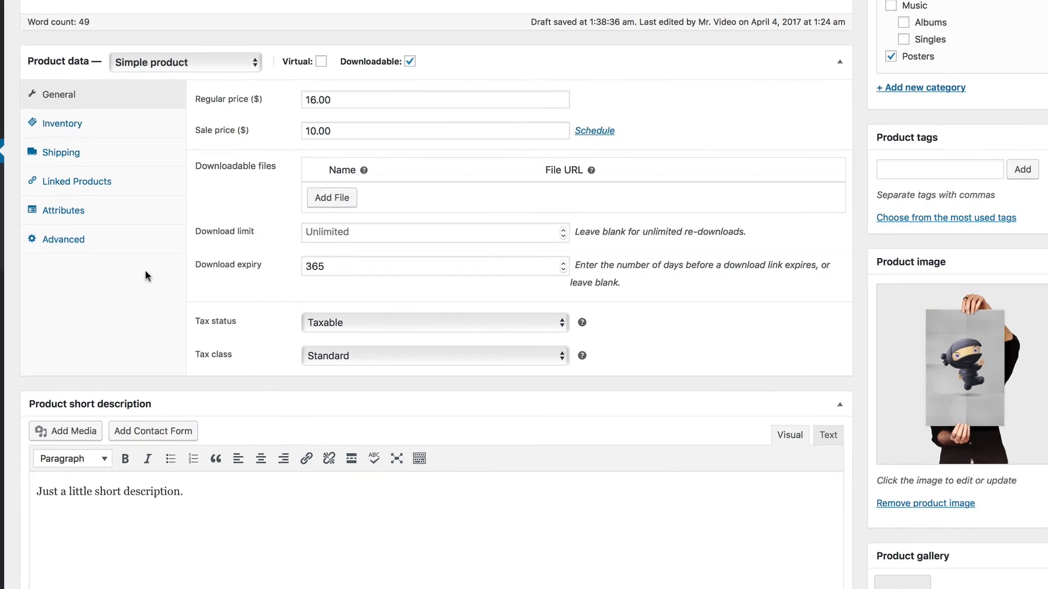
- Open the variable product Woo Album #1 for editing and show its variations
{"action": "left_click", "coordinate": [133, 109]}
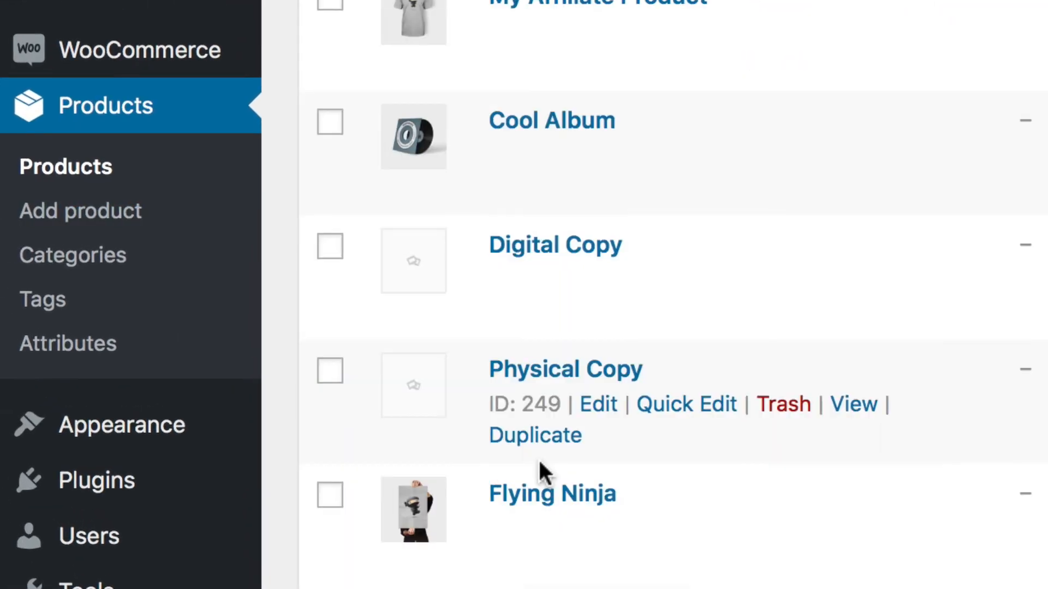
{"action": "scroll", "coordinate": [519, 210], "scroll_direction": "down", "scroll_amount": 10}
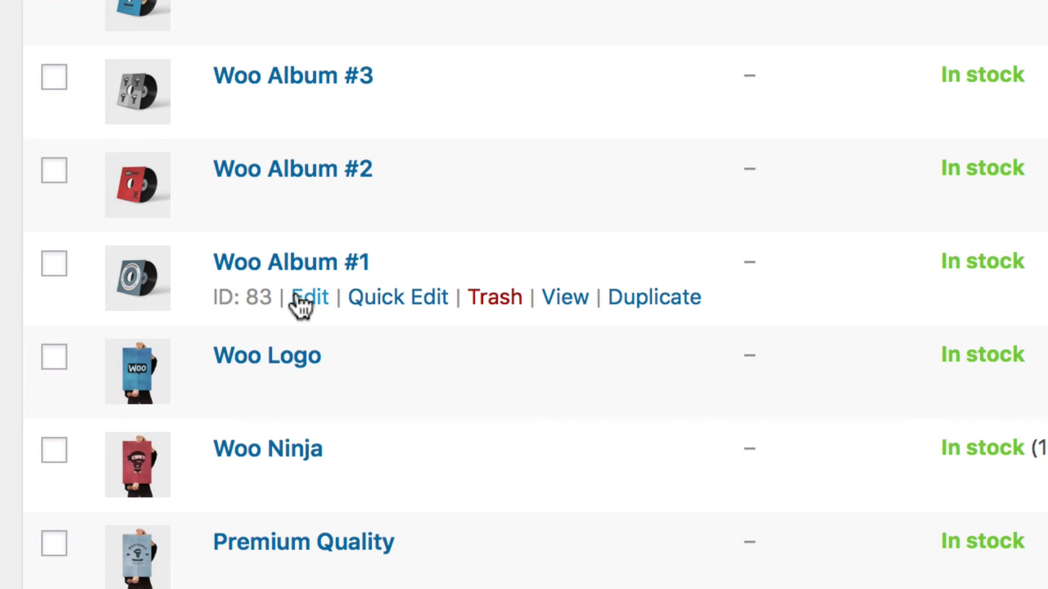
{"action": "left_click", "coordinate": [297, 295]}
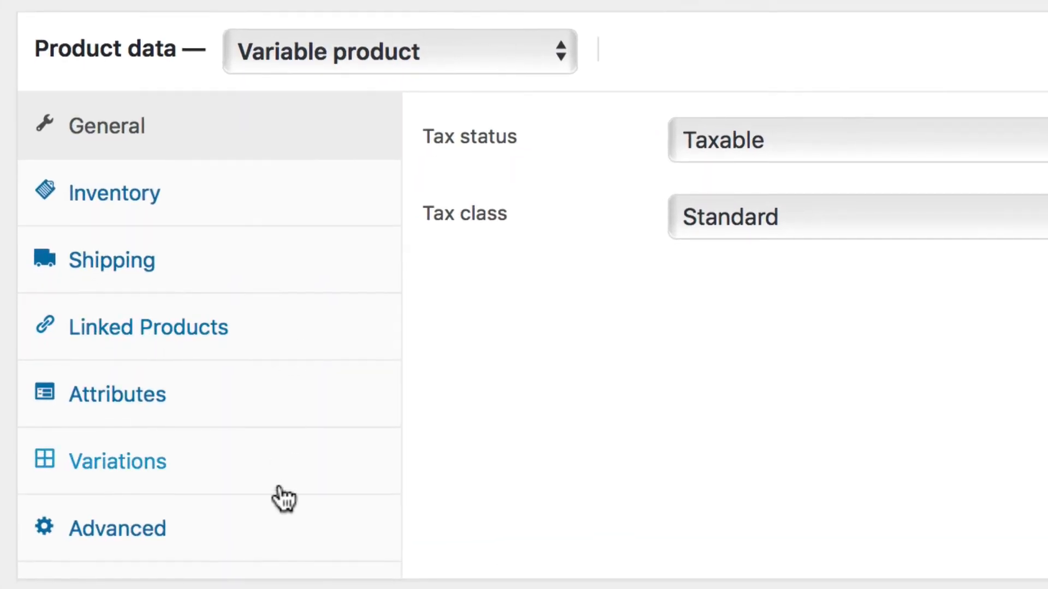
{"action": "left_click", "coordinate": [276, 473]}
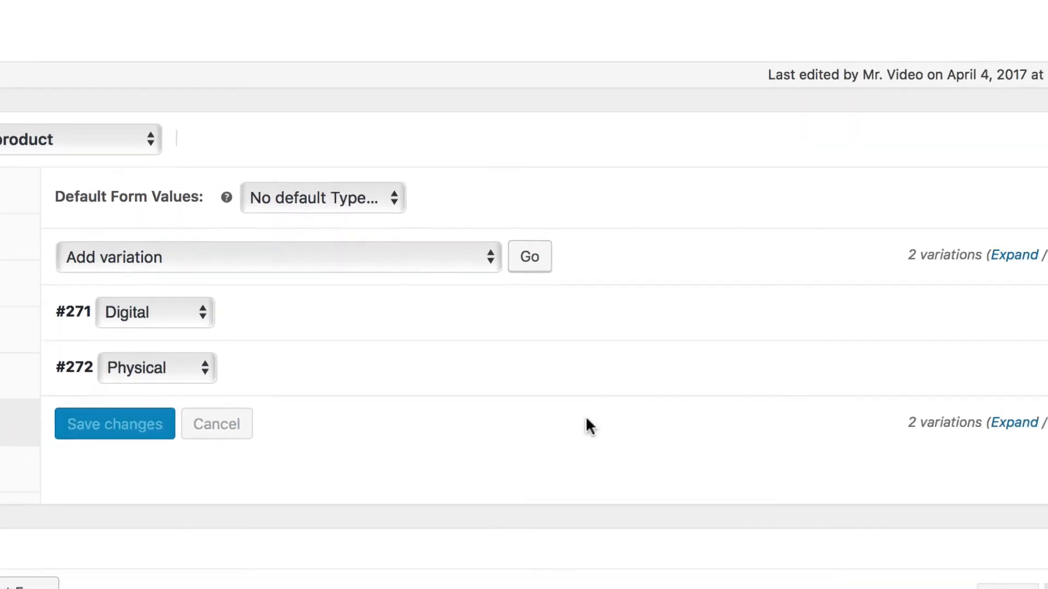
- Expand the Digital variation of Woo Album #1 and mark it as downloadable
{"action": "left_click", "coordinate": [1020, 319]}
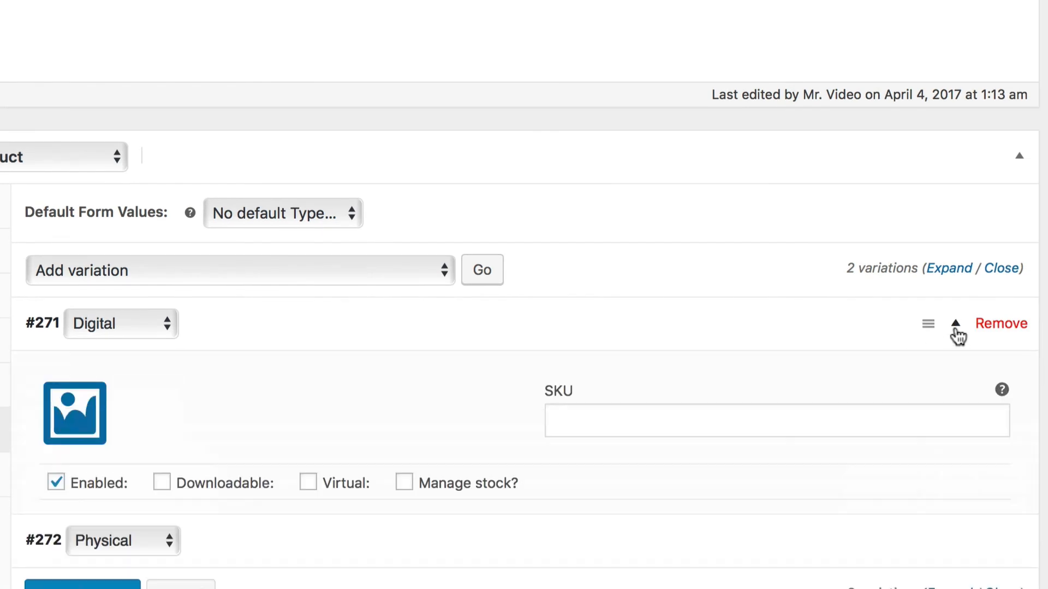
{"action": "scroll", "coordinate": [958, 334], "scroll_direction": "down", "scroll_amount": 6}
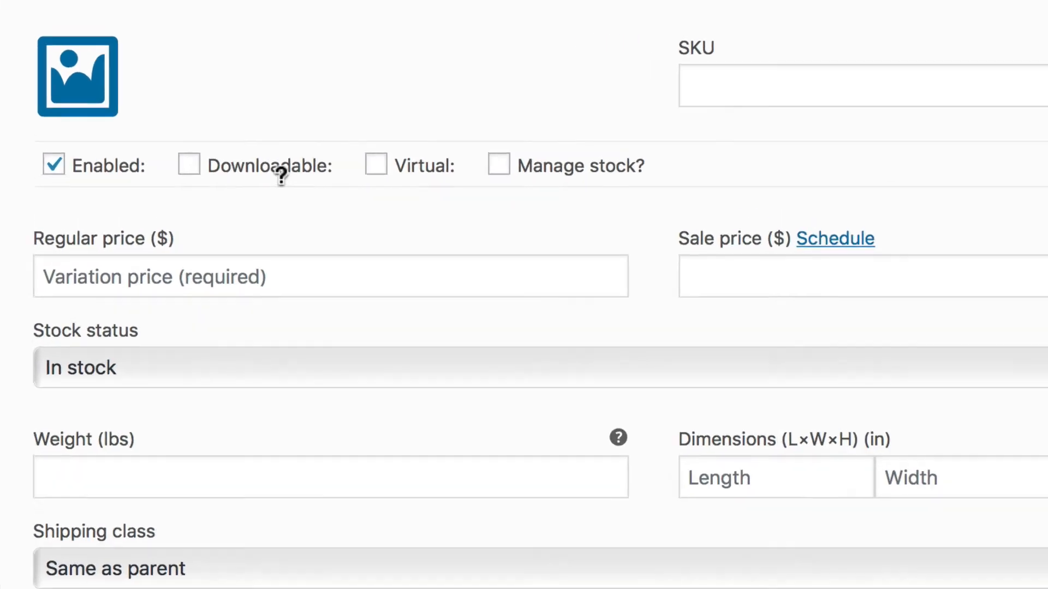
{"action": "mouse_move", "coordinate": [232, 138]}
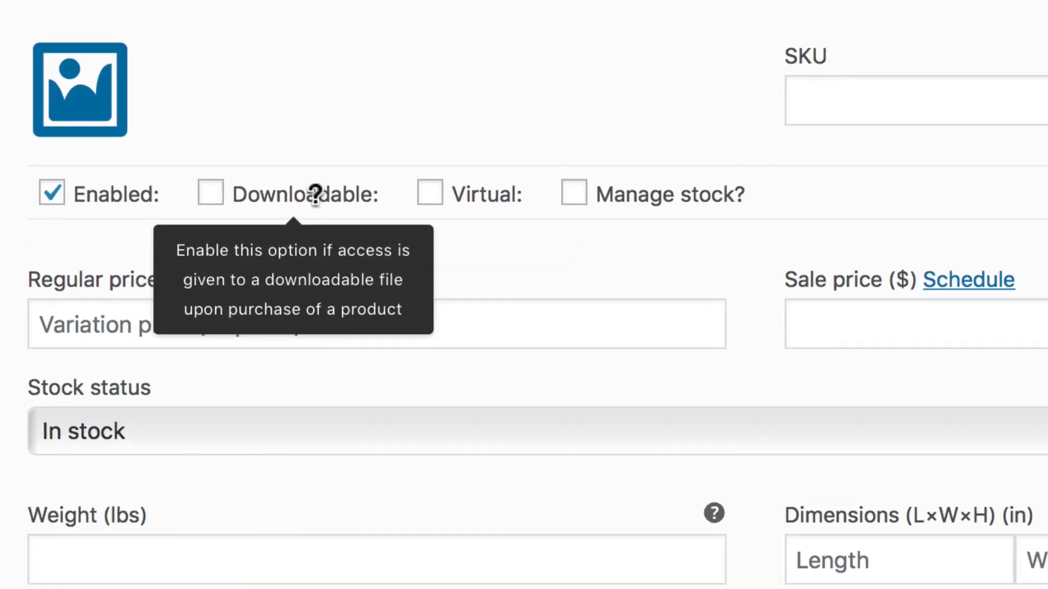
{"action": "left_click", "coordinate": [315, 193]}
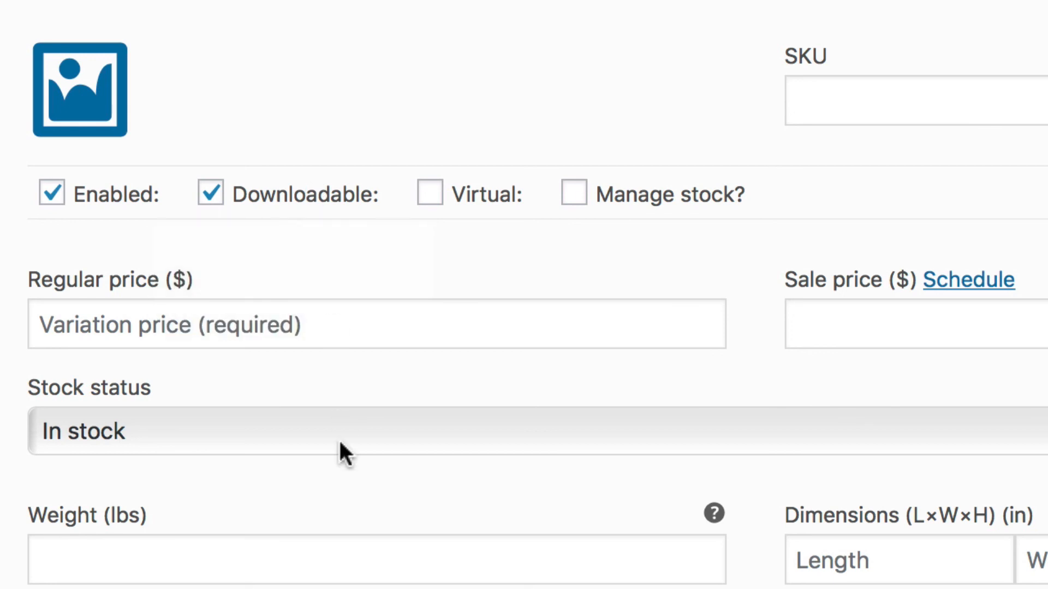
- Add an empty downloadable file entry to the Digital variation
{"action": "scroll", "coordinate": [339, 438], "scroll_direction": "down", "scroll_amount": 10}
{"action": "scroll", "coordinate": [339, 377], "scroll_direction": "down", "scroll_amount": 6}
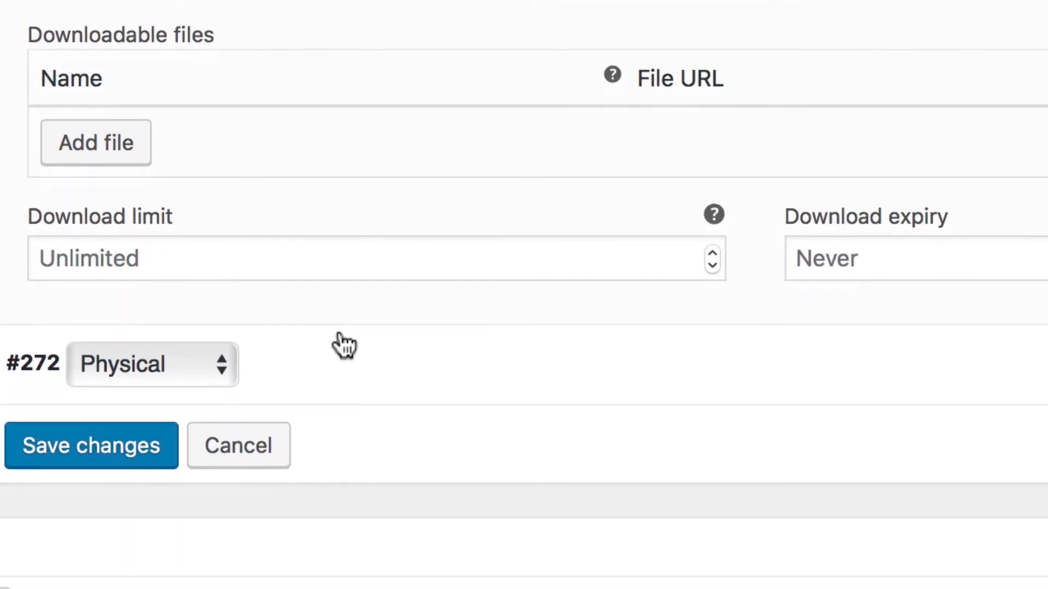
{"action": "left_click", "coordinate": [101, 153]}
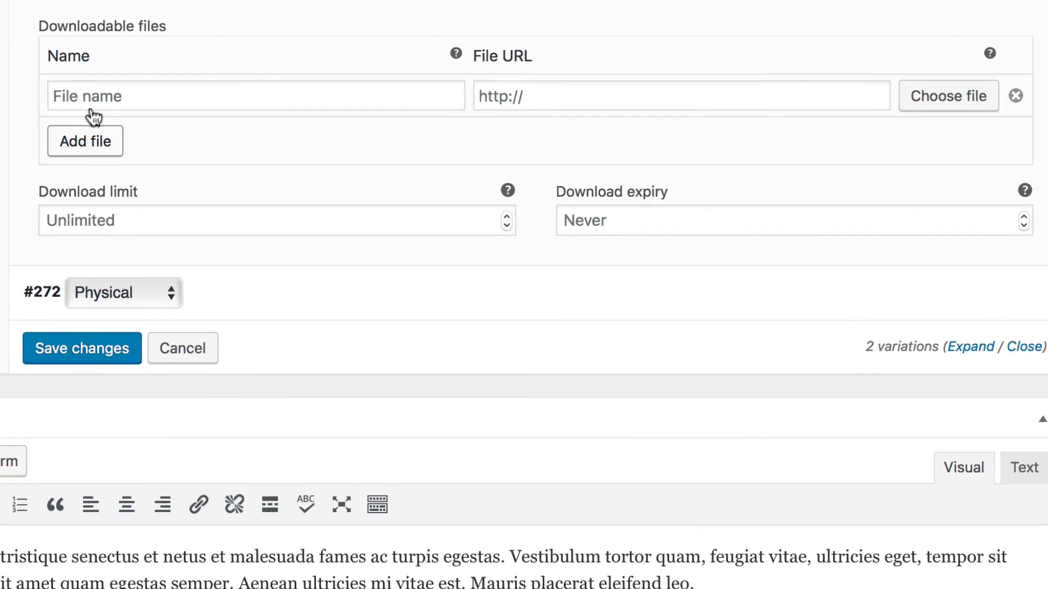
- Review the Digital variation's file name, file URL, media library chooser, download limit and download expiry options without entering anything
{"action": "left_click", "coordinate": [419, 87]}
{"action": "left_click", "coordinate": [610, 90]}
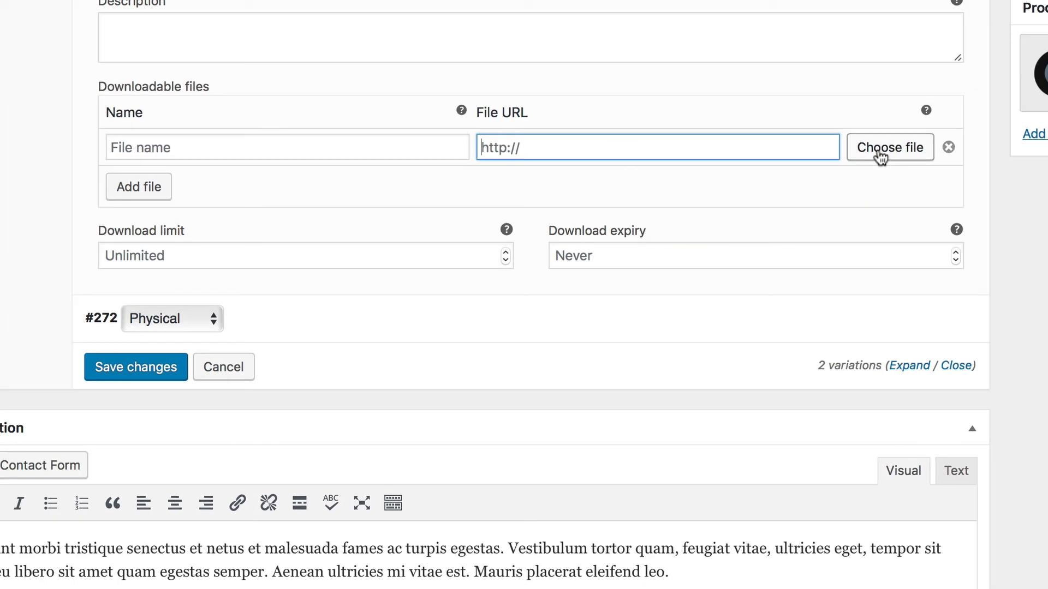
{"action": "left_click", "coordinate": [917, 96]}
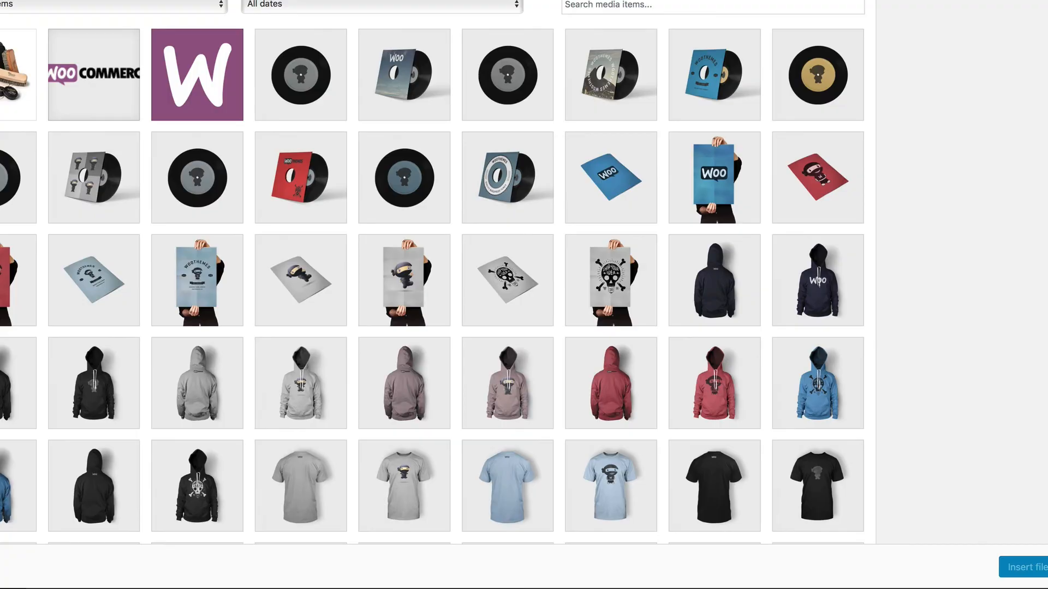
{"action": "left_click", "coordinate": [1017, 17]}
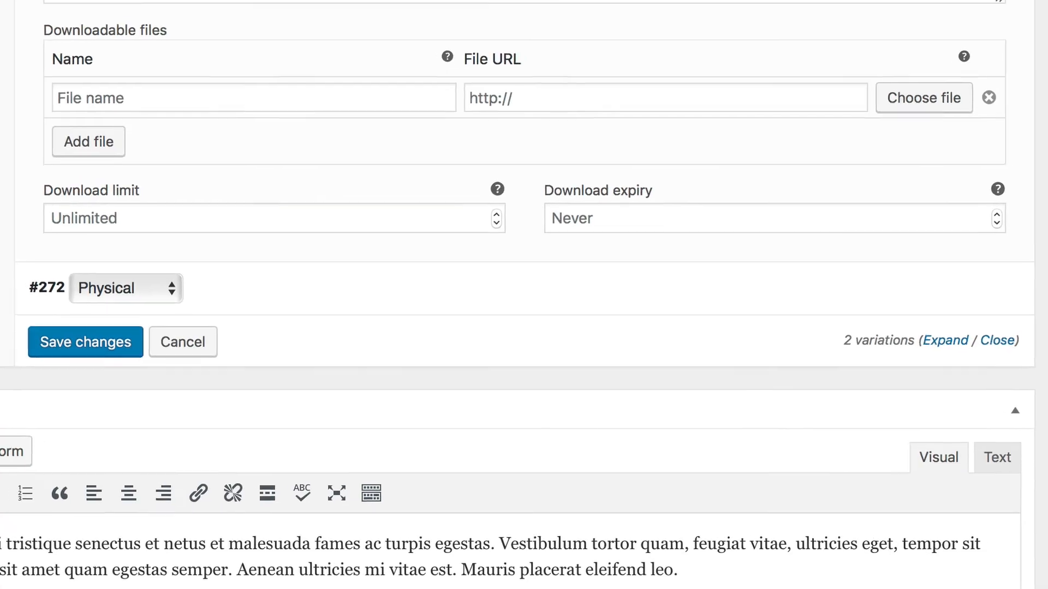
{"action": "left_click", "coordinate": [418, 203]}
{"action": "left_click", "coordinate": [622, 210]}
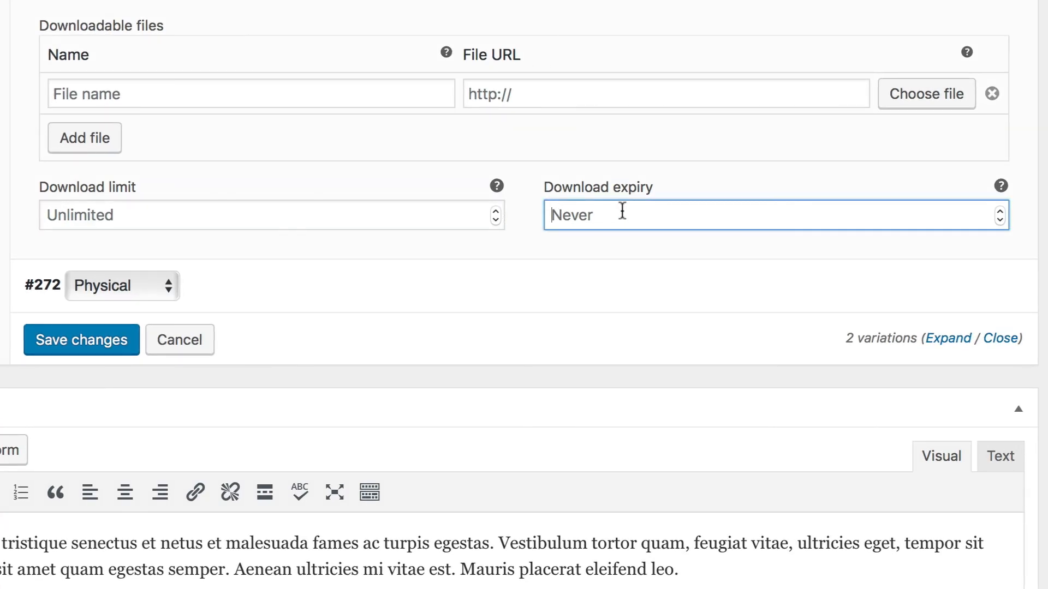